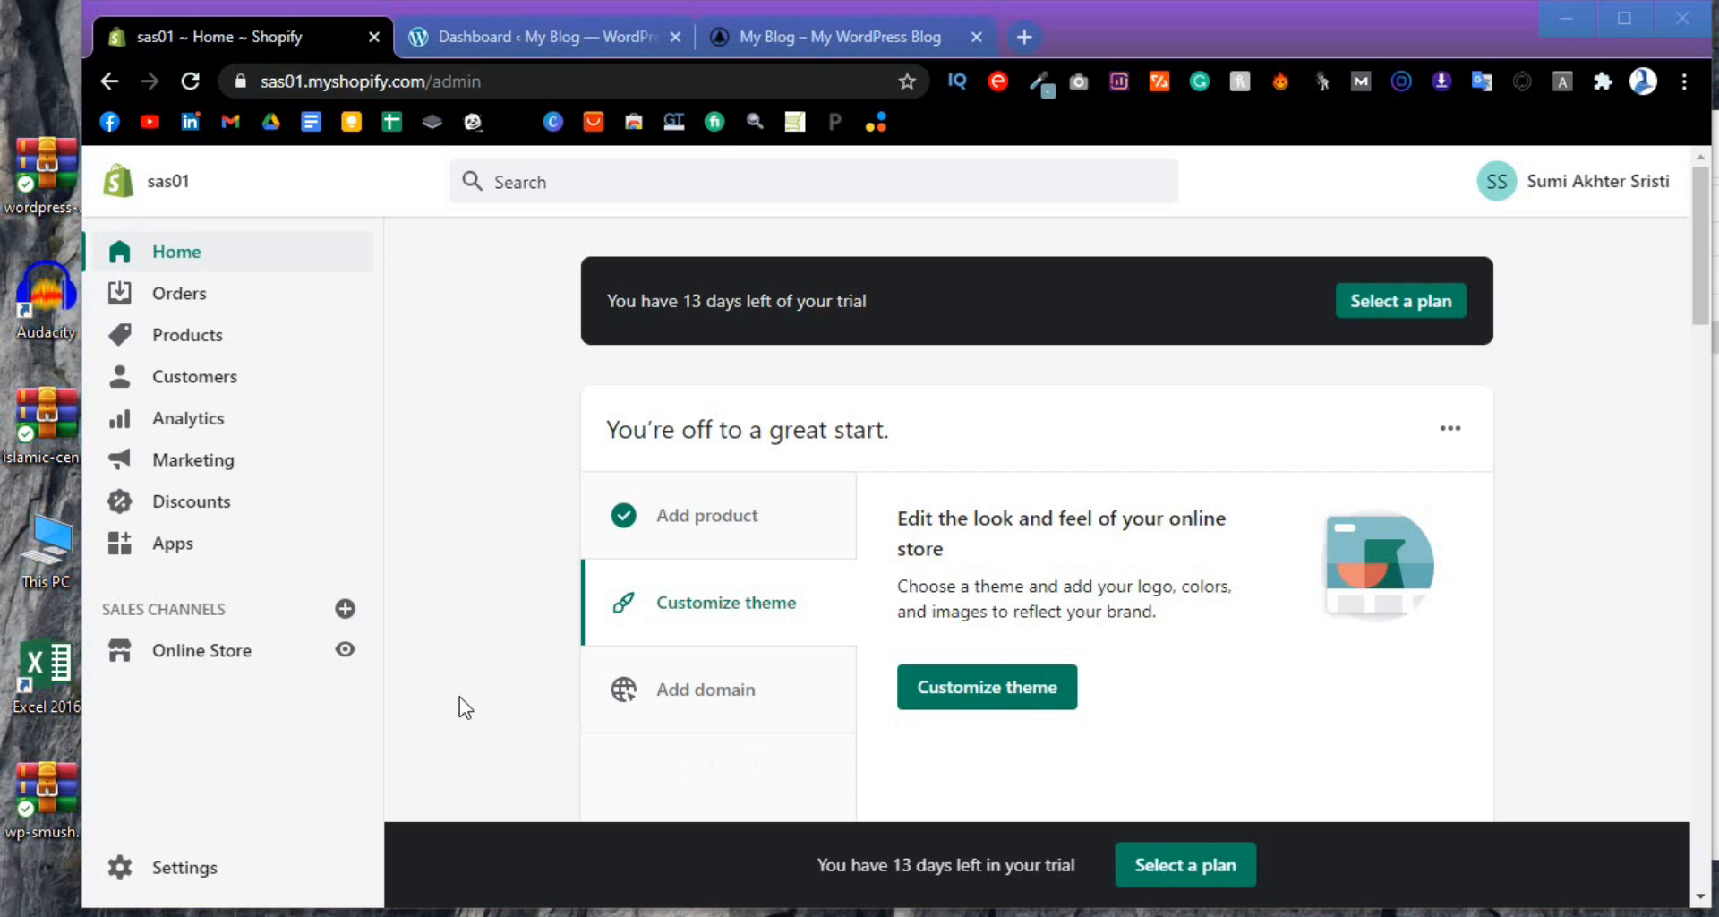
Open the Shopify store's product list and review the products in it
left_click(215, 338)
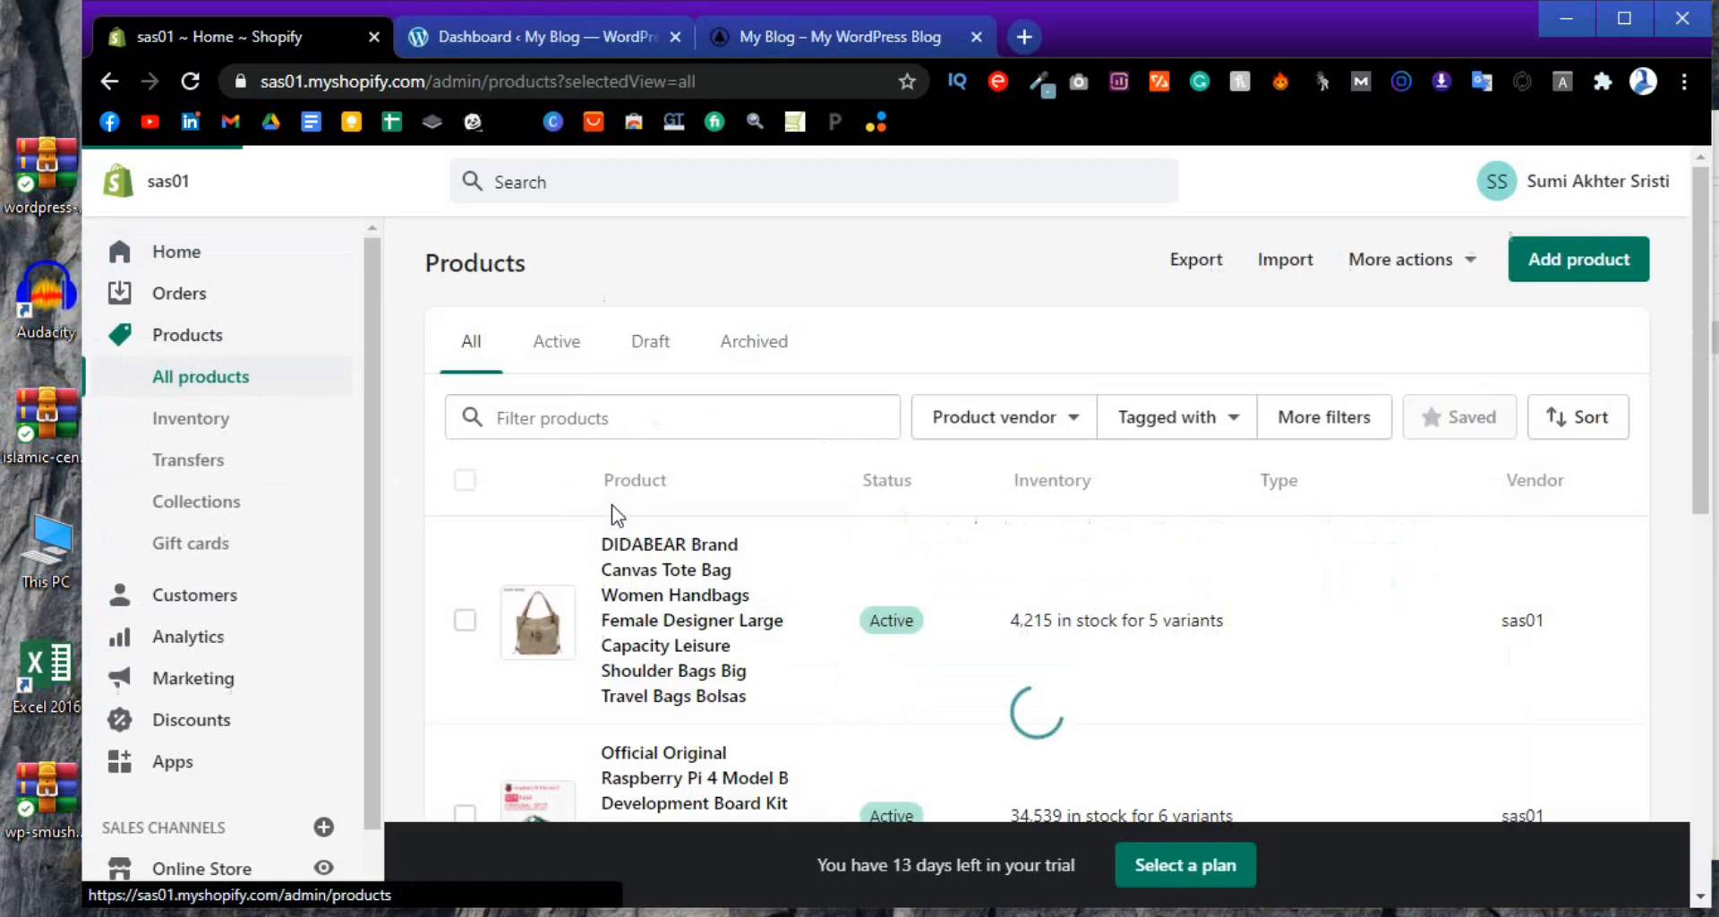
scroll(776, 524, "down", 3)
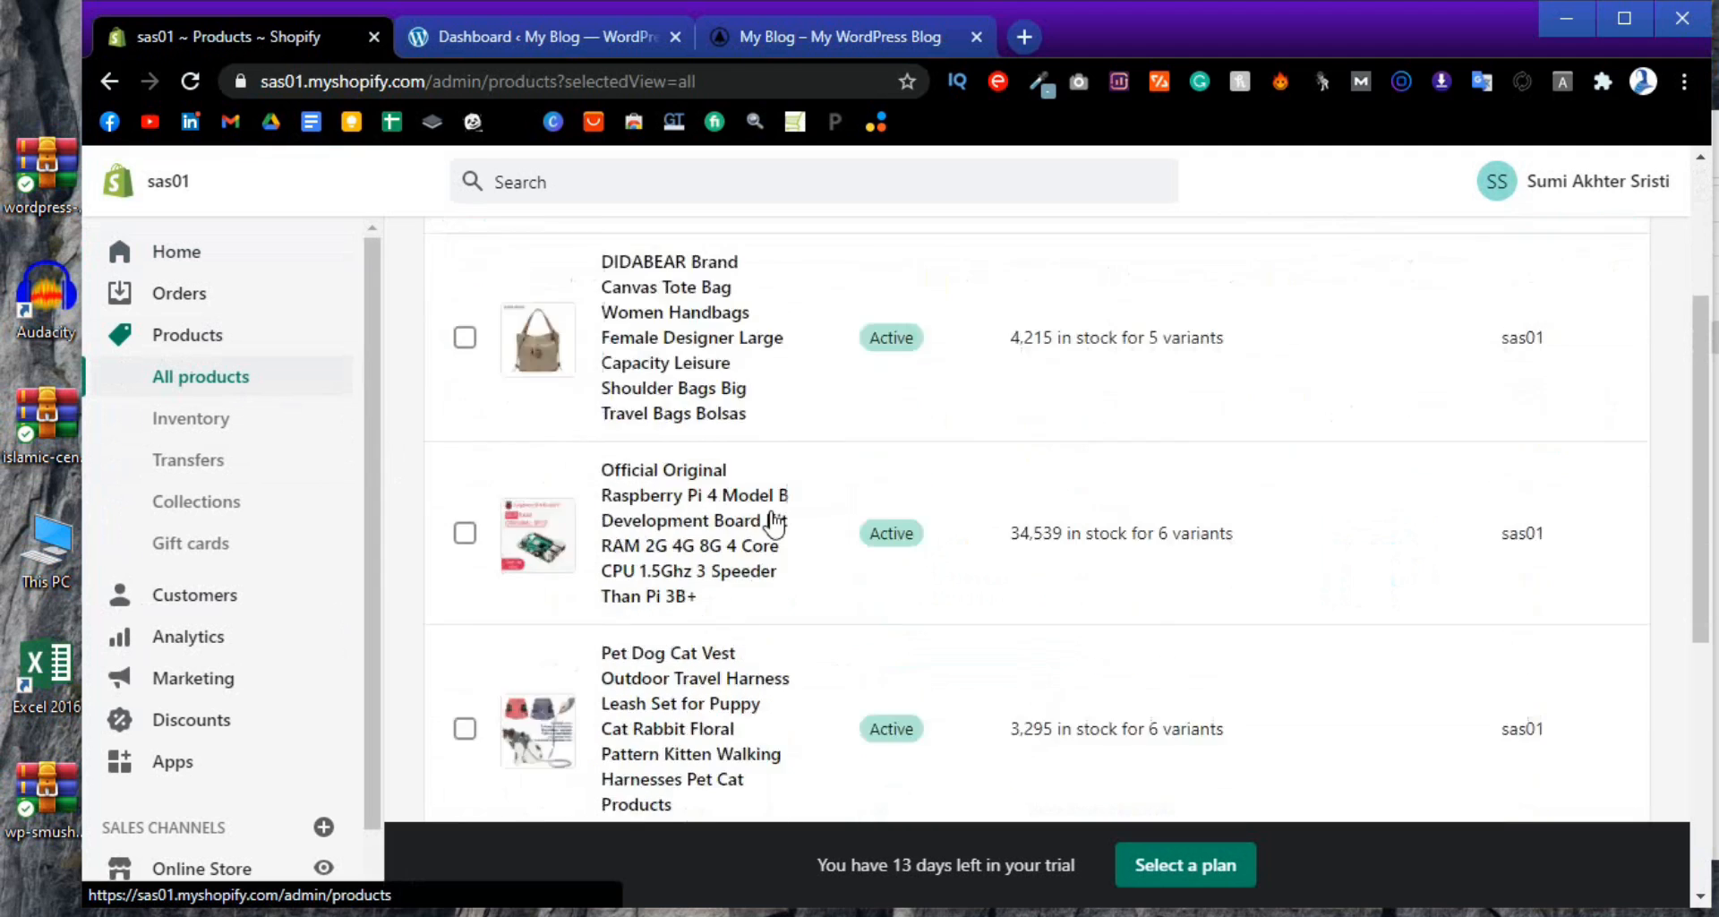
scroll(775, 525, "down", 5)
scroll(775, 525, "up", 6)
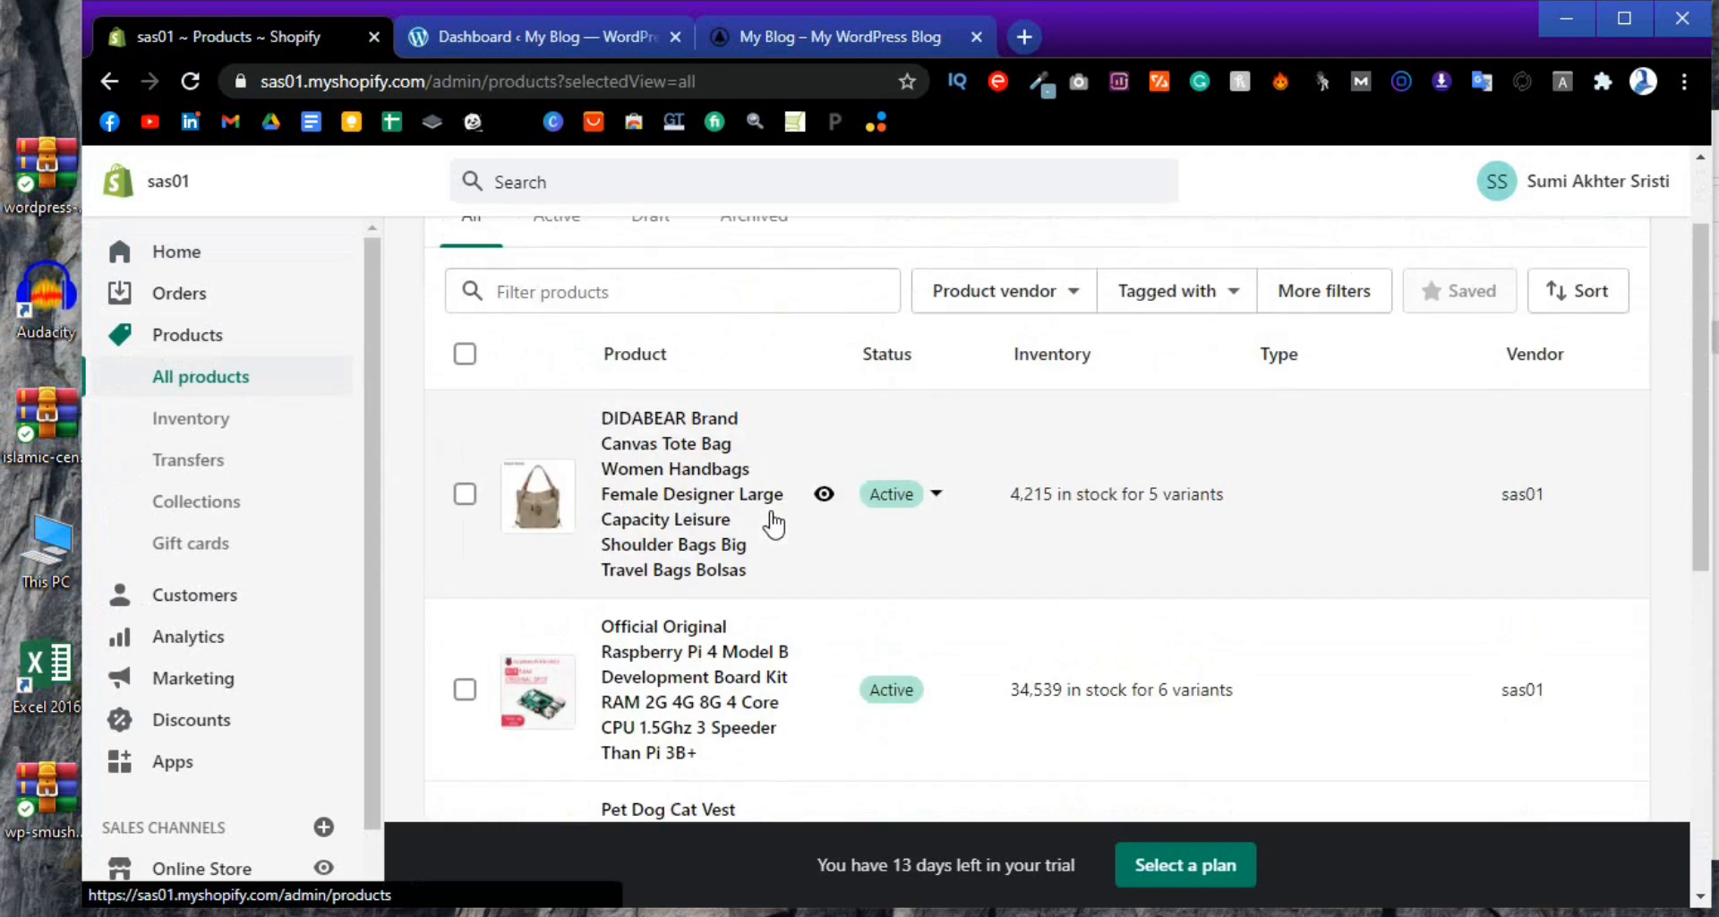
scroll(773, 524, "up", 2)
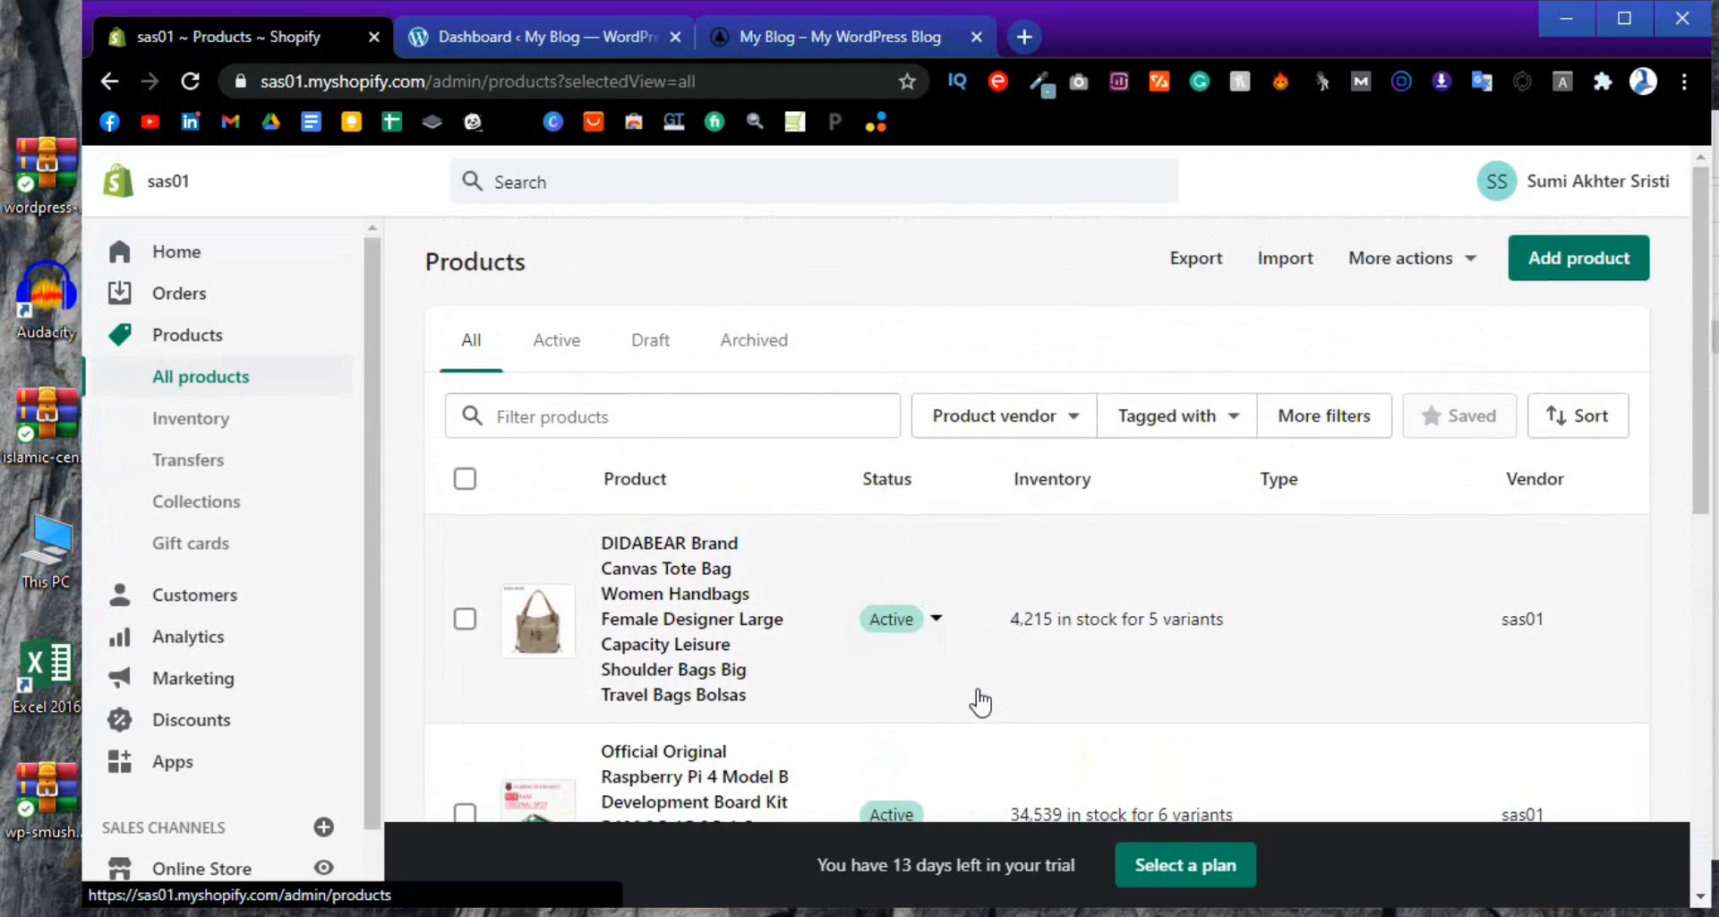
scroll(980, 702, "down", 5)
Switch to the WordPress site and look over the WoodMart storefront's home page, including its featured products section
left_click(627, 42)
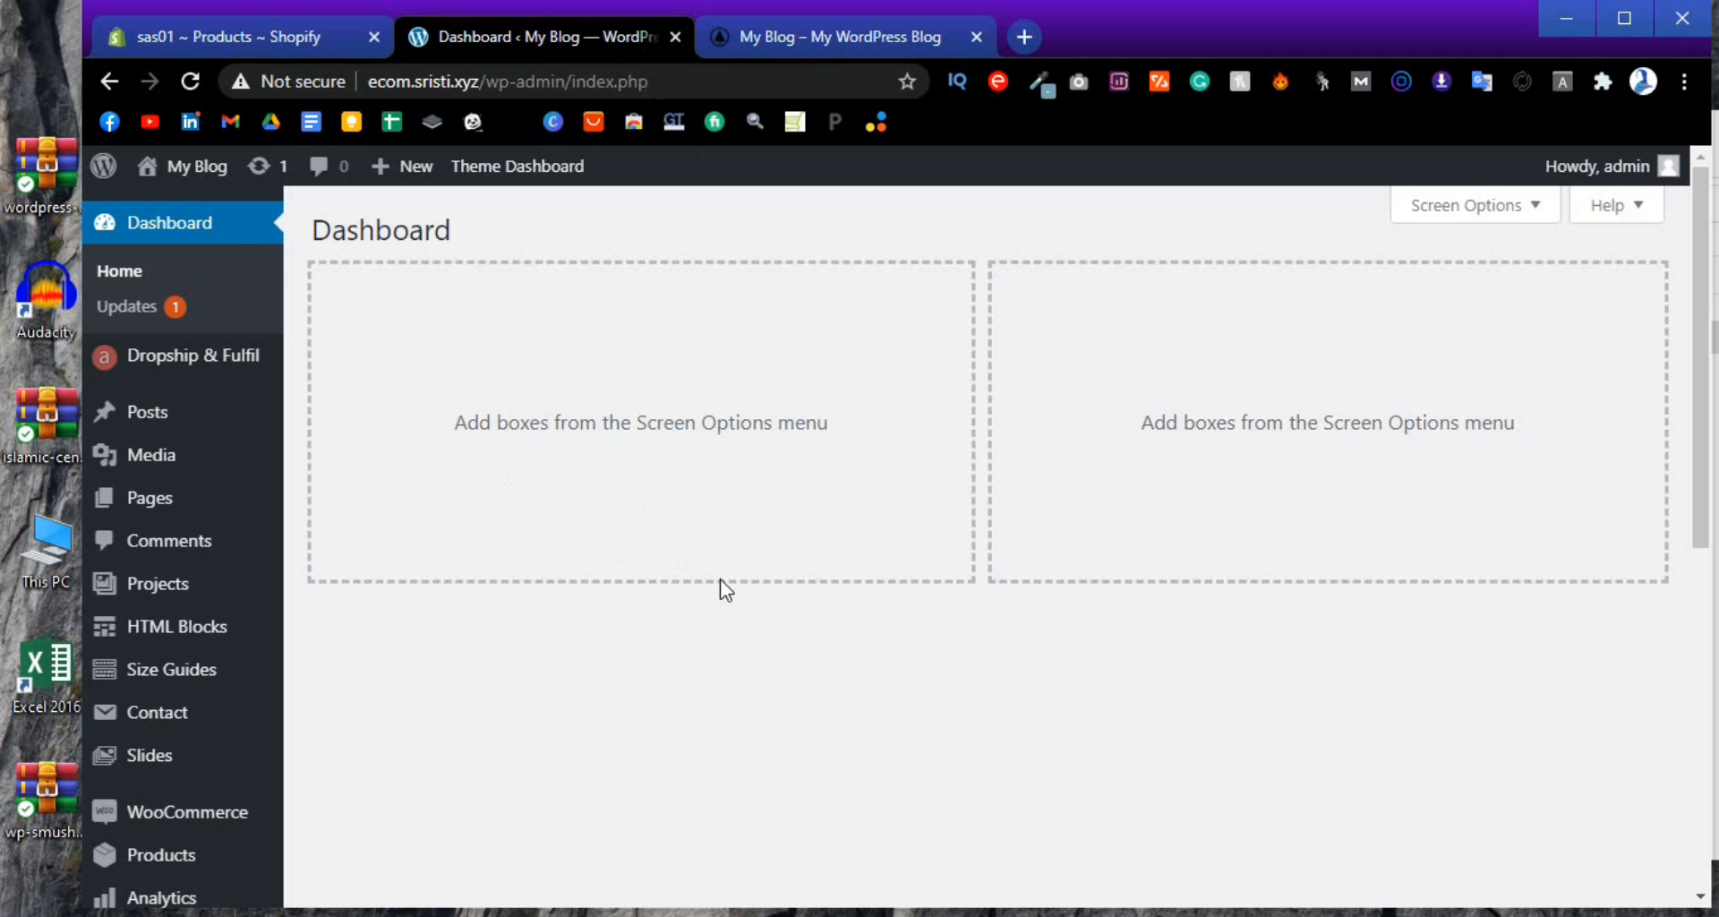
left_click(799, 34)
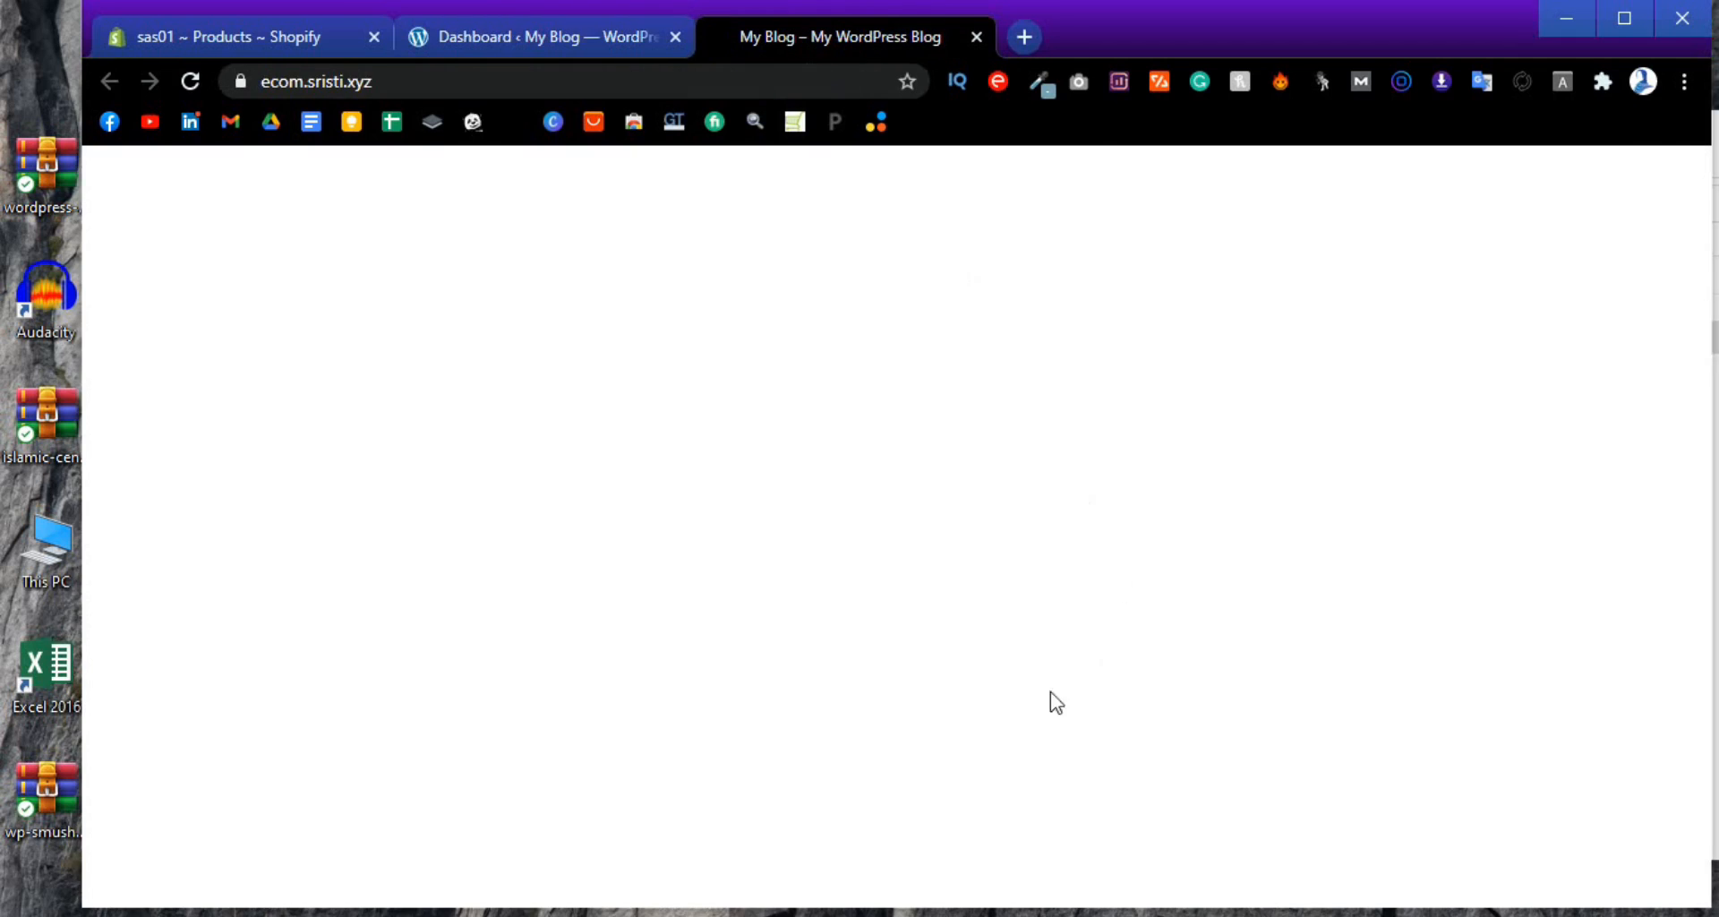
scroll(873, 625, "down", 4)
scroll(873, 625, "up", 4)
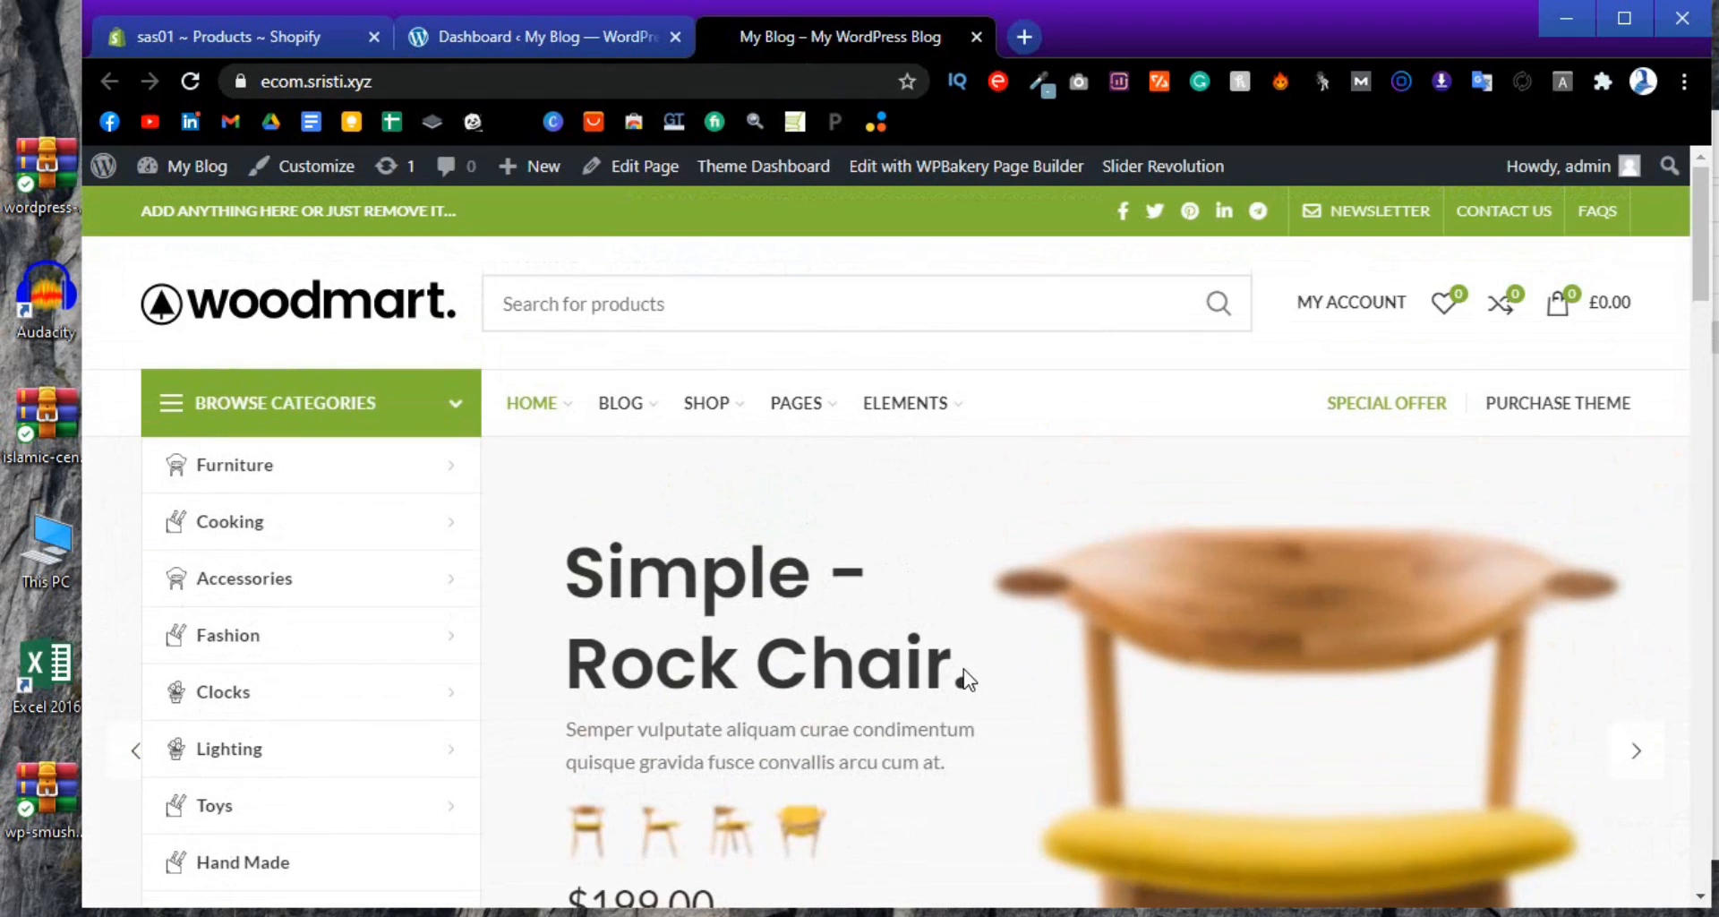
scroll(963, 669, "down", 12)
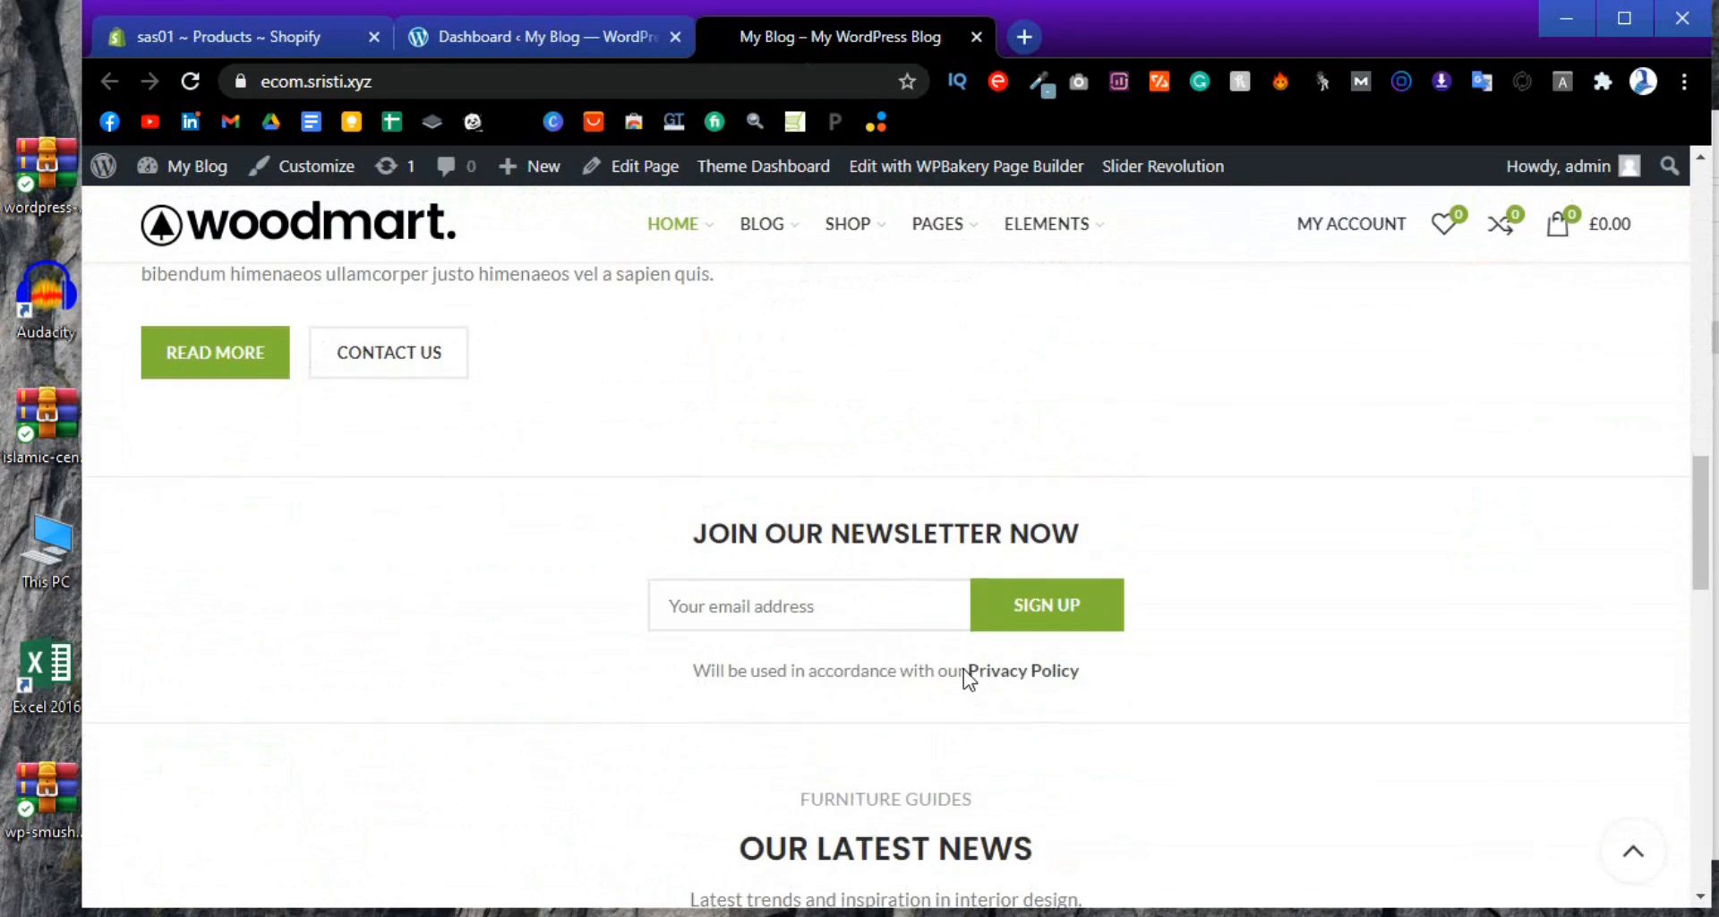
scroll(963, 669, "up", 12)
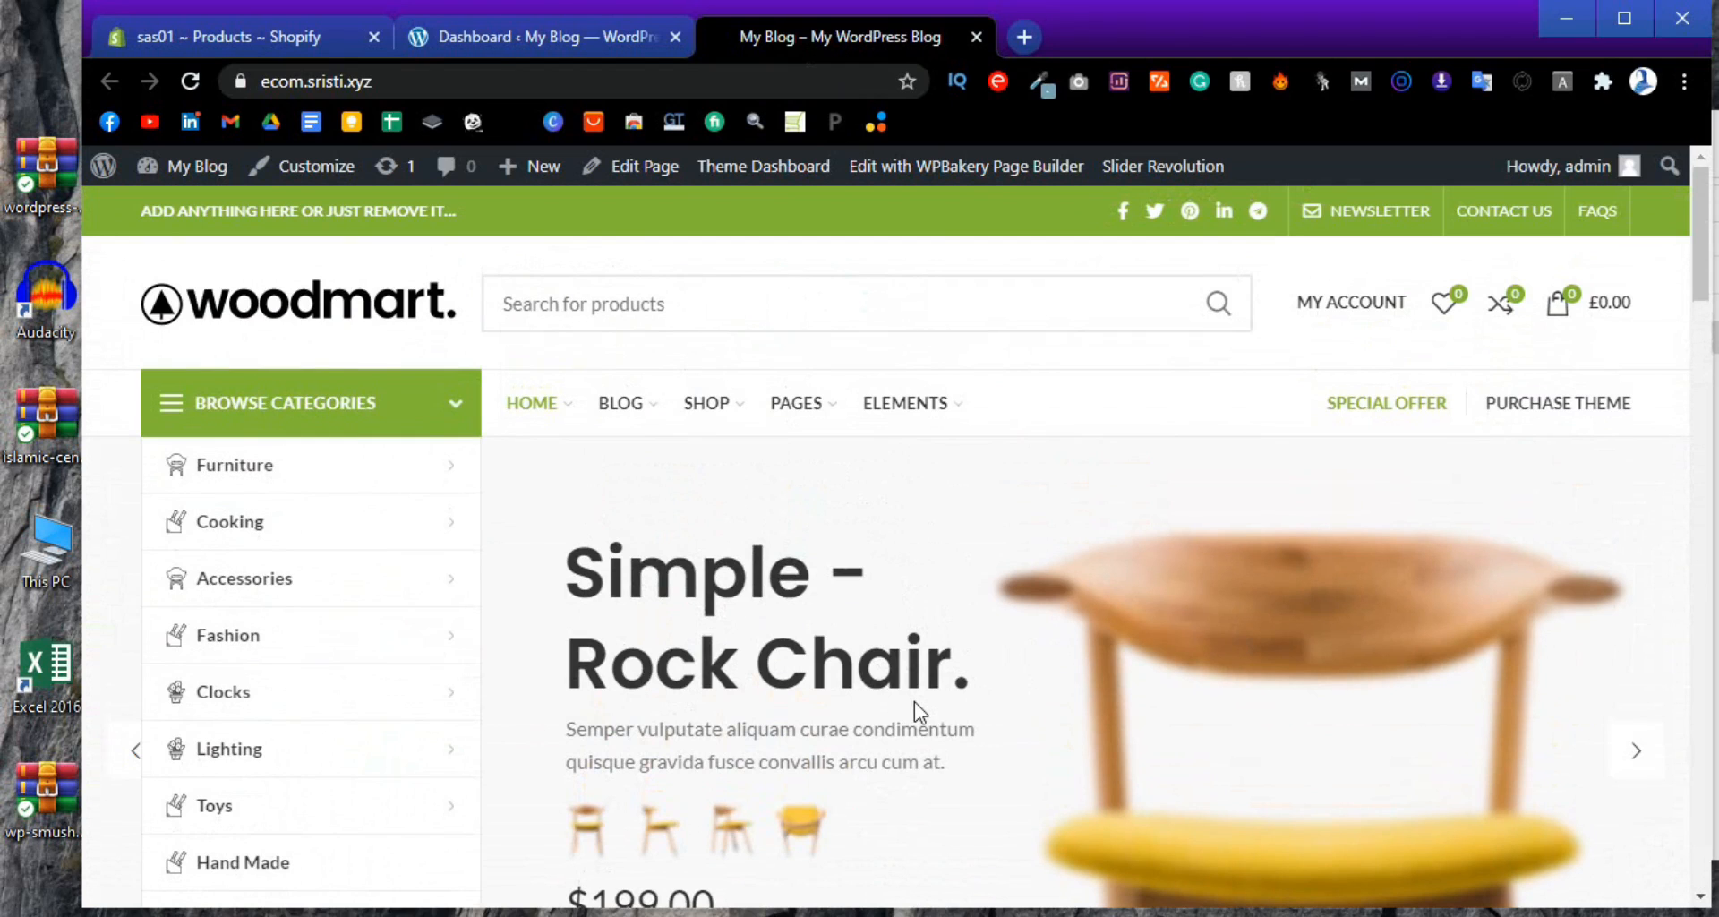
scroll(915, 701, "down", 7)
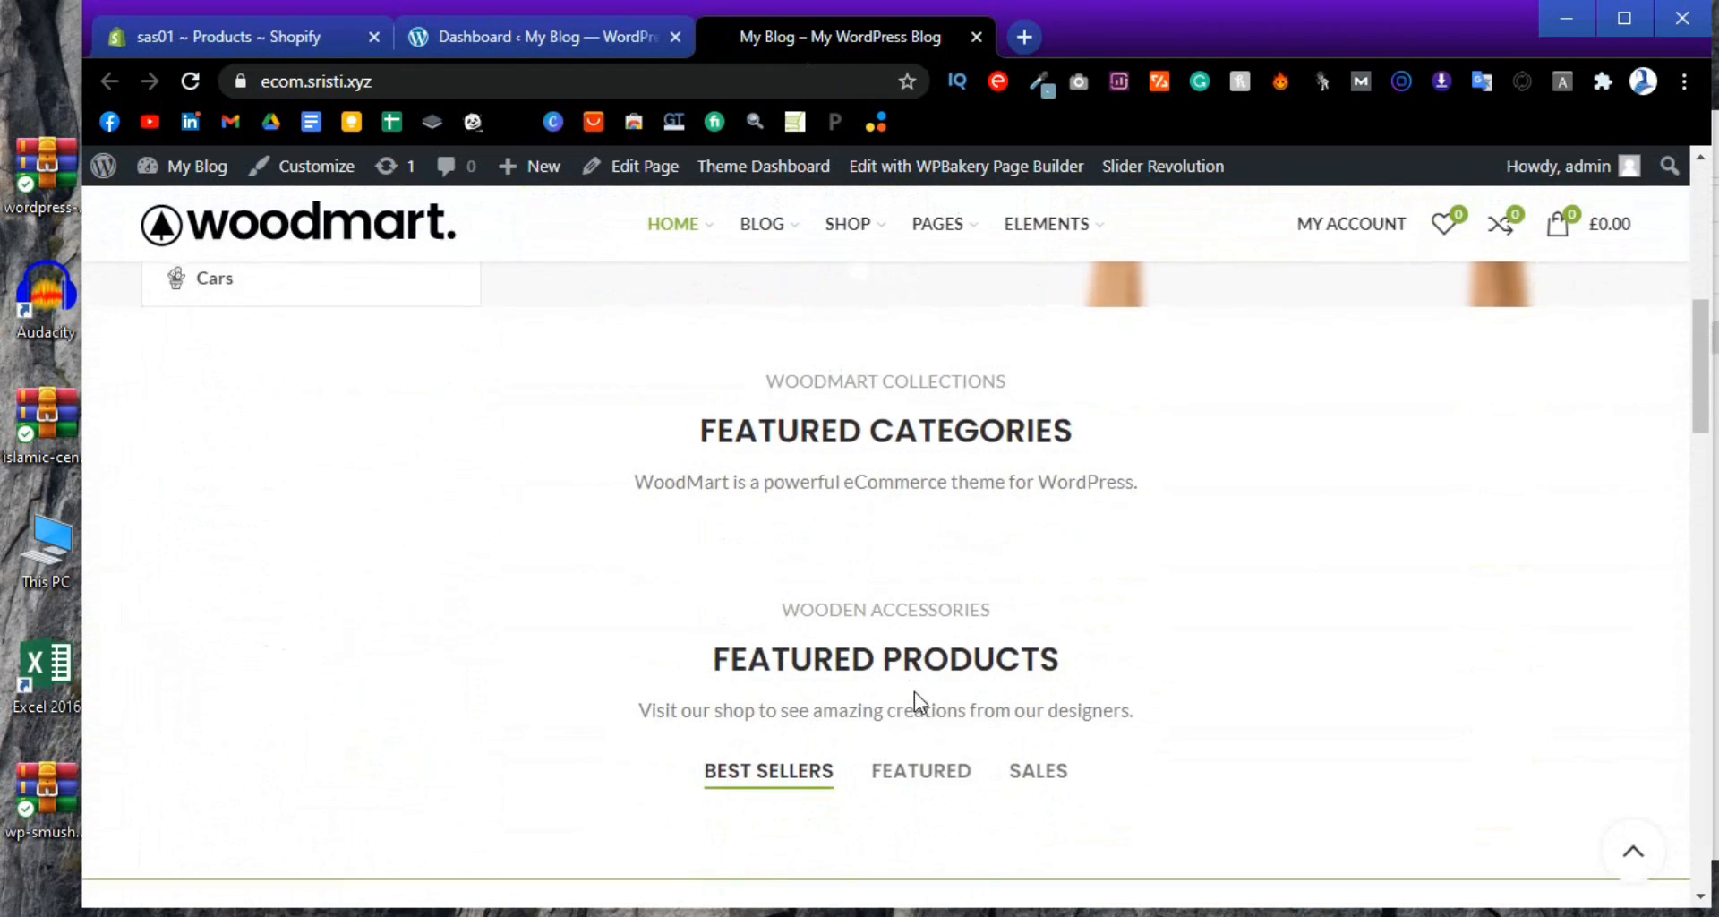
scroll(915, 691, "up", 7)
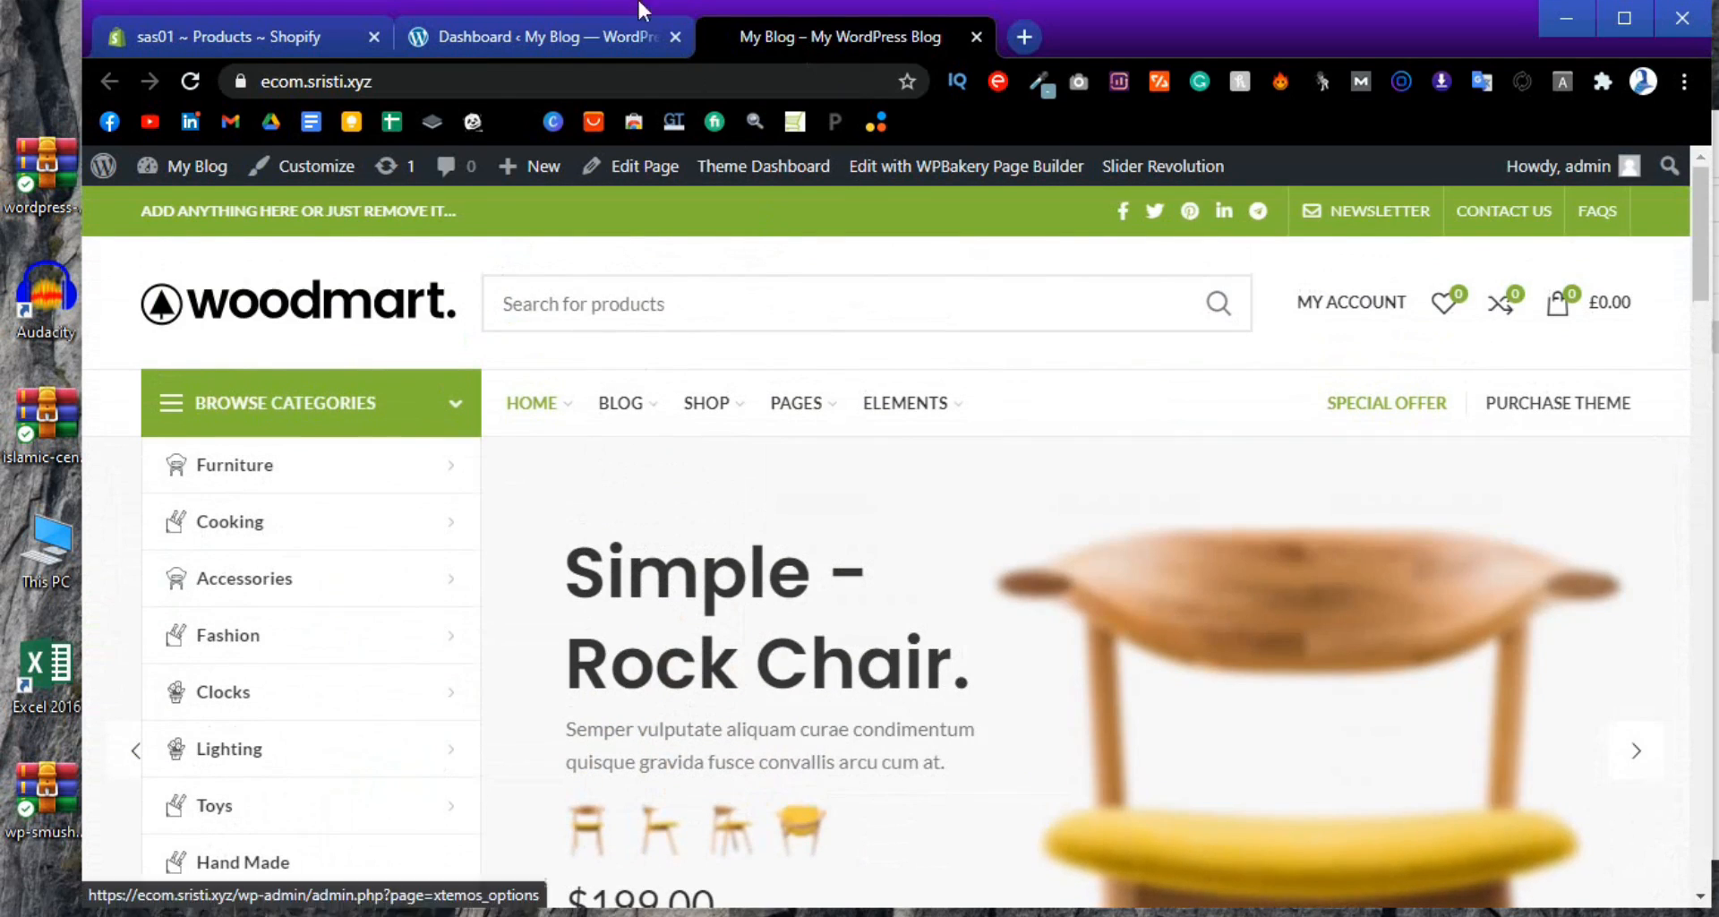
Check the WordPress dashboard, then return to the Shopify product list and review the products for migration
left_click(609, 35)
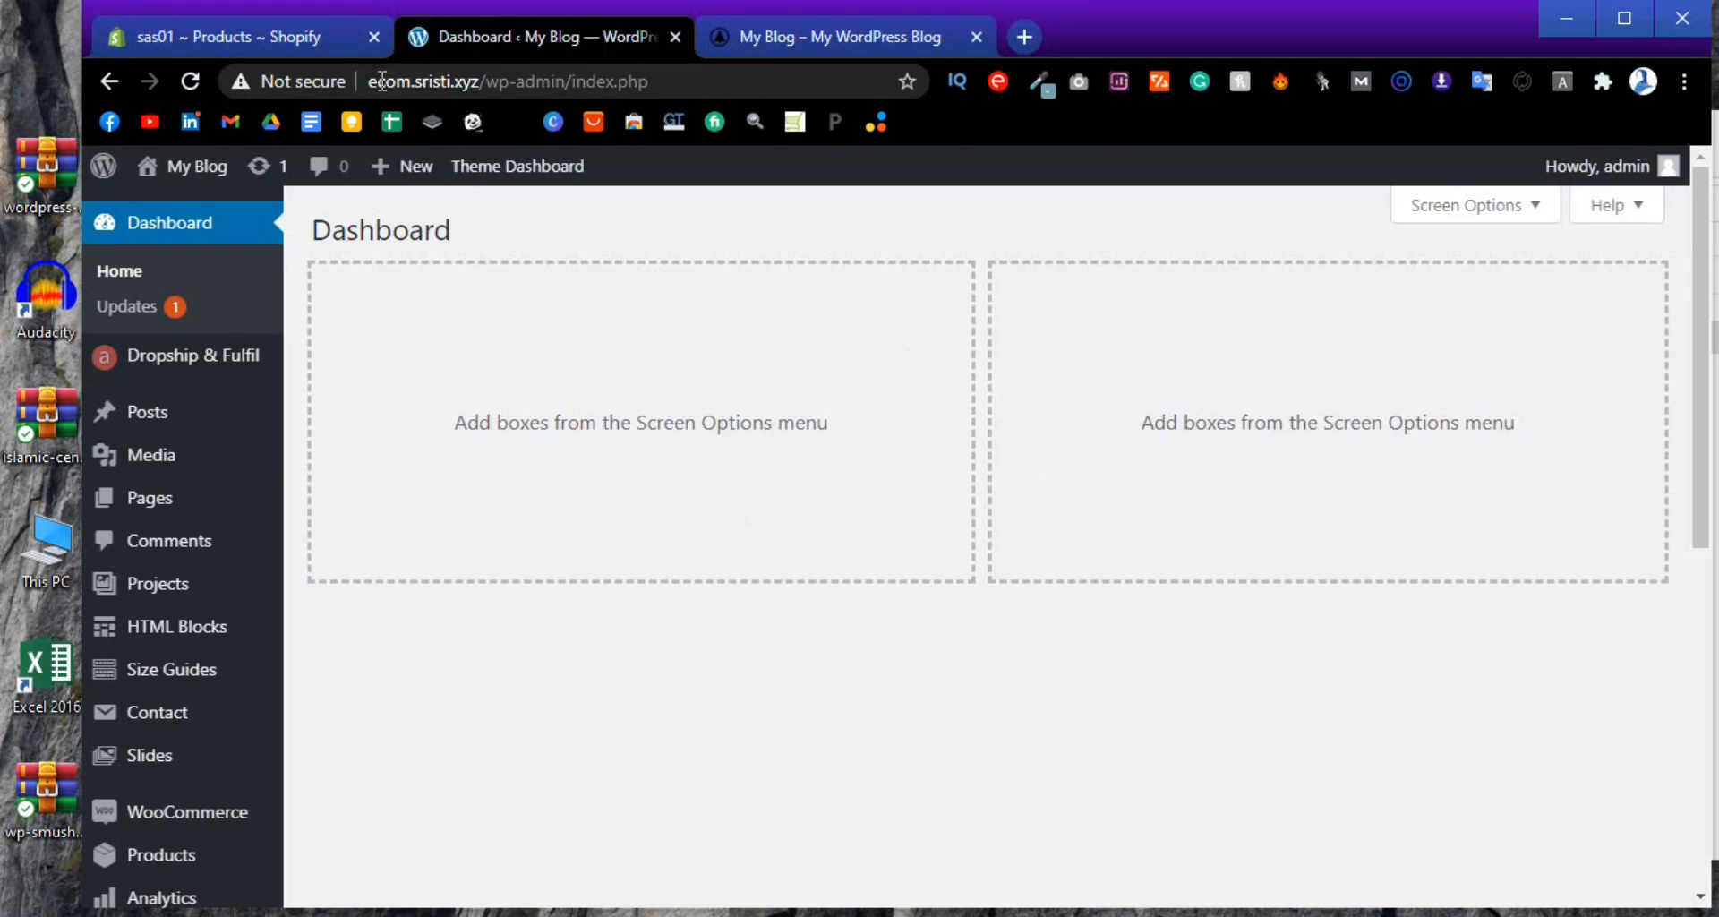
left_click(329, 36)
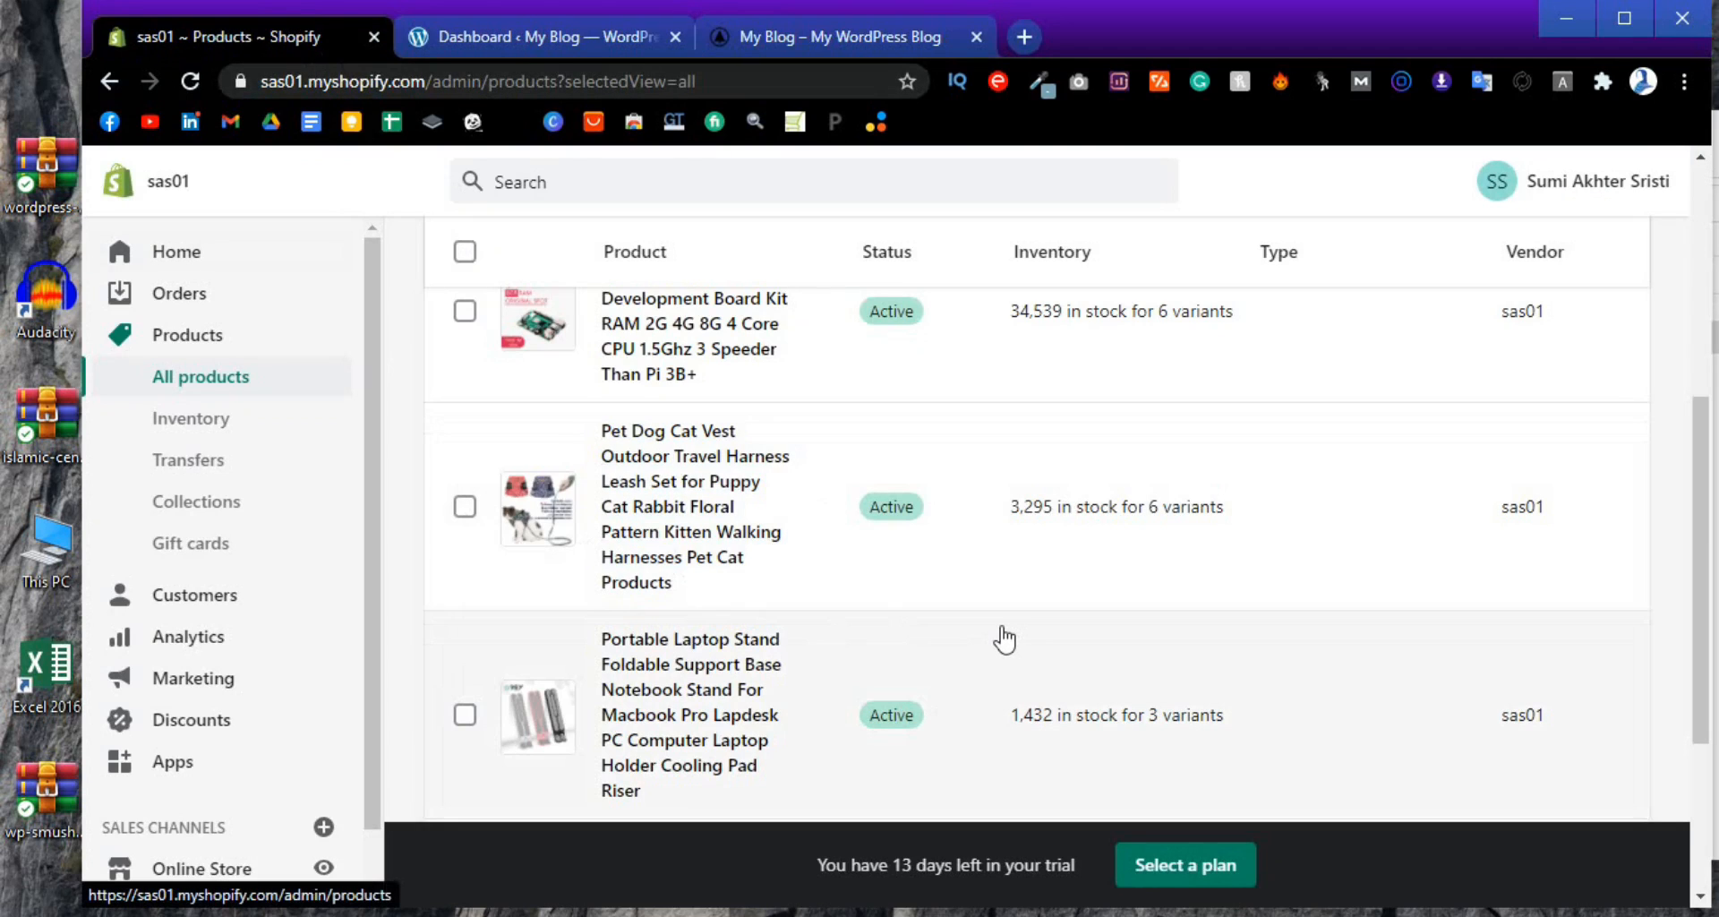
scroll(1001, 636, "up", 6)
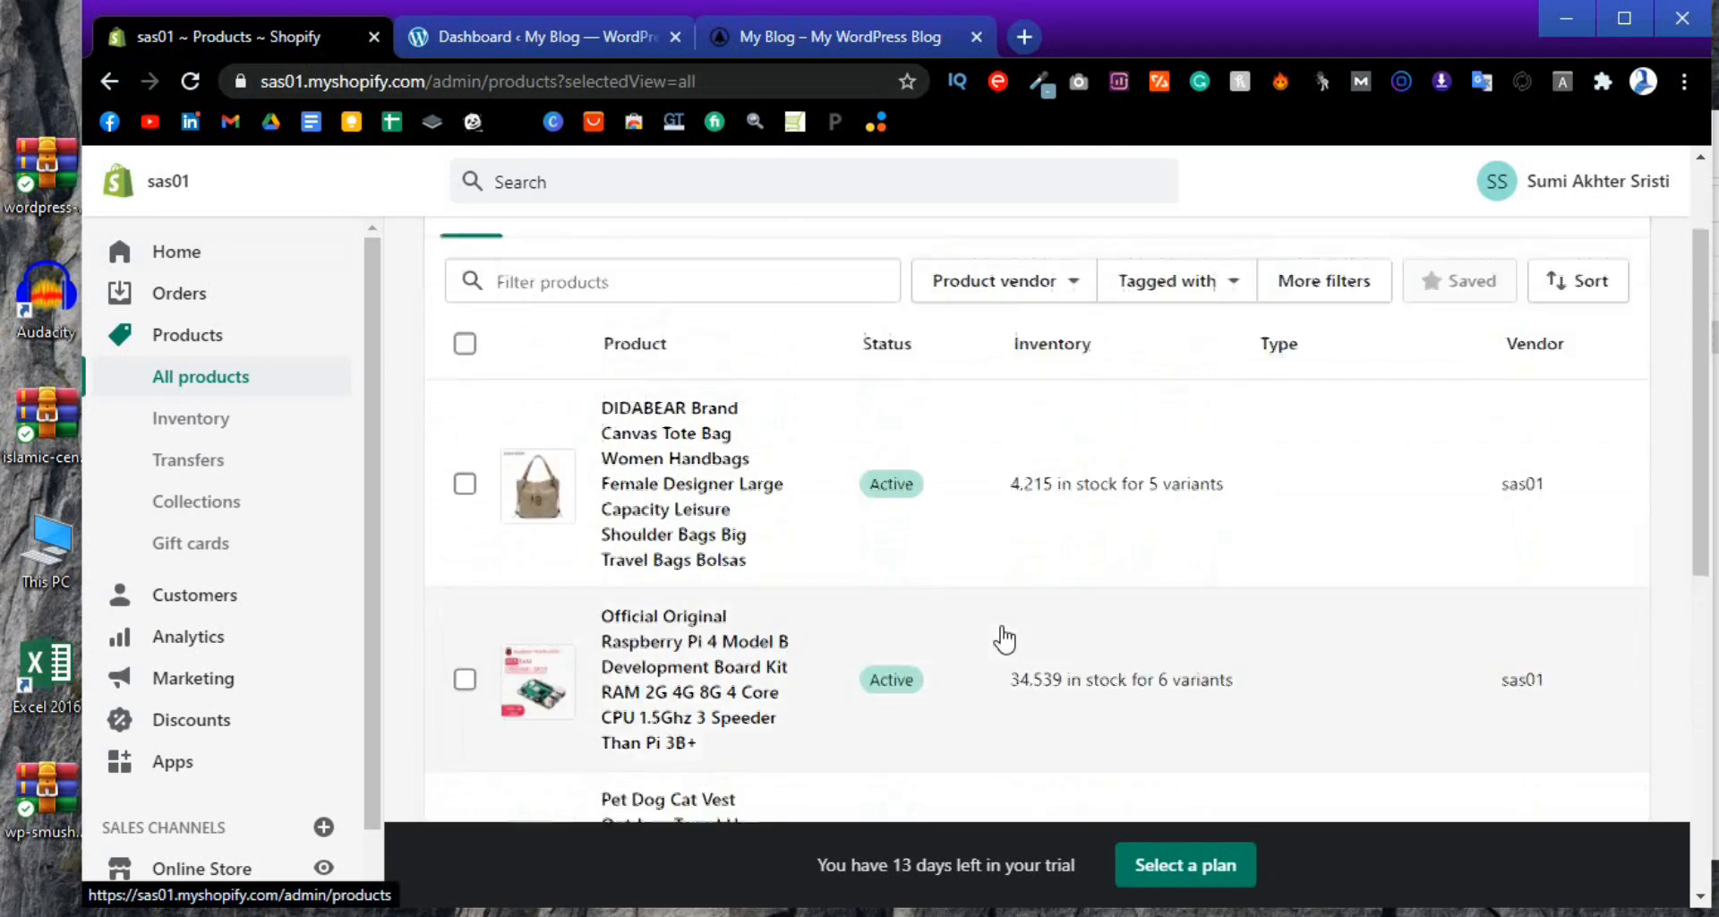
Return to the WordPress dashboard and open the page for adding new plugins
left_click(540, 35)
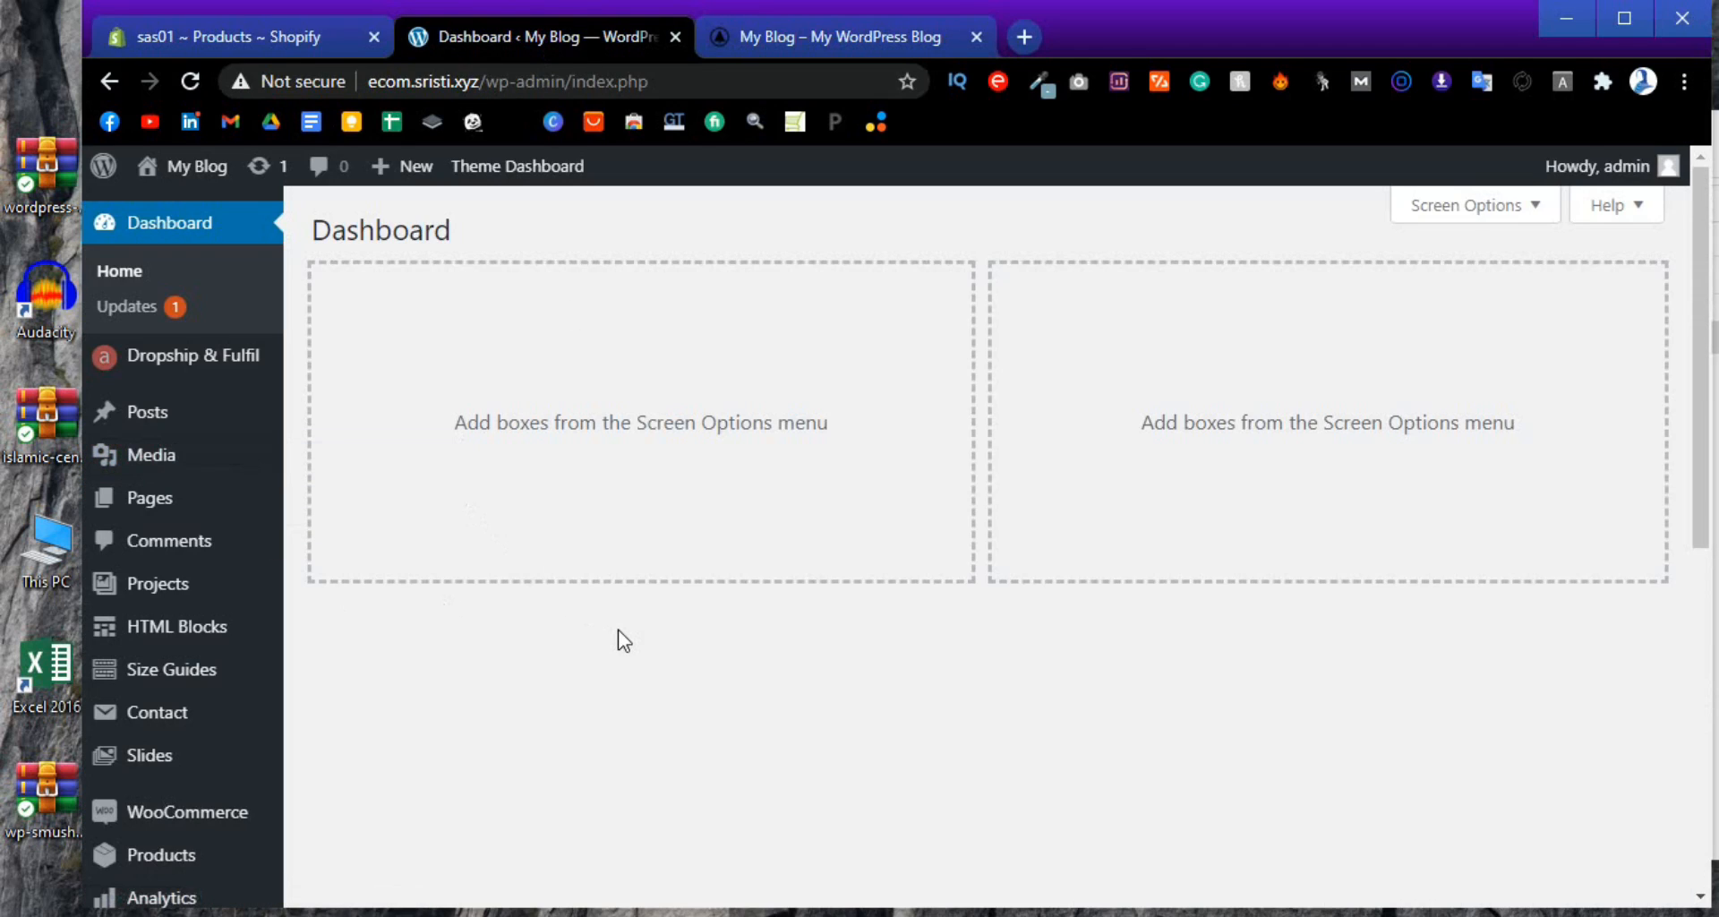
scroll(105, 741, "down", 8)
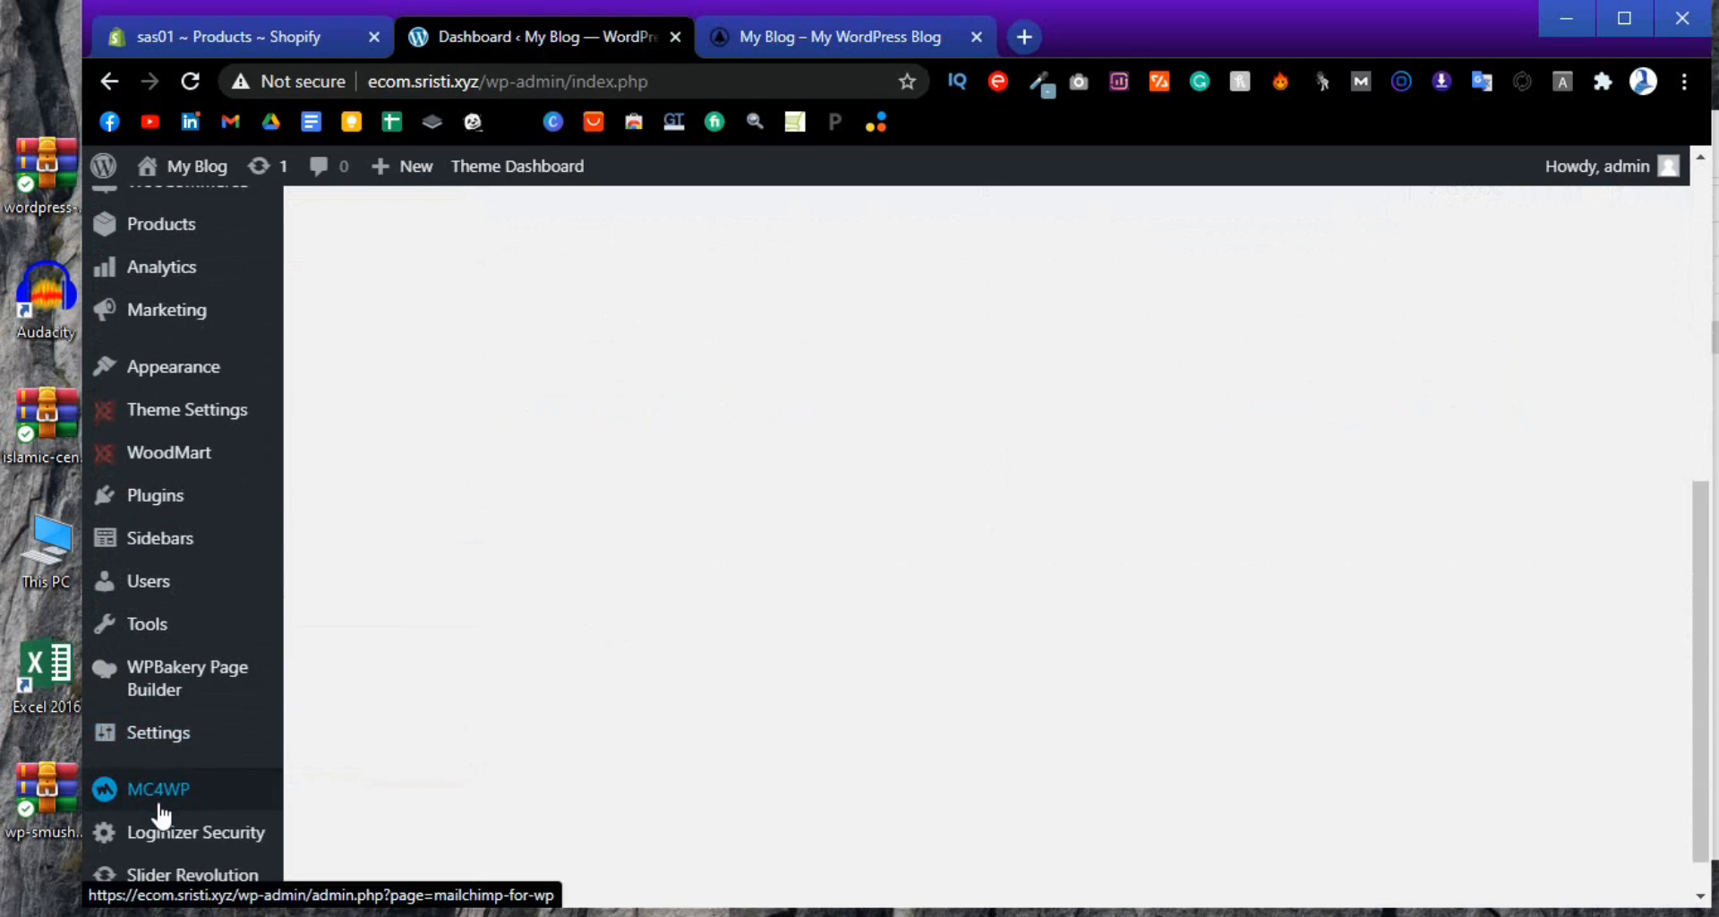
mouse_move(159, 808)
mouse_move(139, 517)
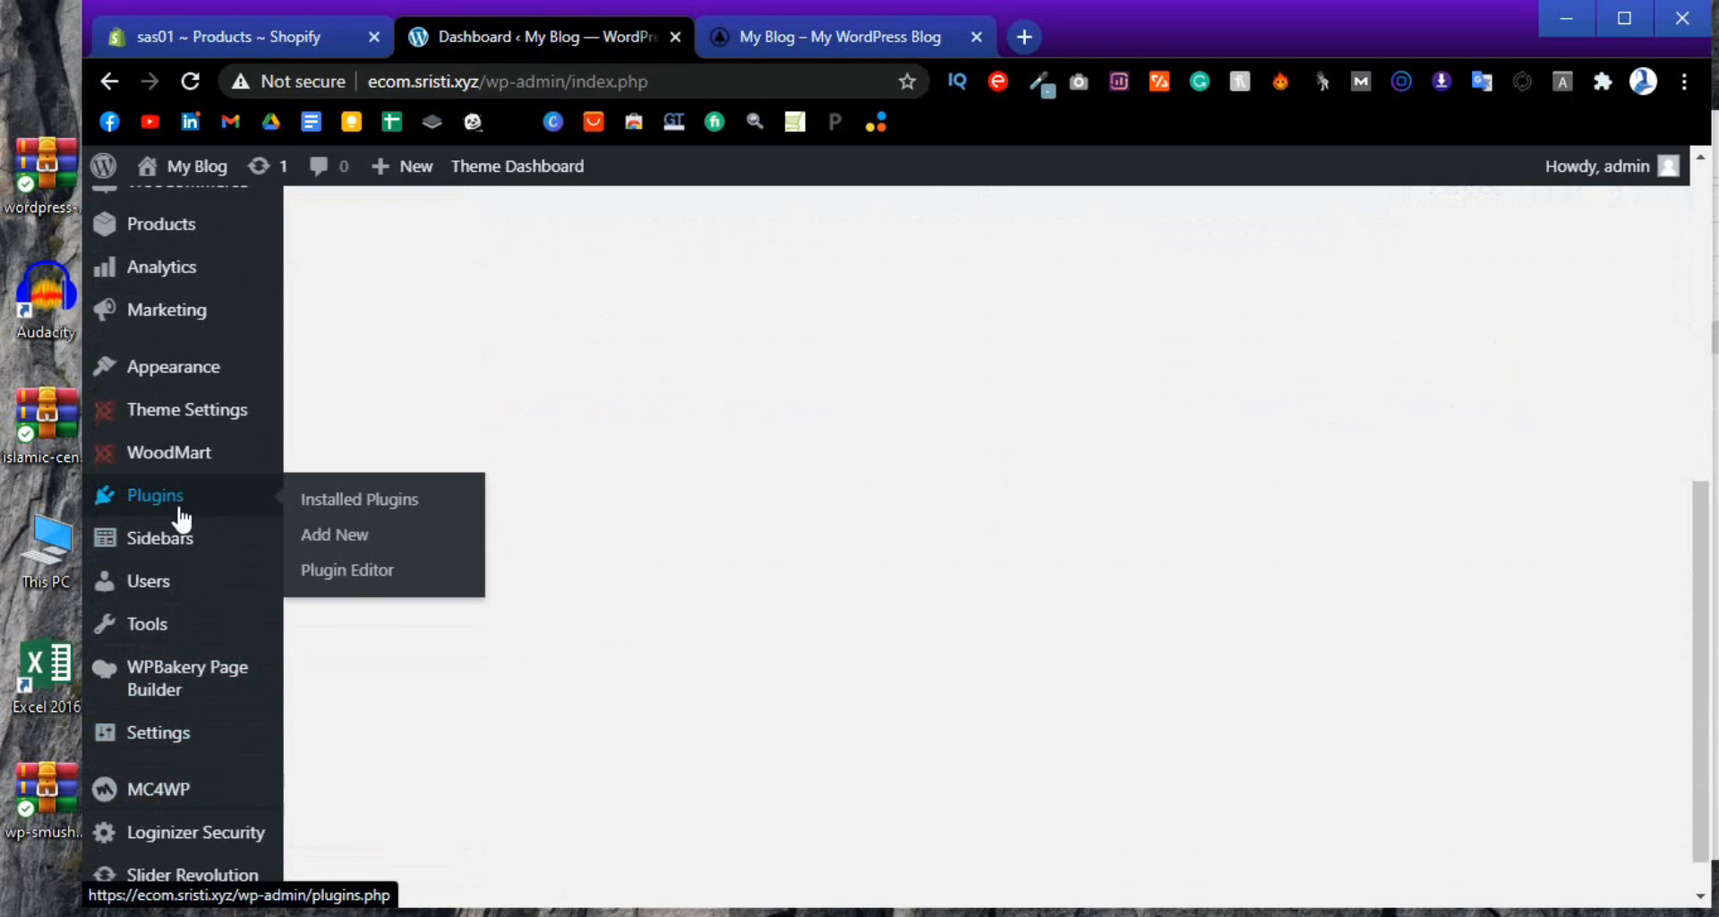
left_click(338, 535)
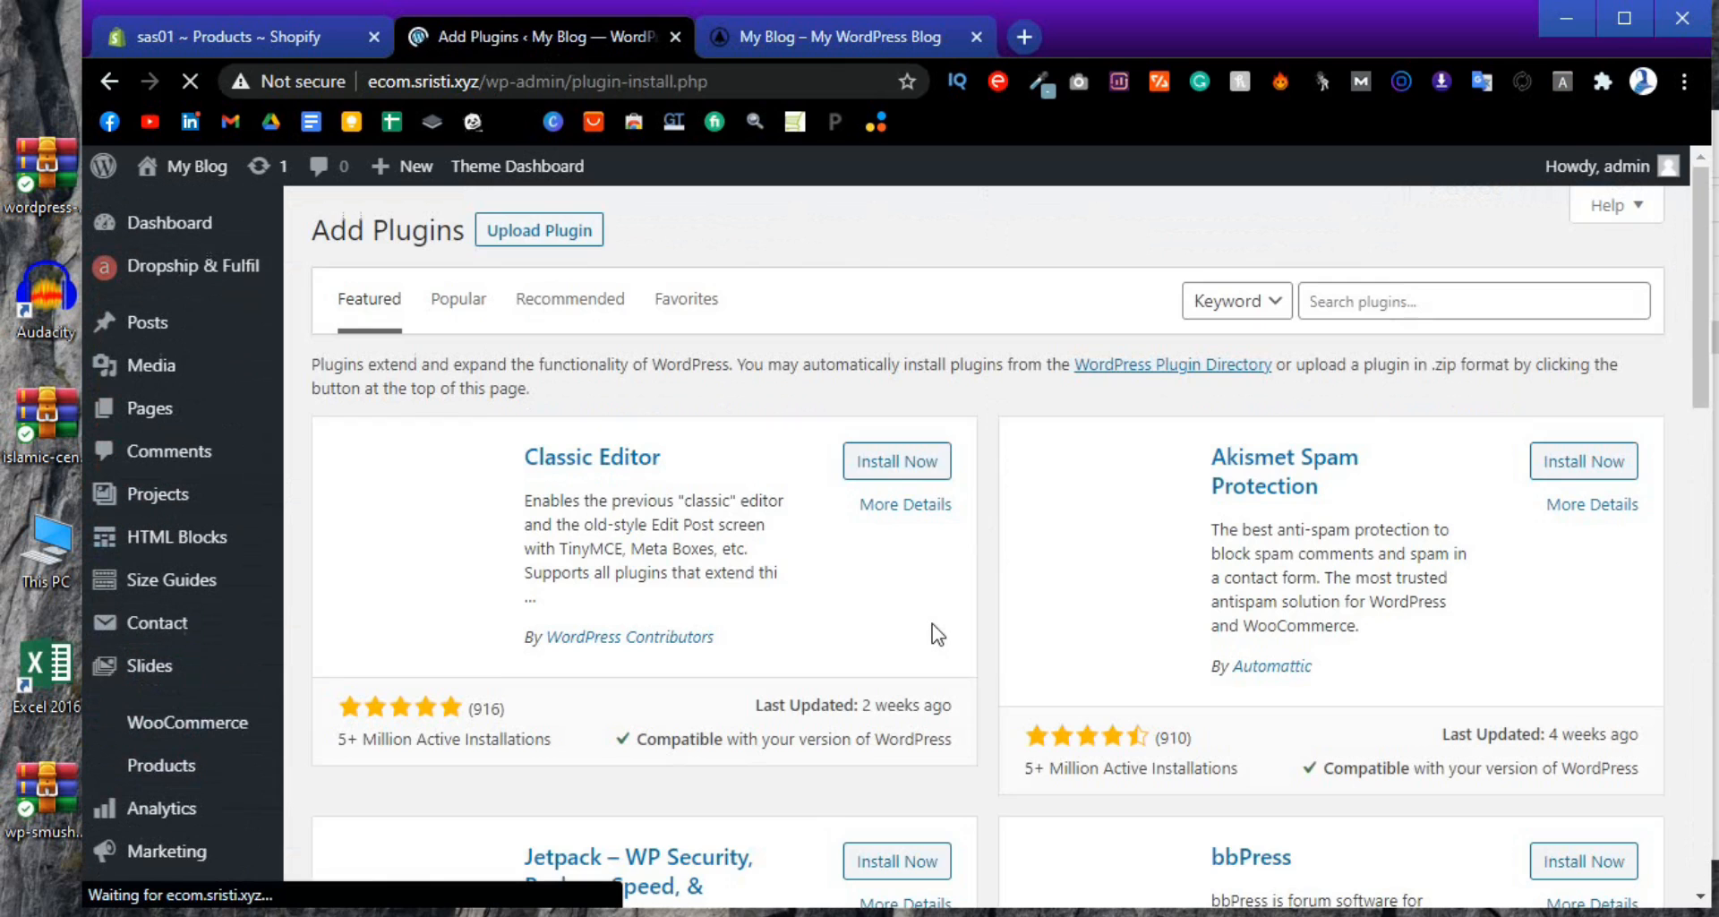
Search the plugins for "s2w", then install and activate S2W – Import Shopify to WooCommerce
left_click(1354, 300)
type("s")
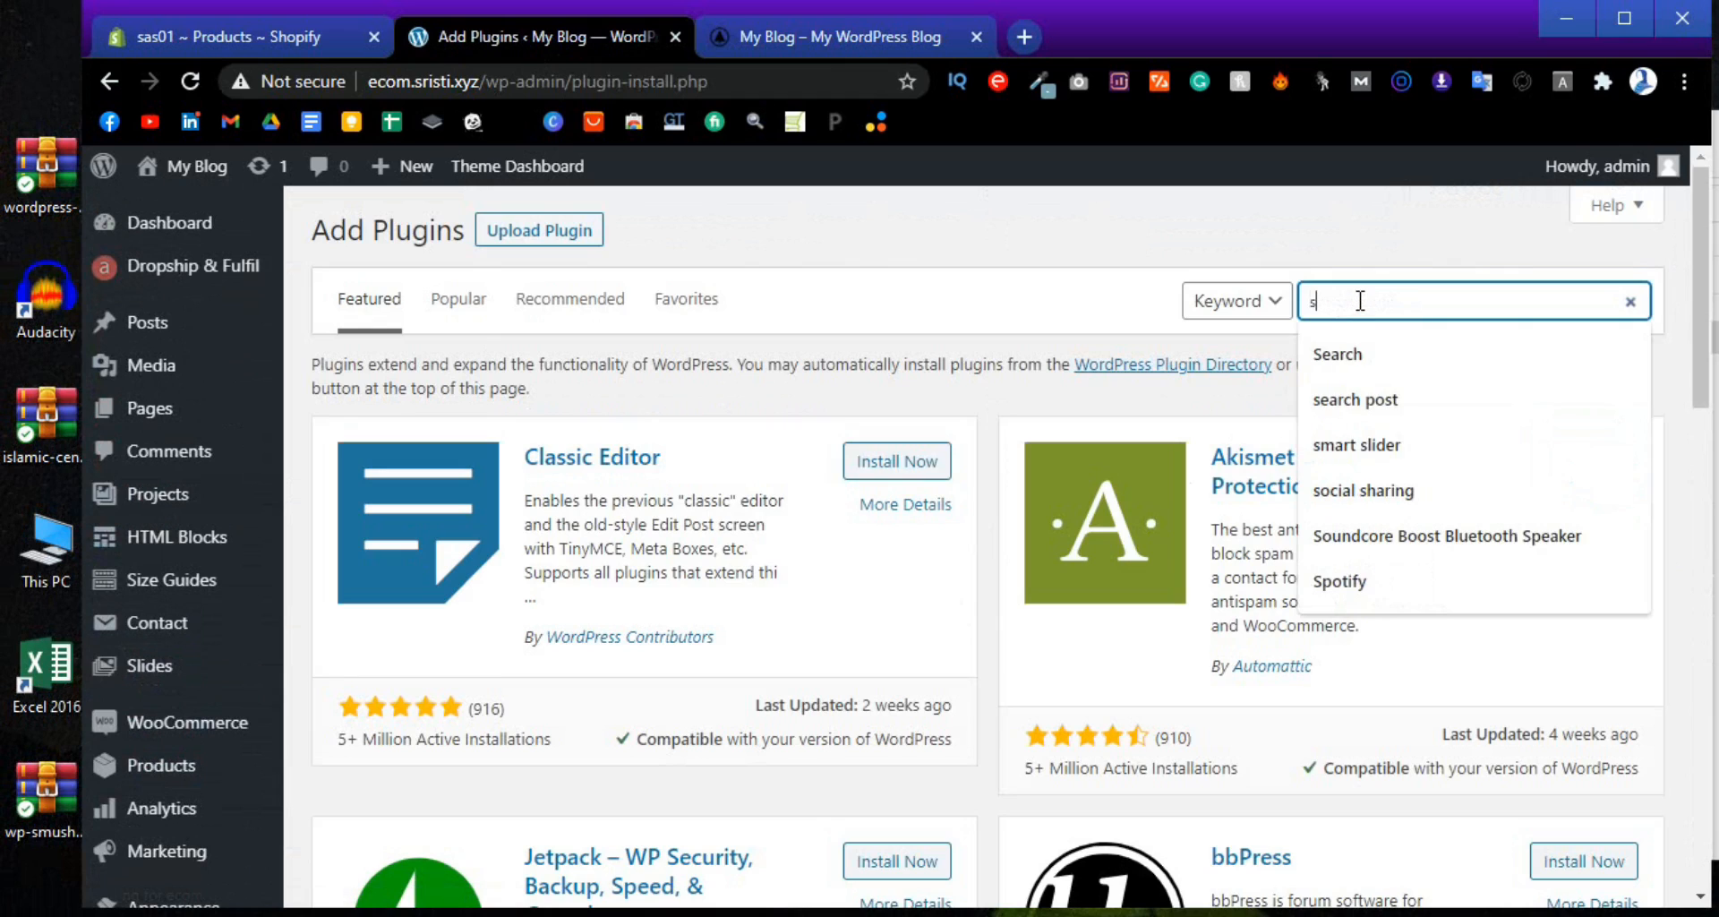
type("2w")
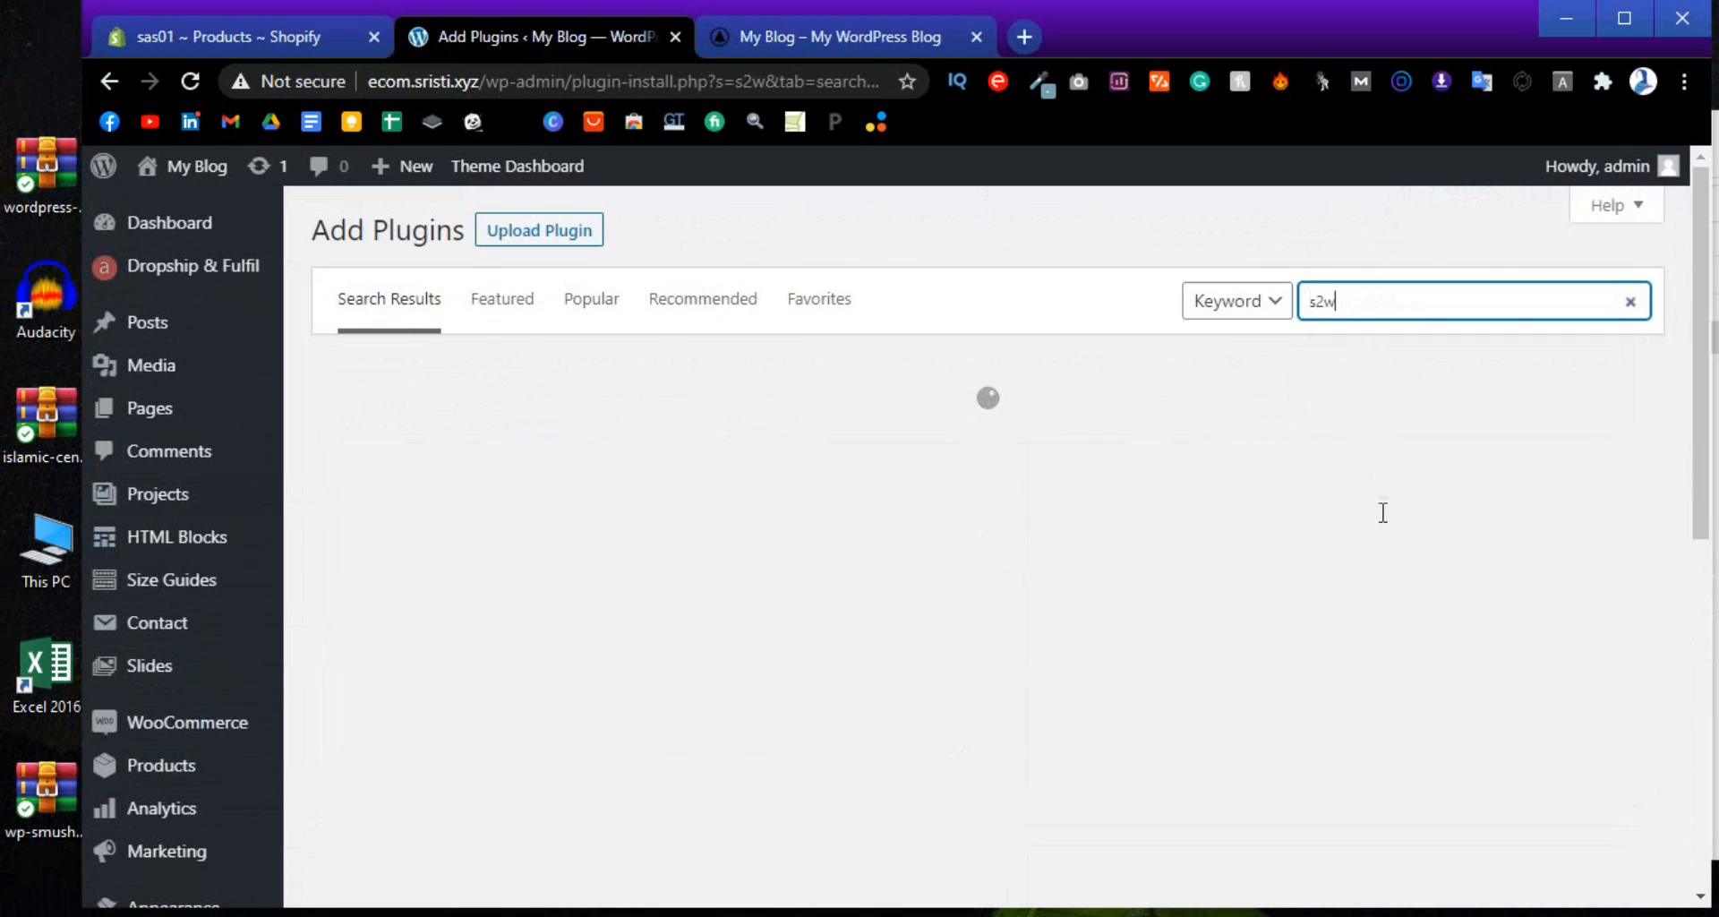
left_click(859, 450)
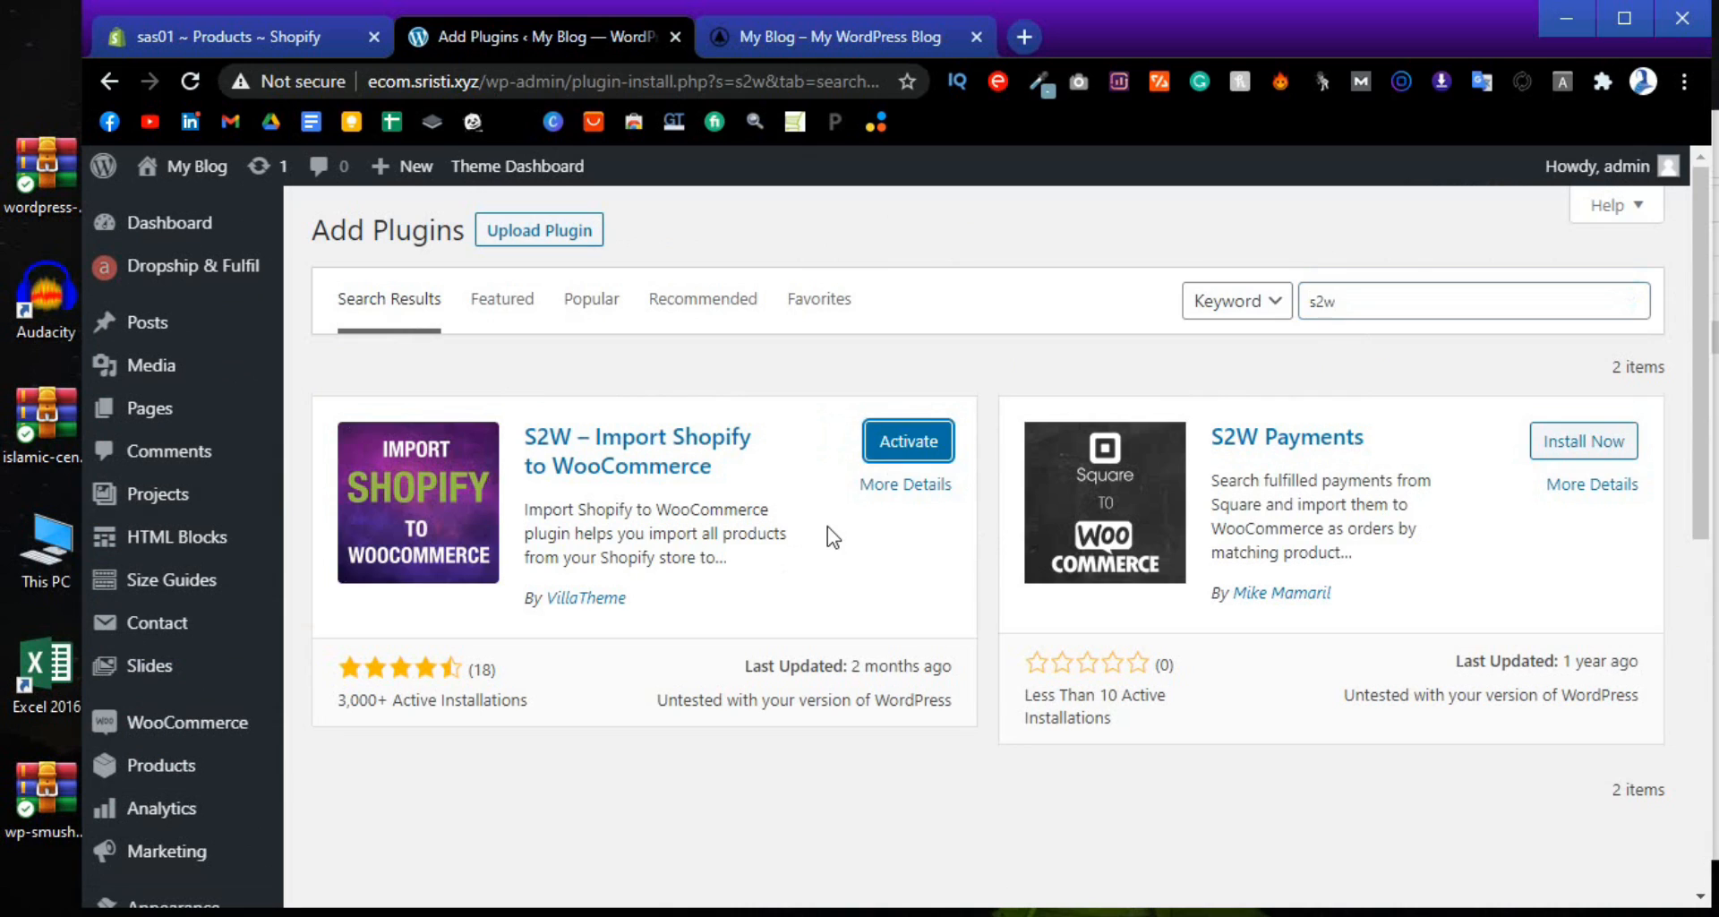
left_click(902, 448)
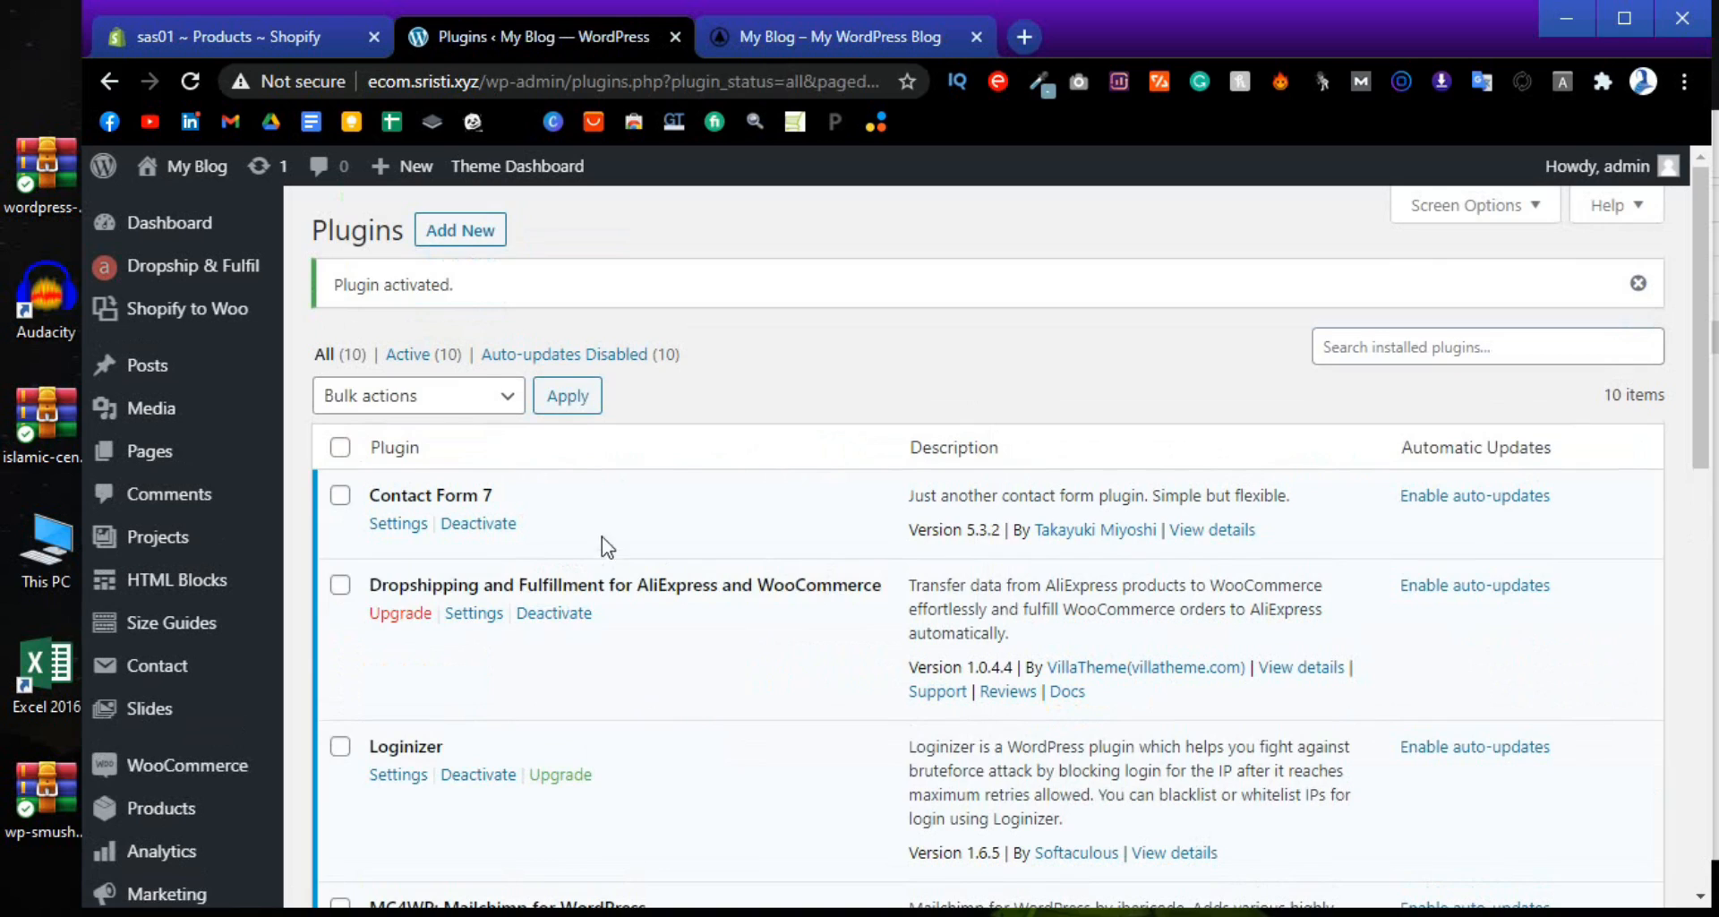
Open the Shopify to Woo import page and examine which data types can be enabled for import
left_click(191, 314)
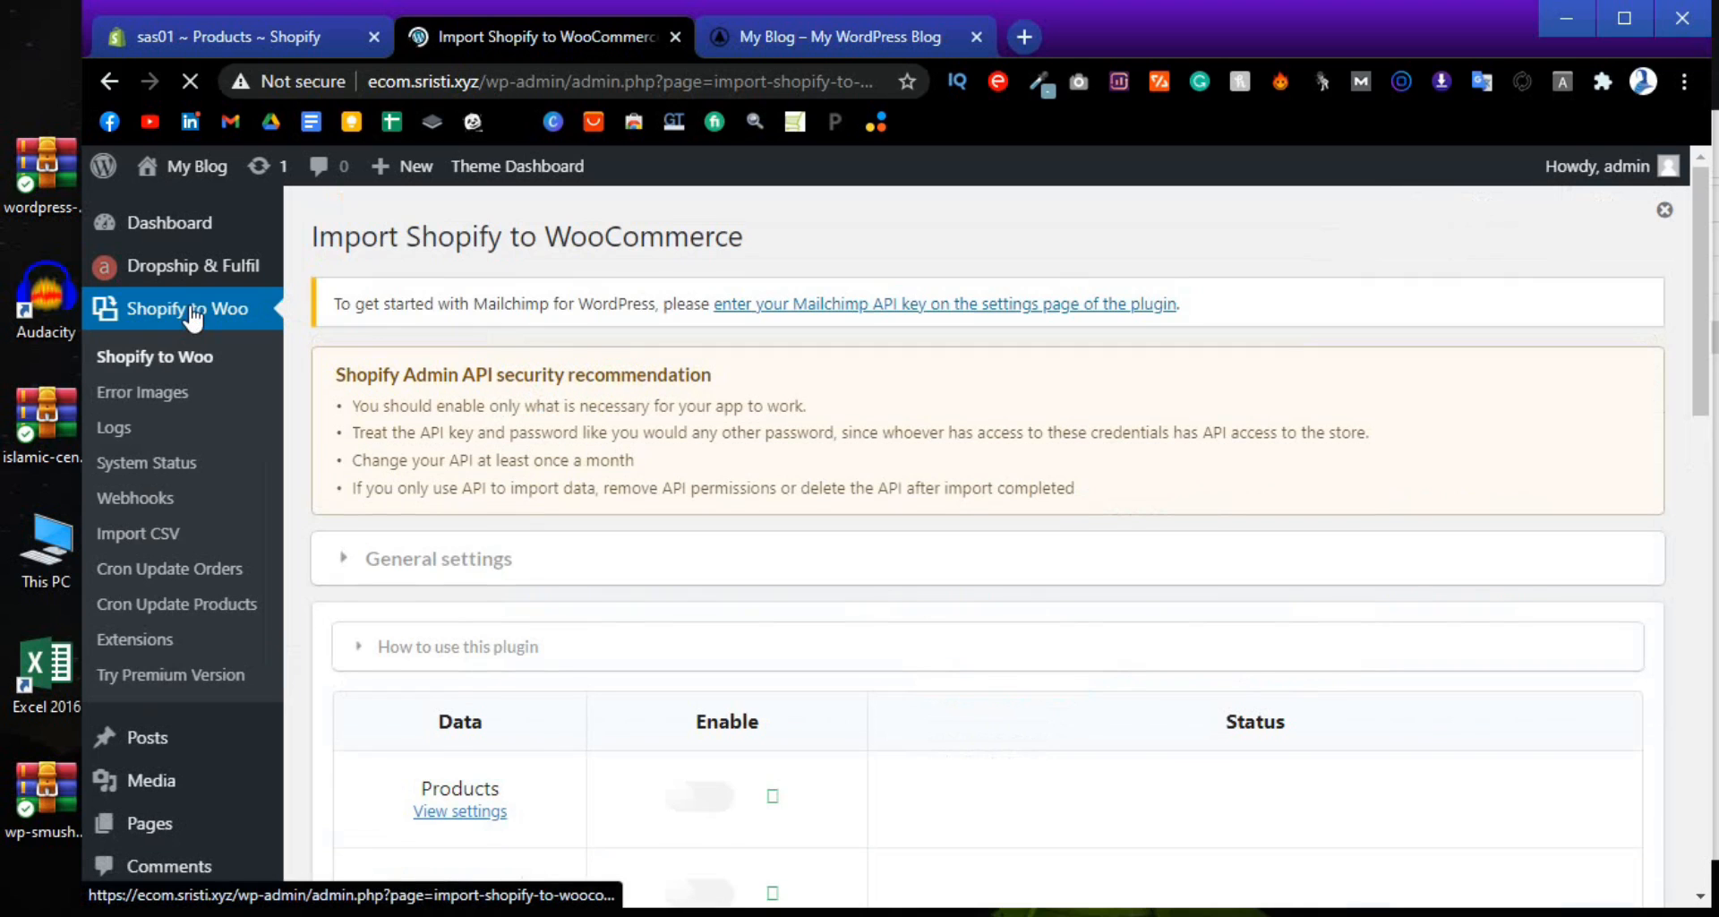
scroll(722, 537, "down", 2)
scroll(723, 546, "up", 1)
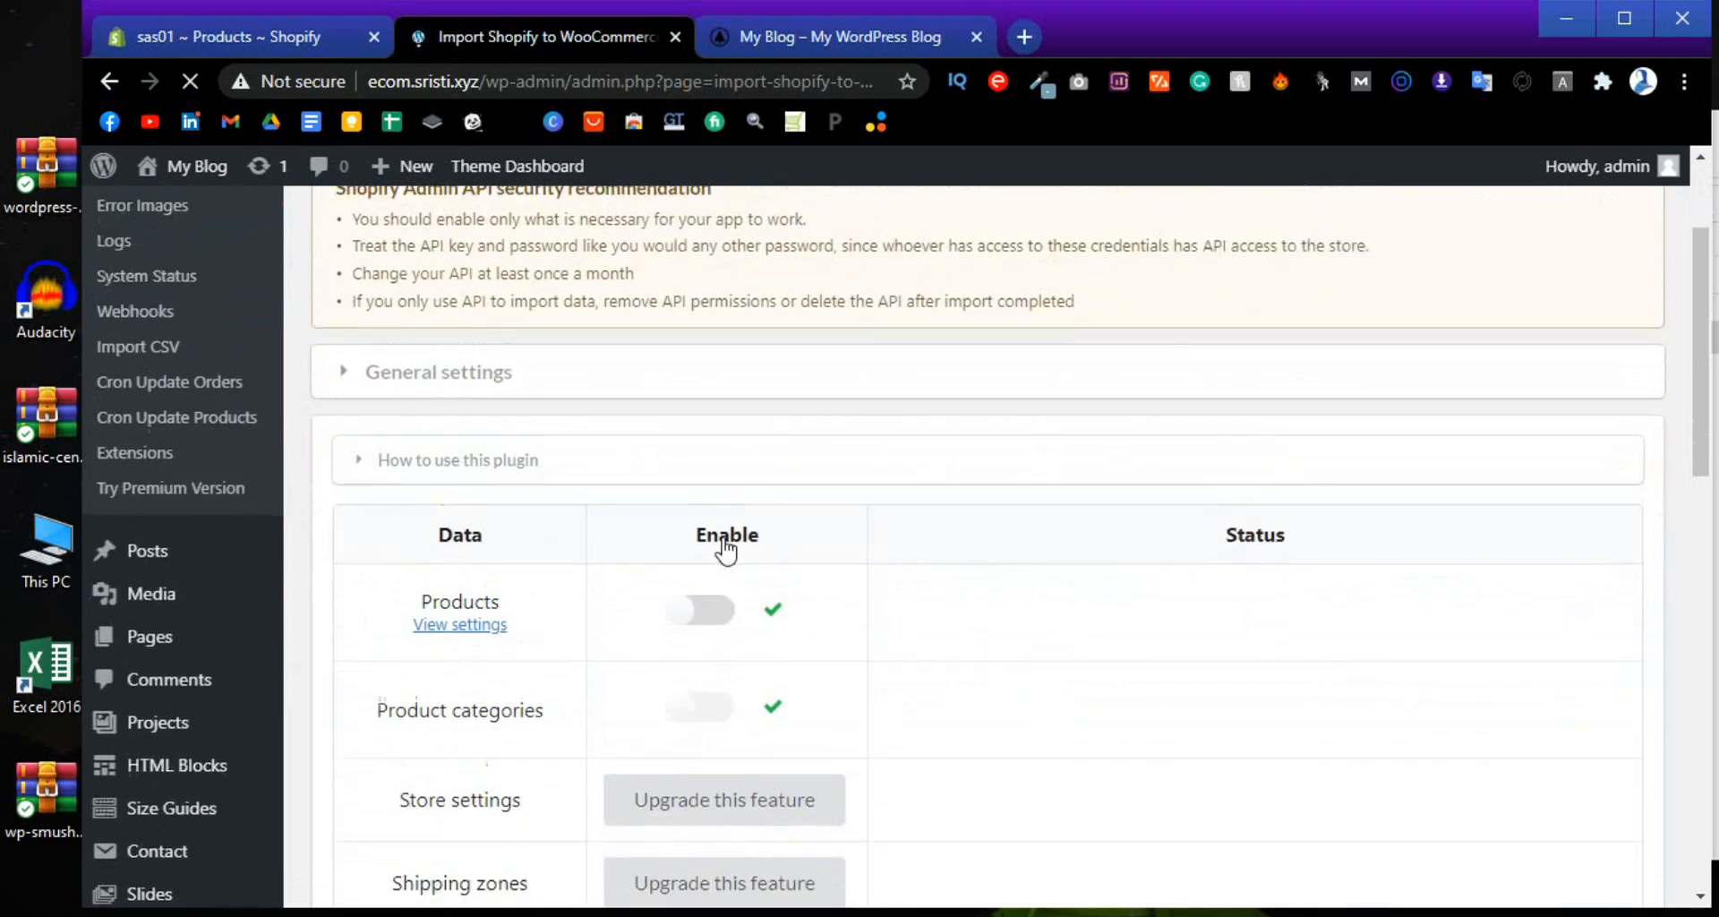
scroll(722, 546, "down", 1)
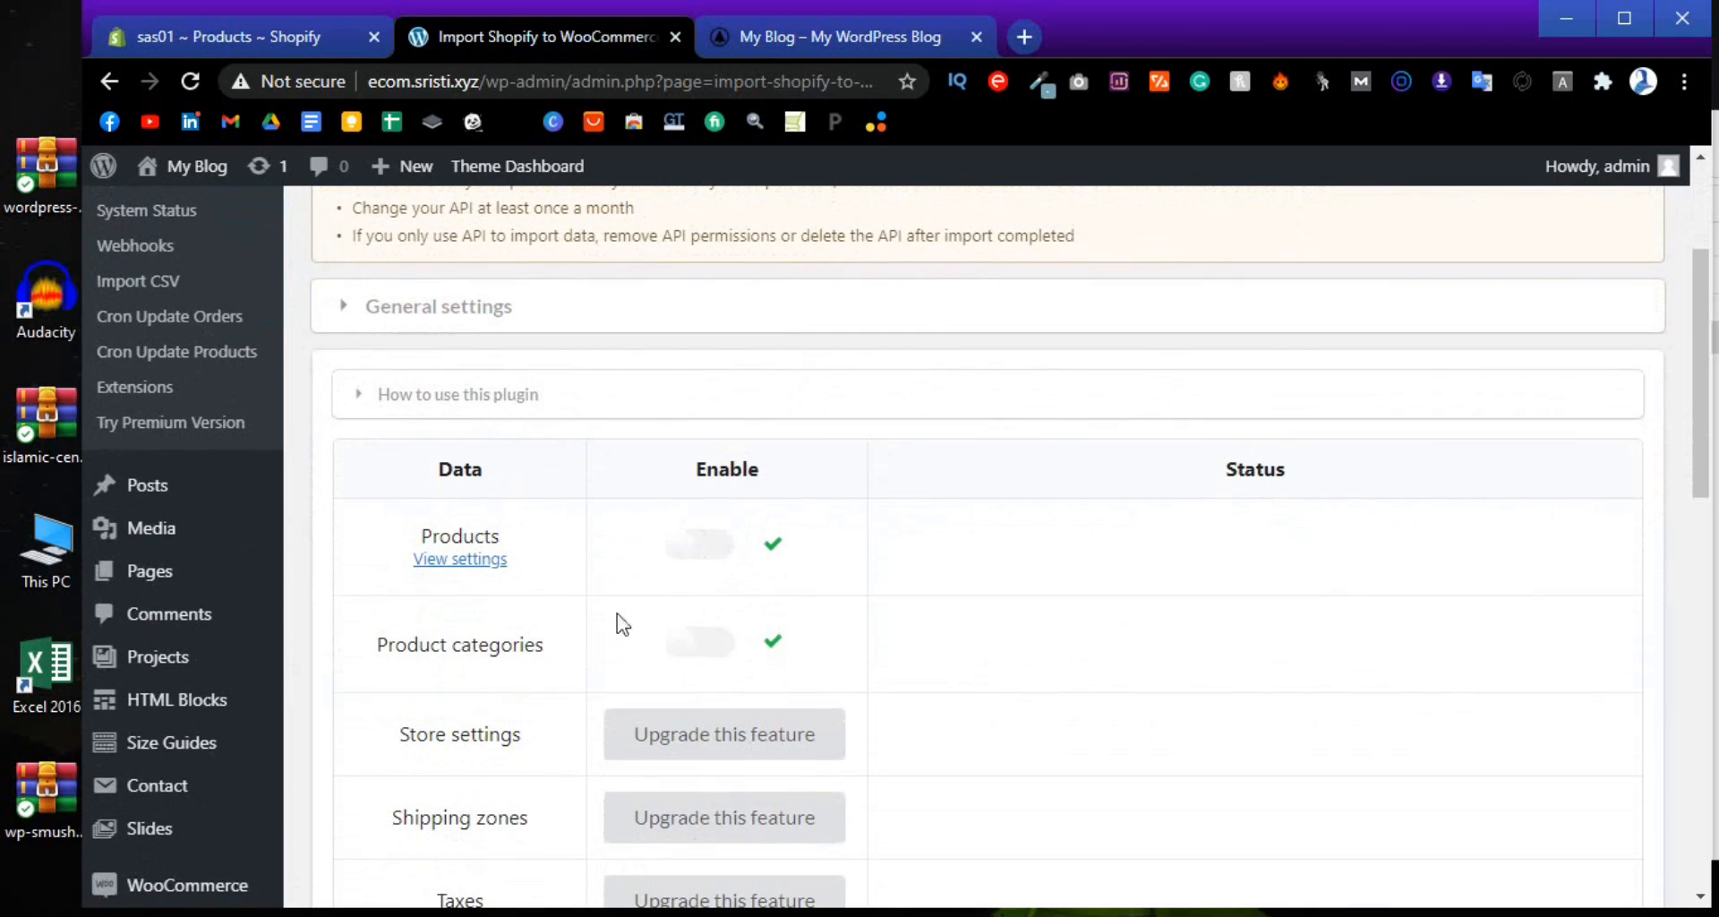
scroll(618, 628, "down", 7)
scroll(620, 626, "up", 4)
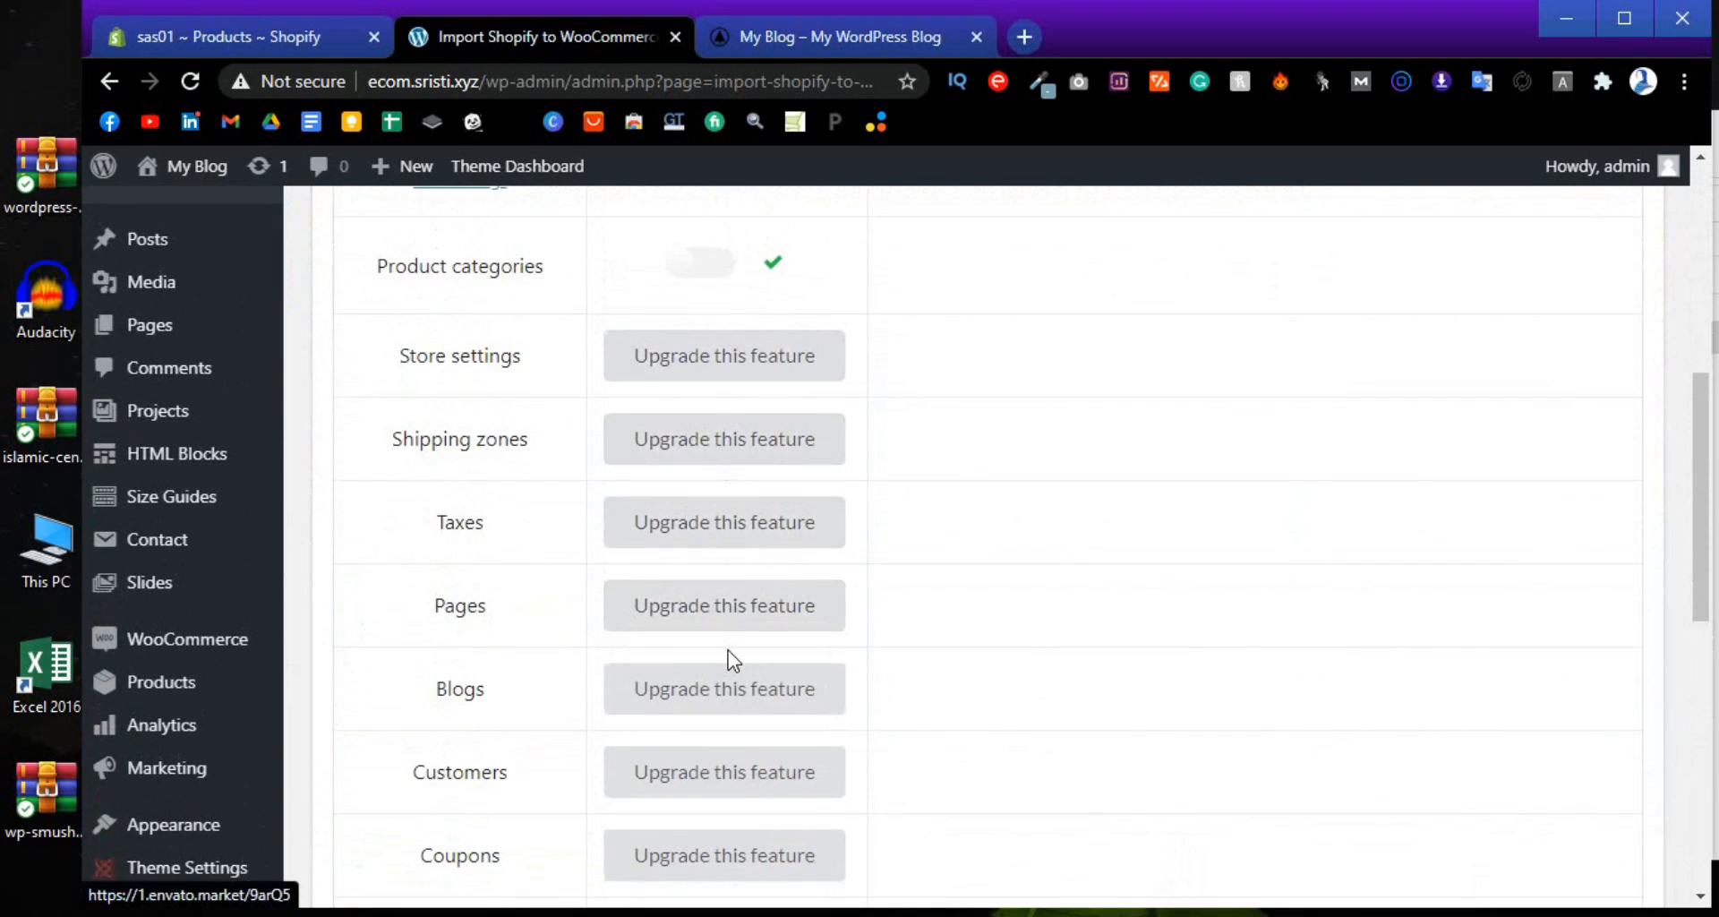
scroll(535, 399, "down", 1)
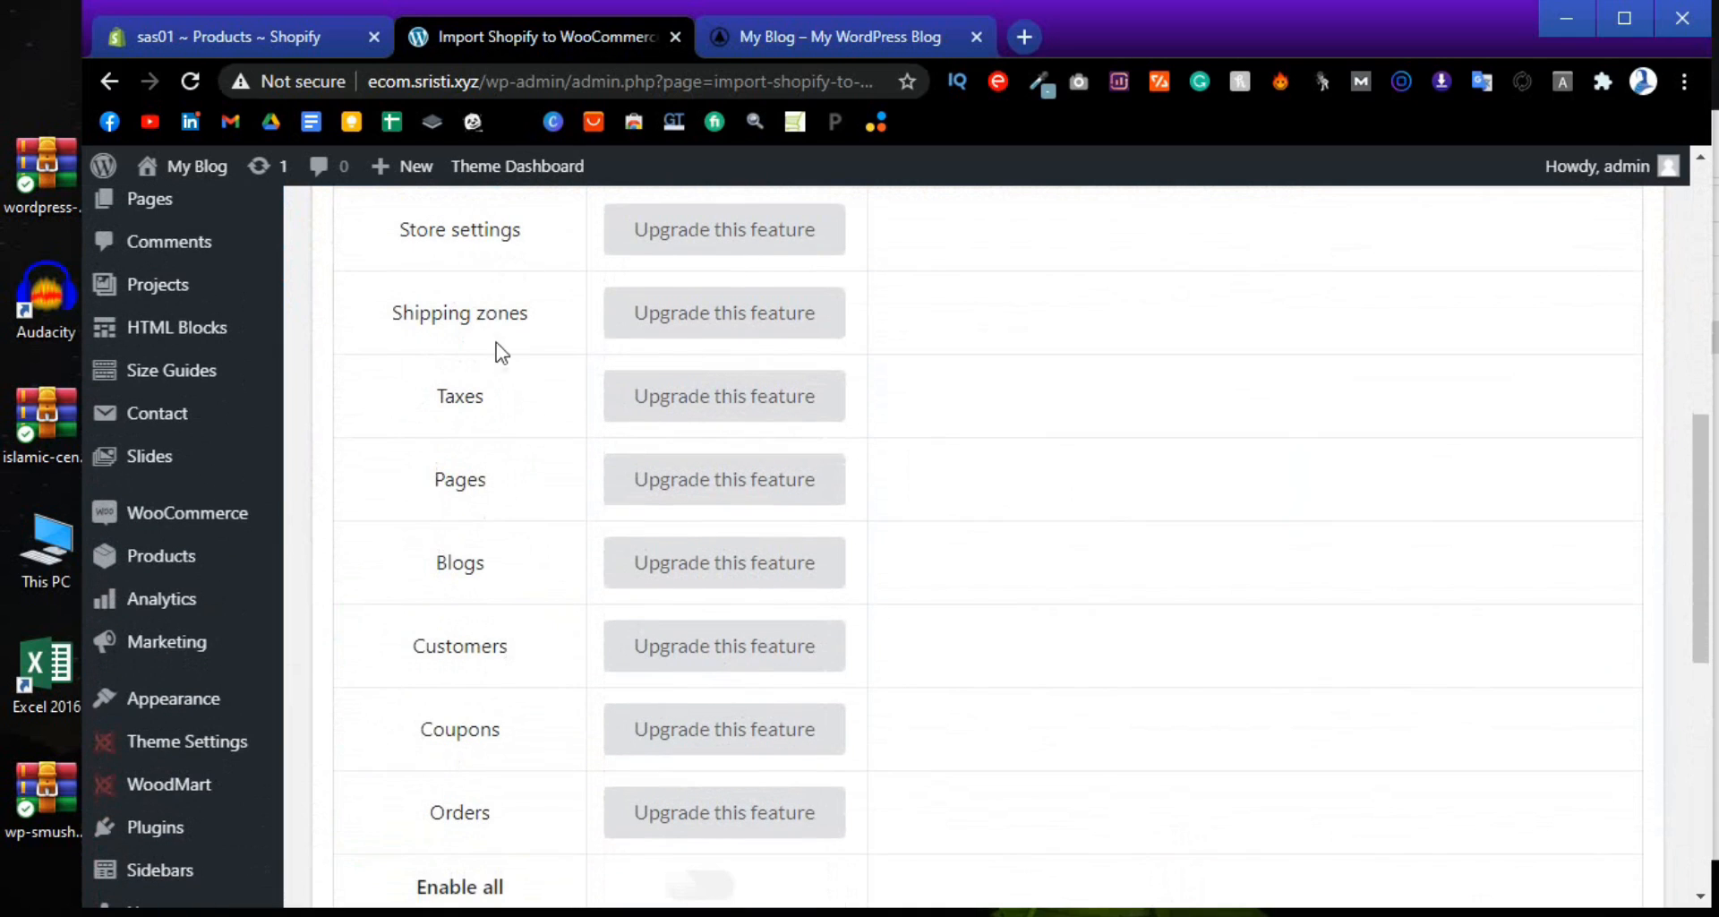
scroll(492, 426, "down", 2)
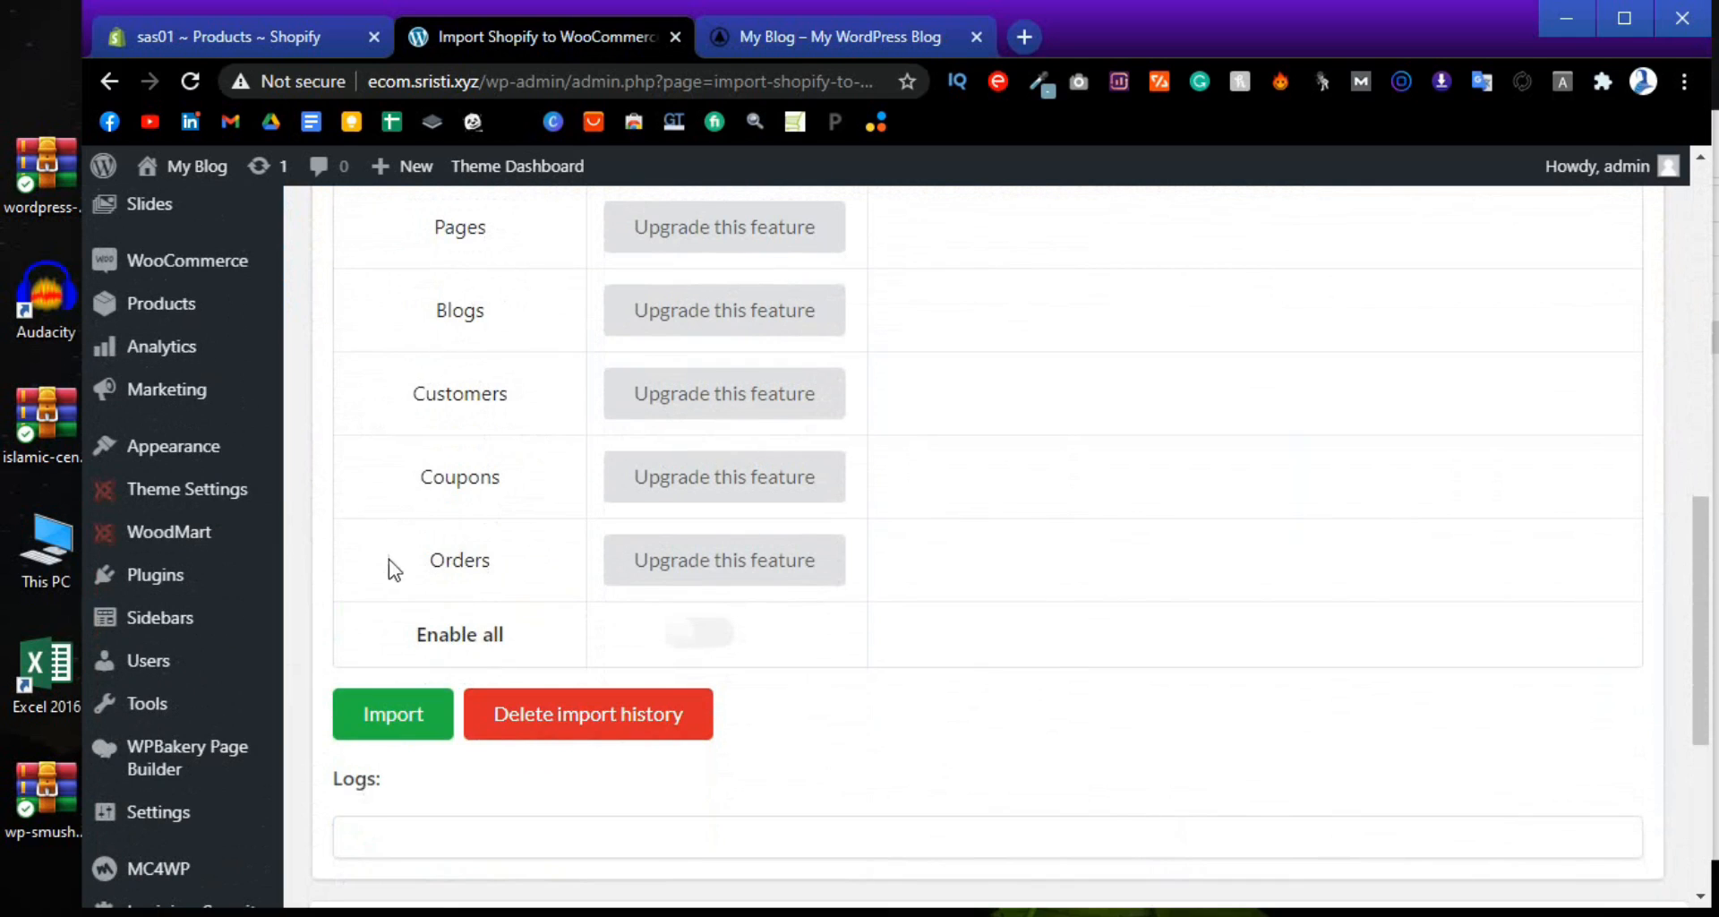
scroll(488, 465, "up", 2)
scroll(507, 439, "up", 3)
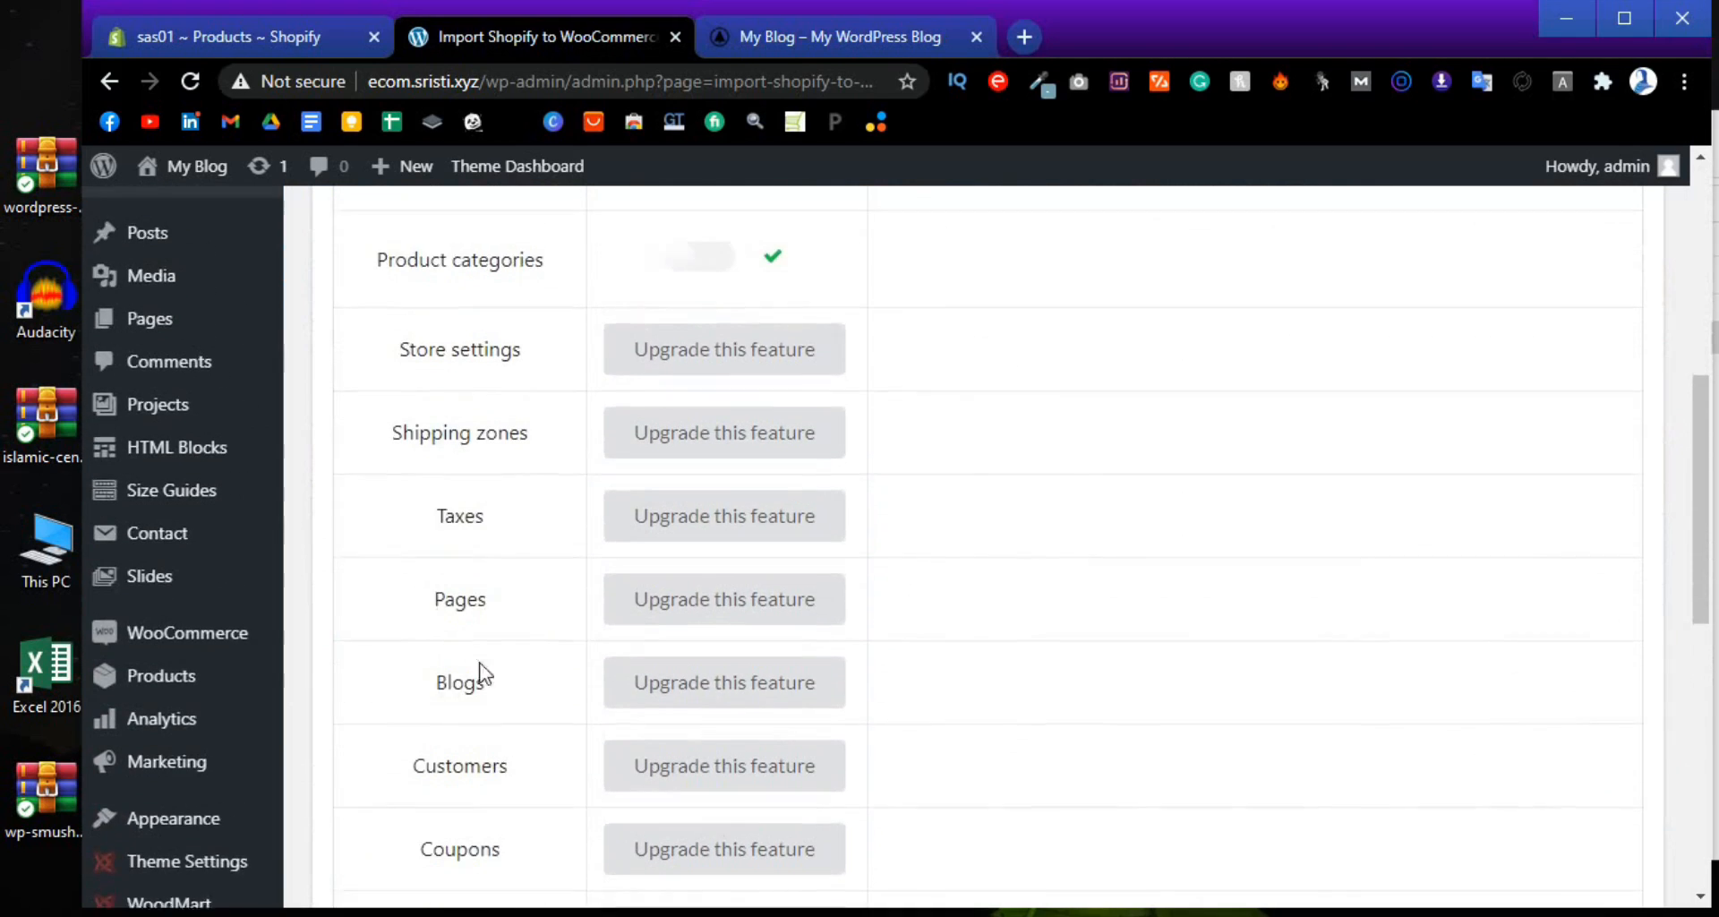
scroll(500, 562, "up", 1)
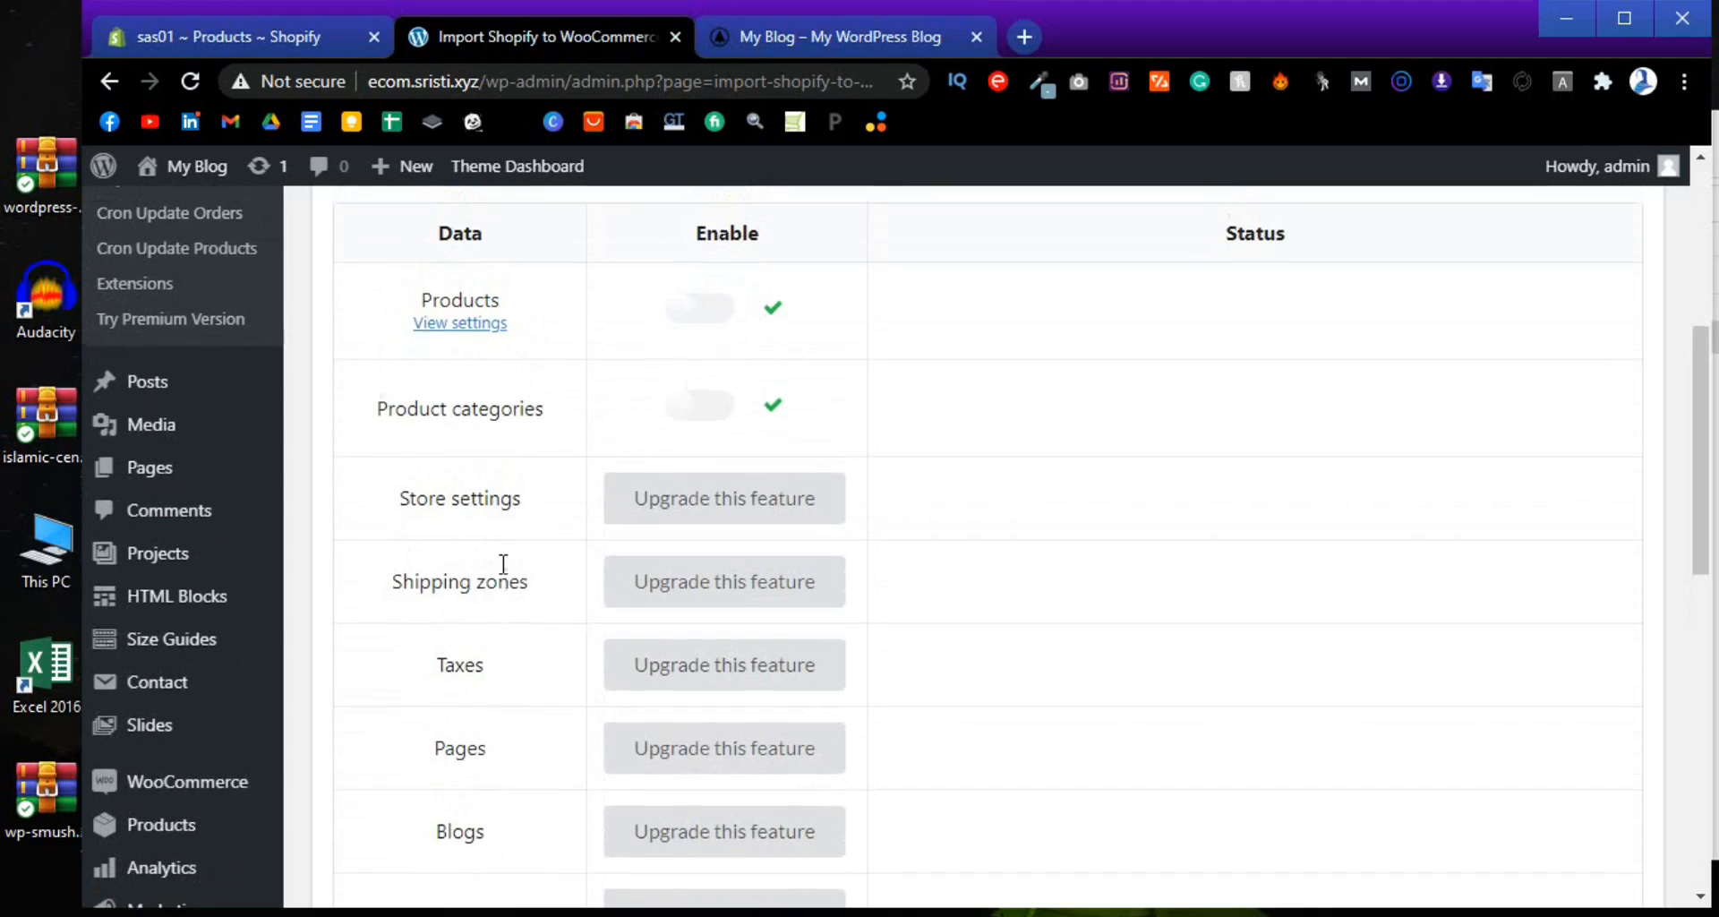
scroll(931, 612, "up", 1)
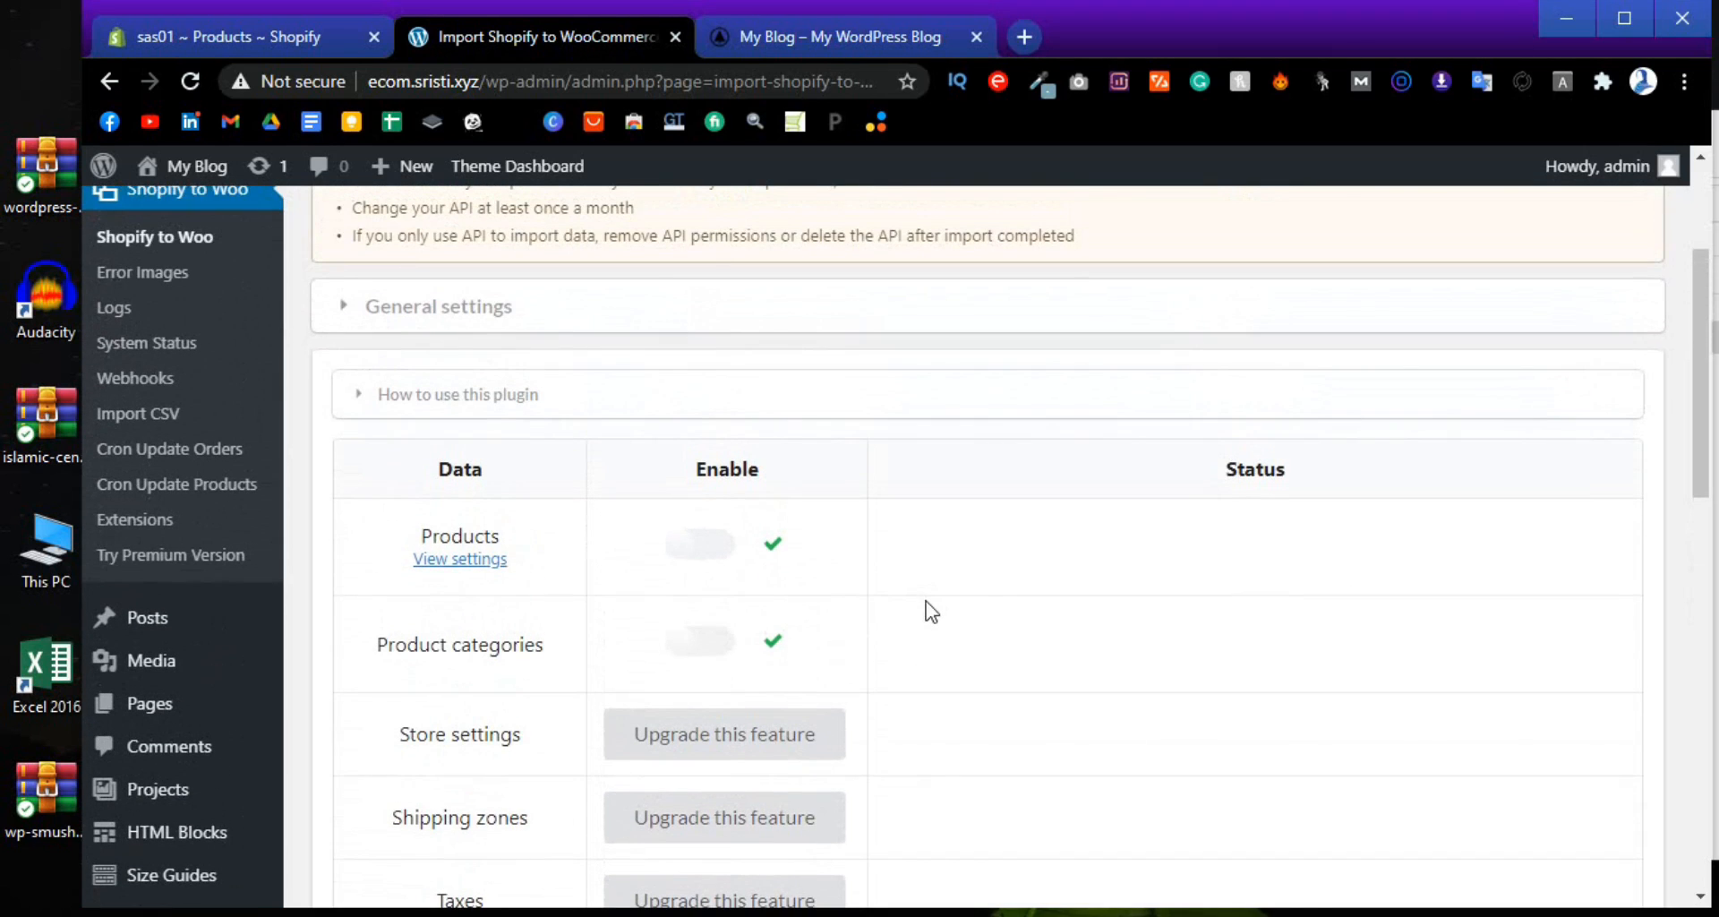
scroll(931, 612, "up", 1)
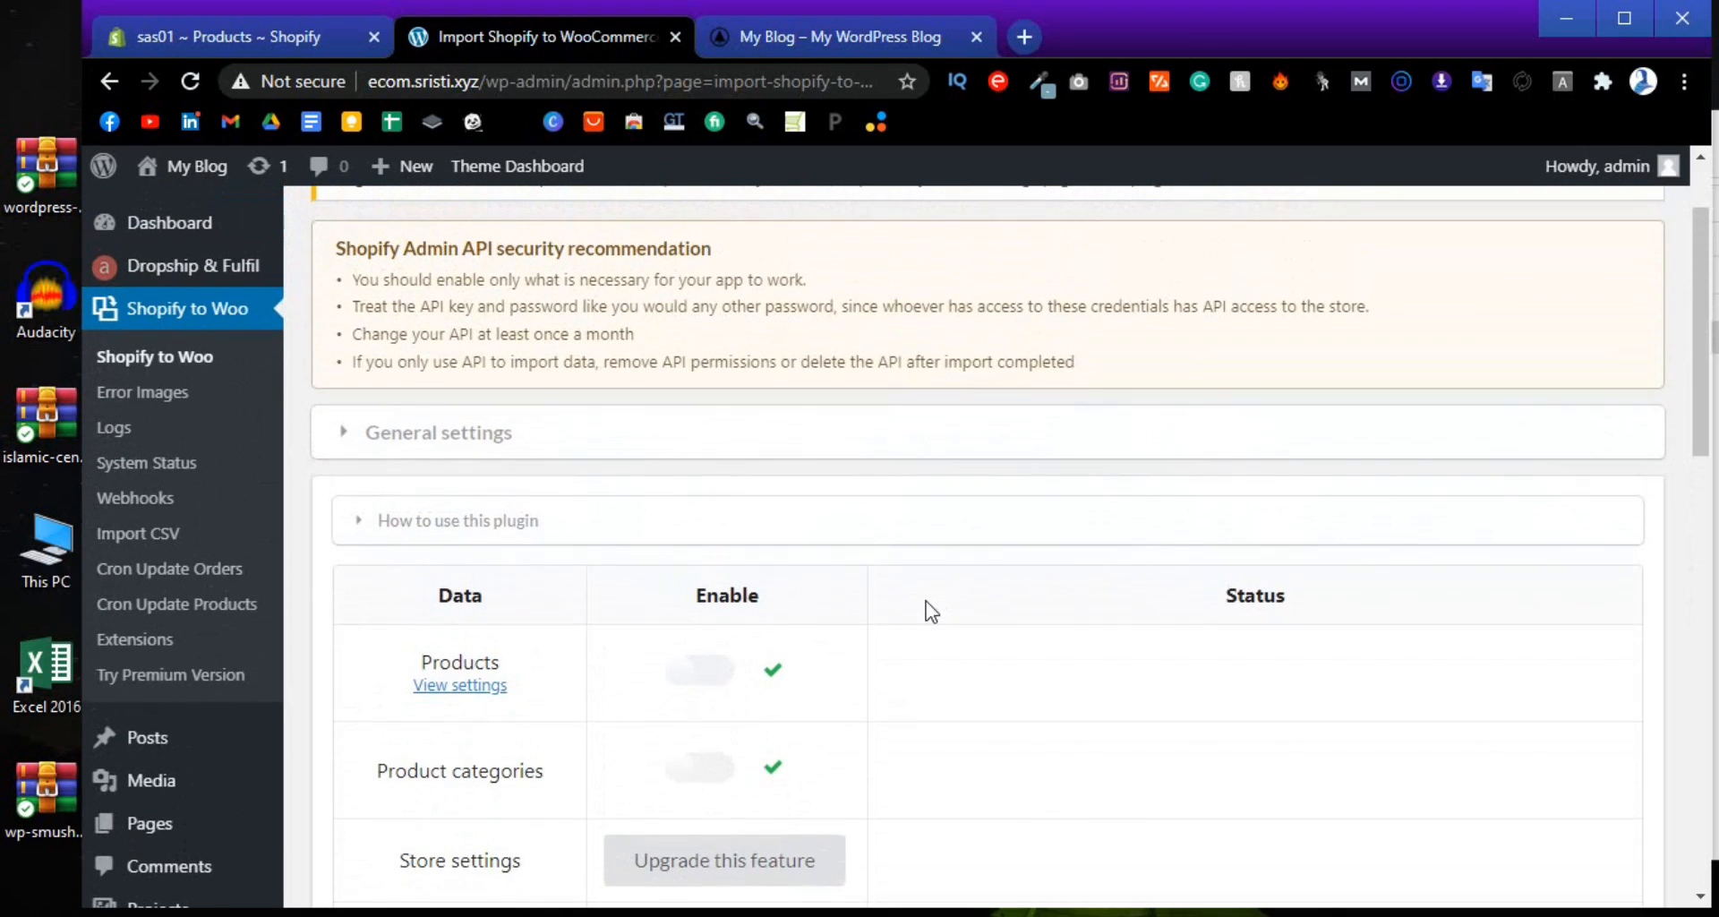
Open the import plugin's general settings and clear the store address, API key and API secret
left_click(442, 455)
scroll(836, 502, "down", 1)
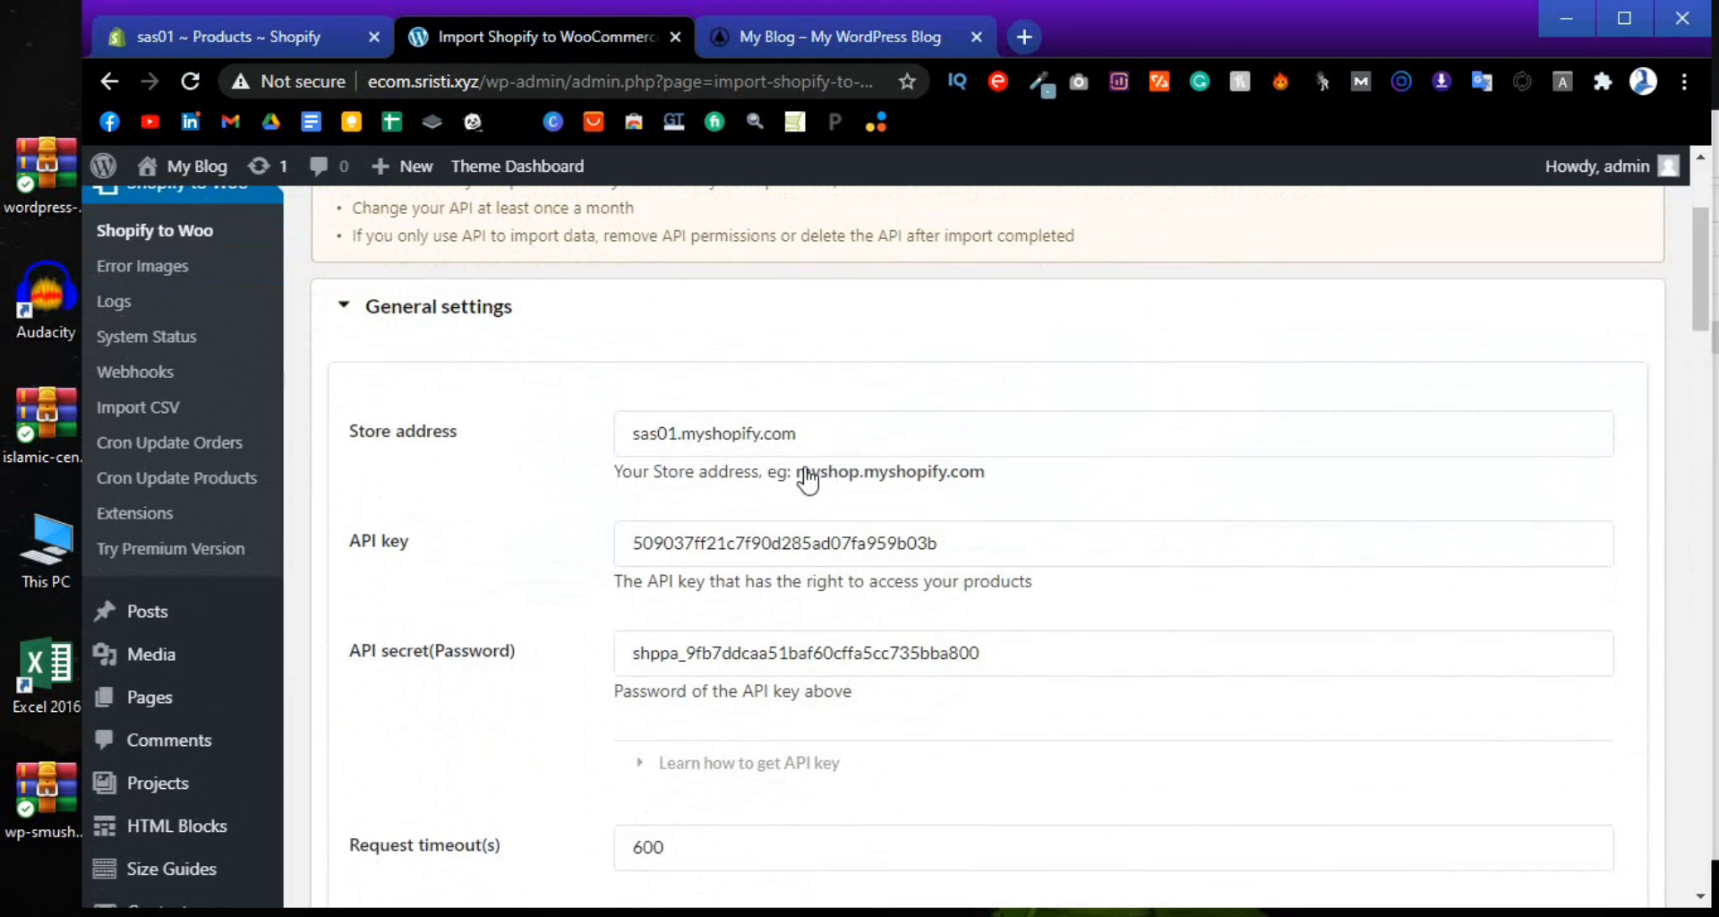
left_click(817, 434)
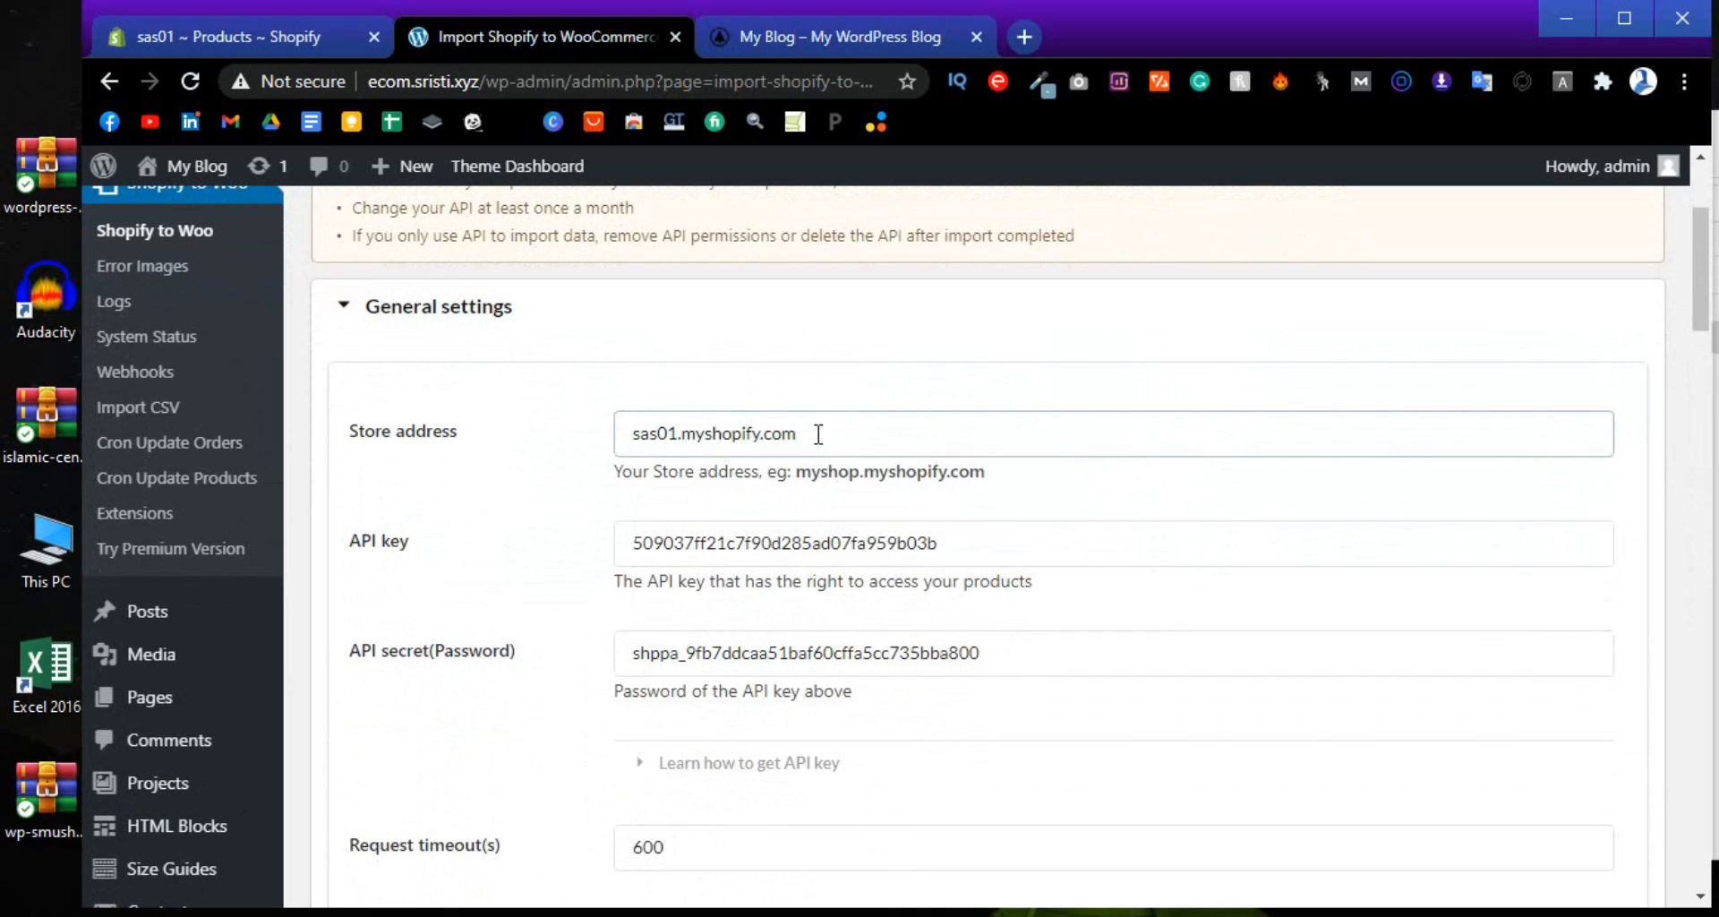
key("ctrl+a")
key("BackSpace")
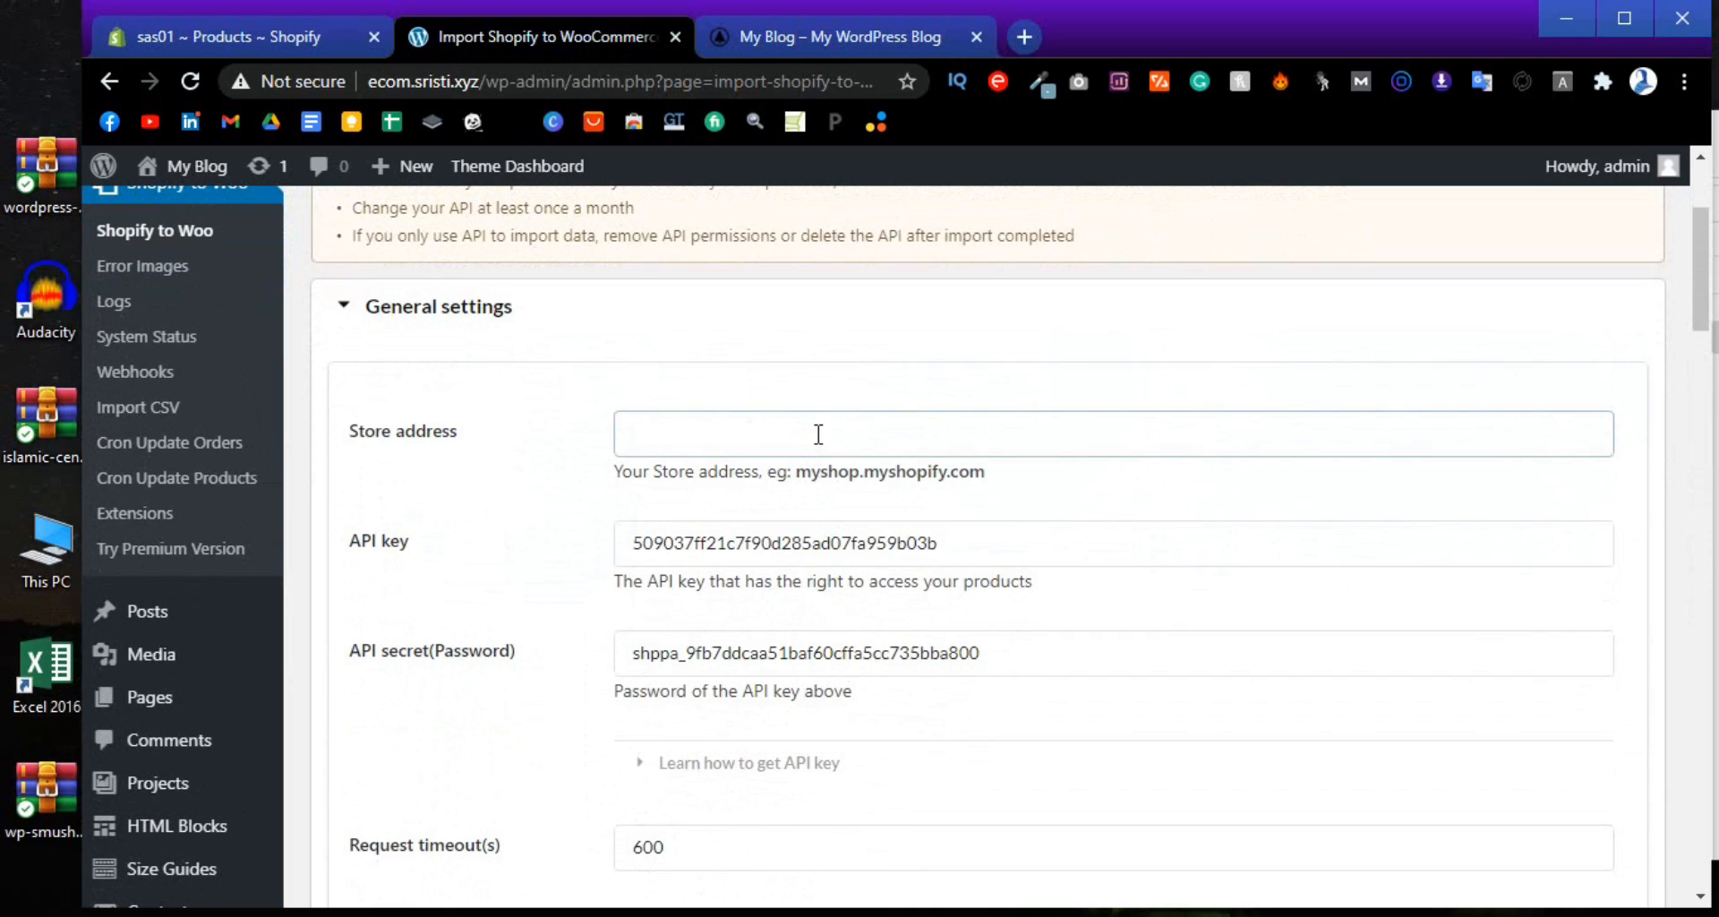
left_click(980, 561)
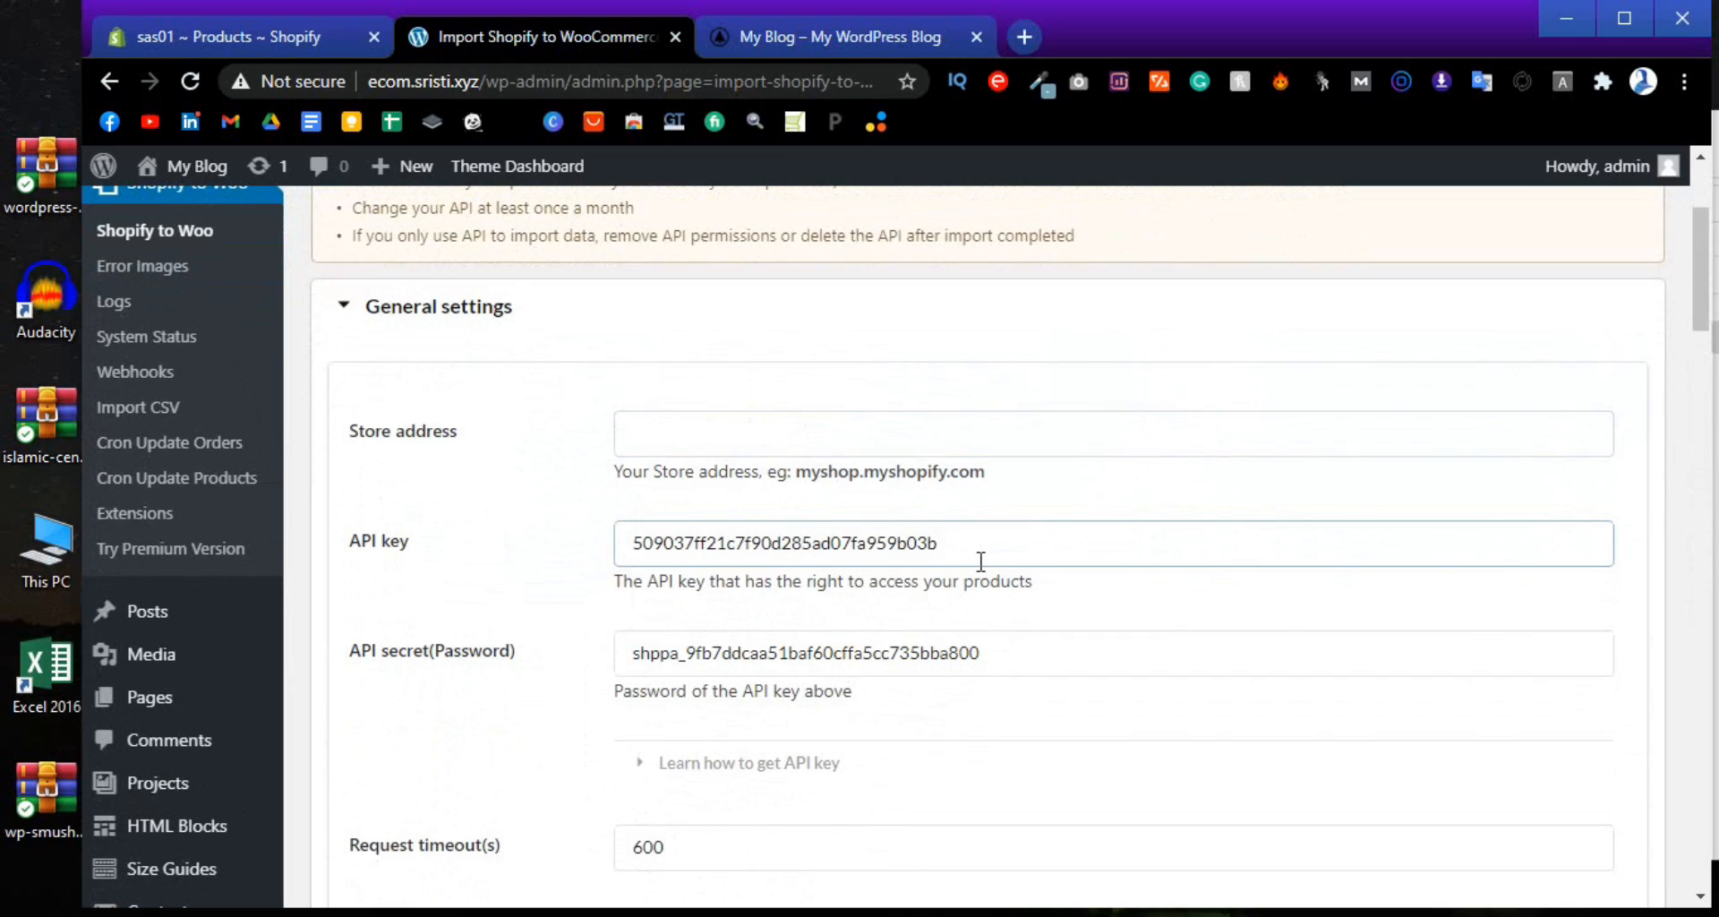
key("ctrl+a")
key("BackSpace")
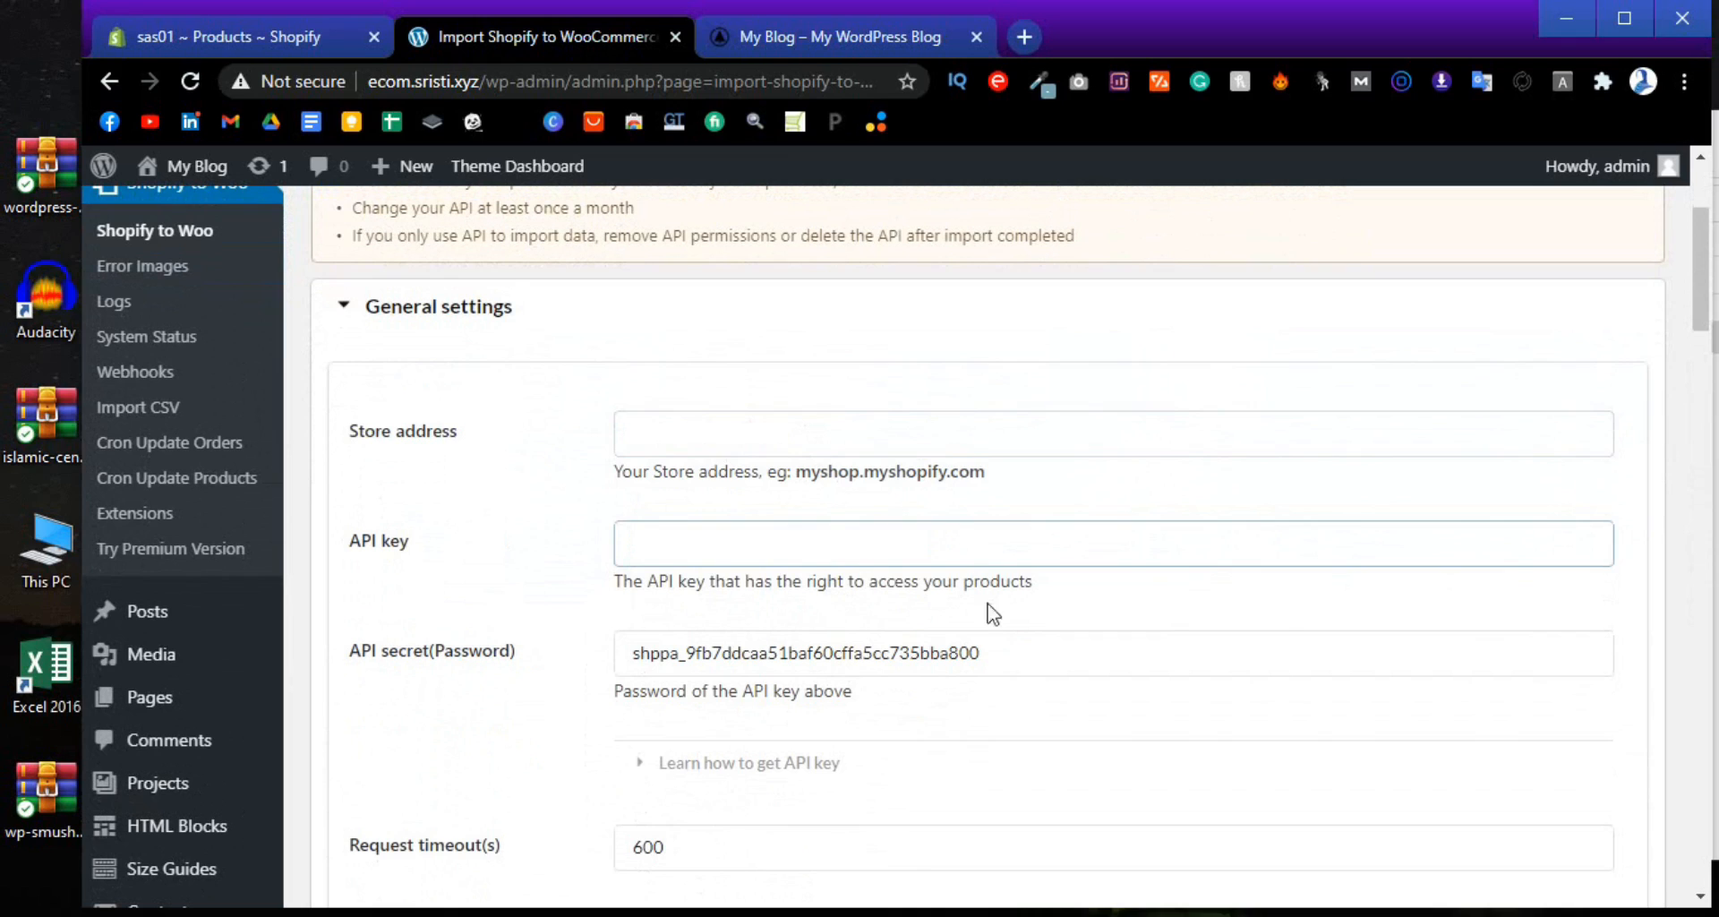
left_click(1004, 652)
key("ctrl+a")
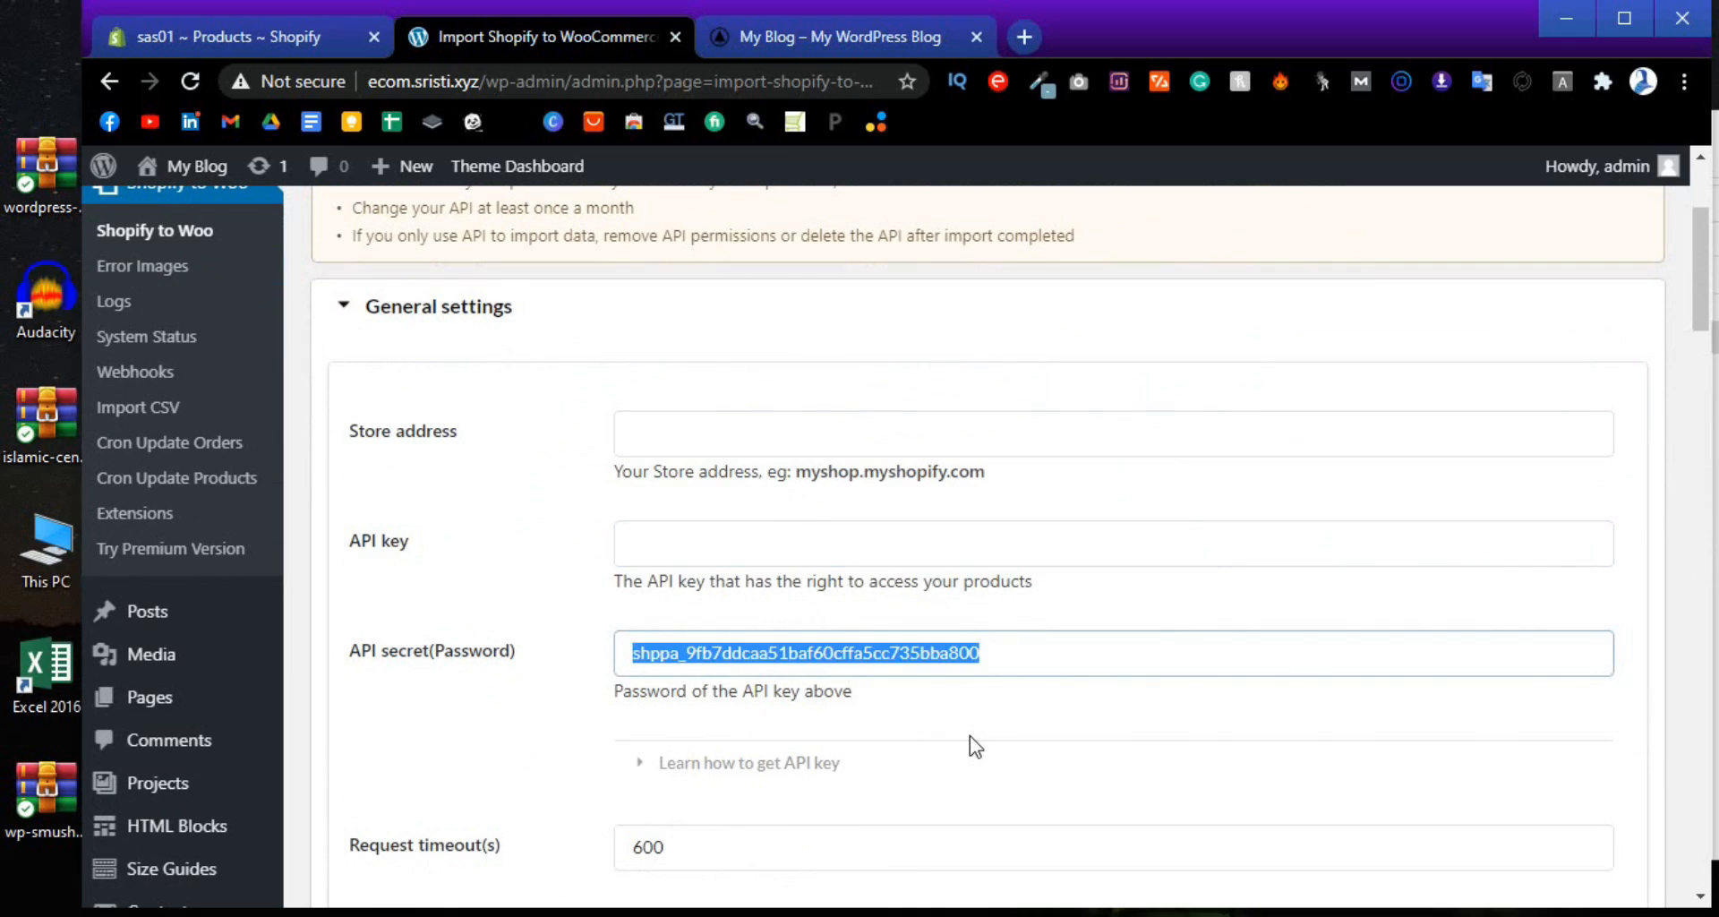
key("BackSpace")
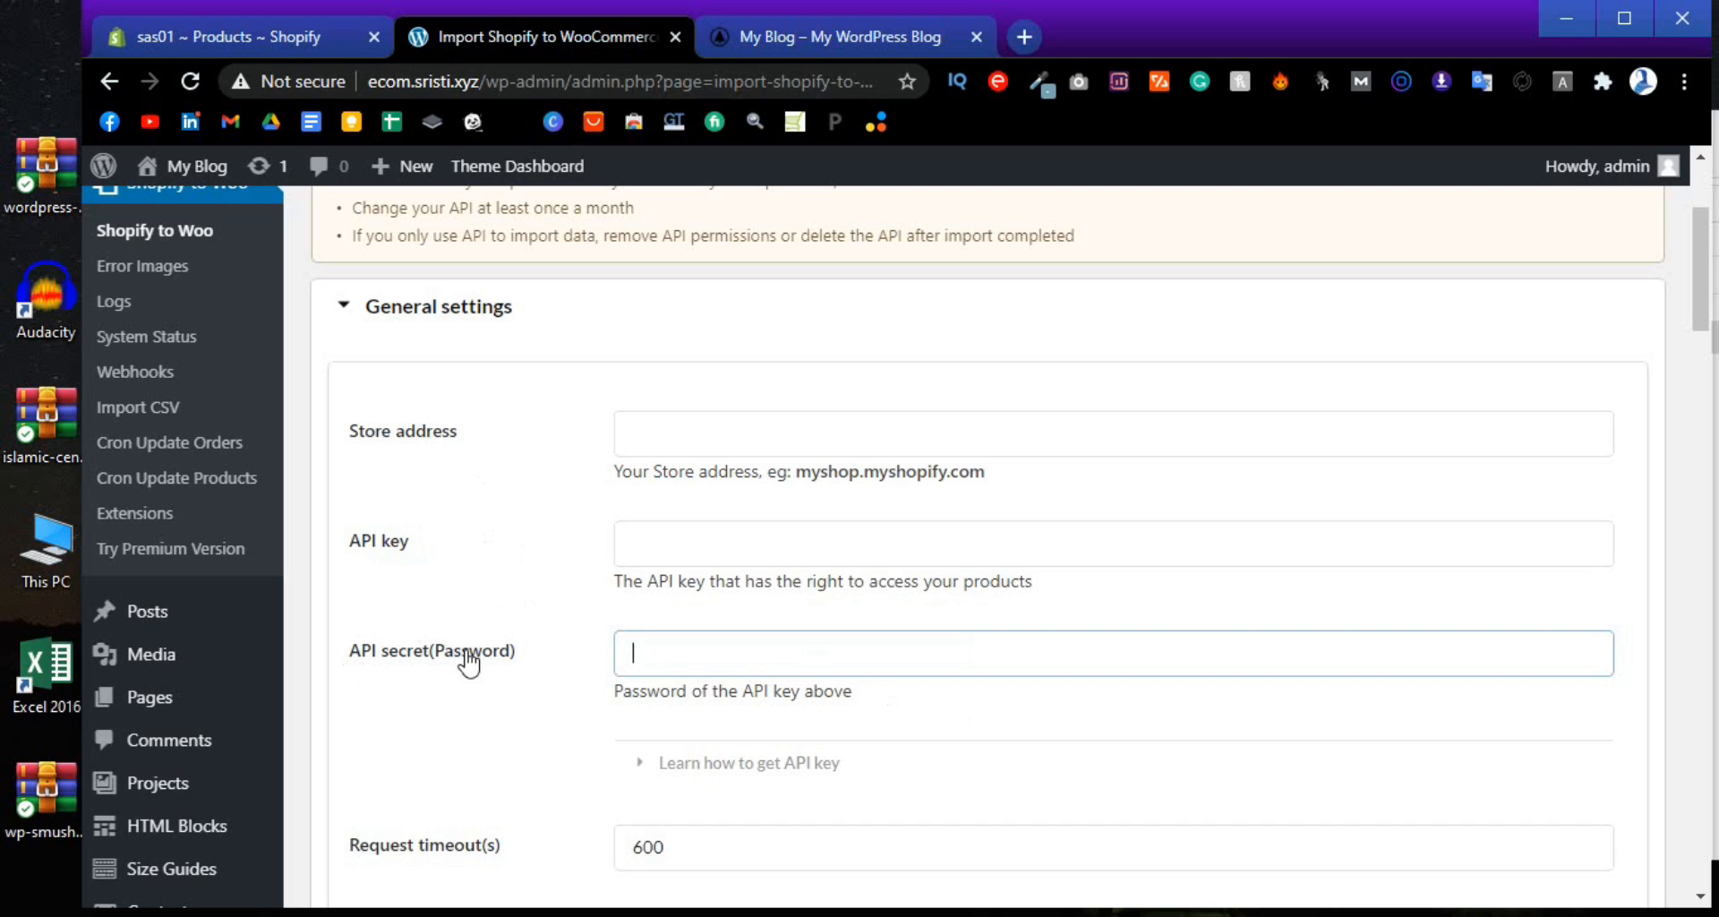
Copy the store's base URL from the Shopify admin and enter it as the store address in the WordPress plugin's general settings
left_click(285, 34)
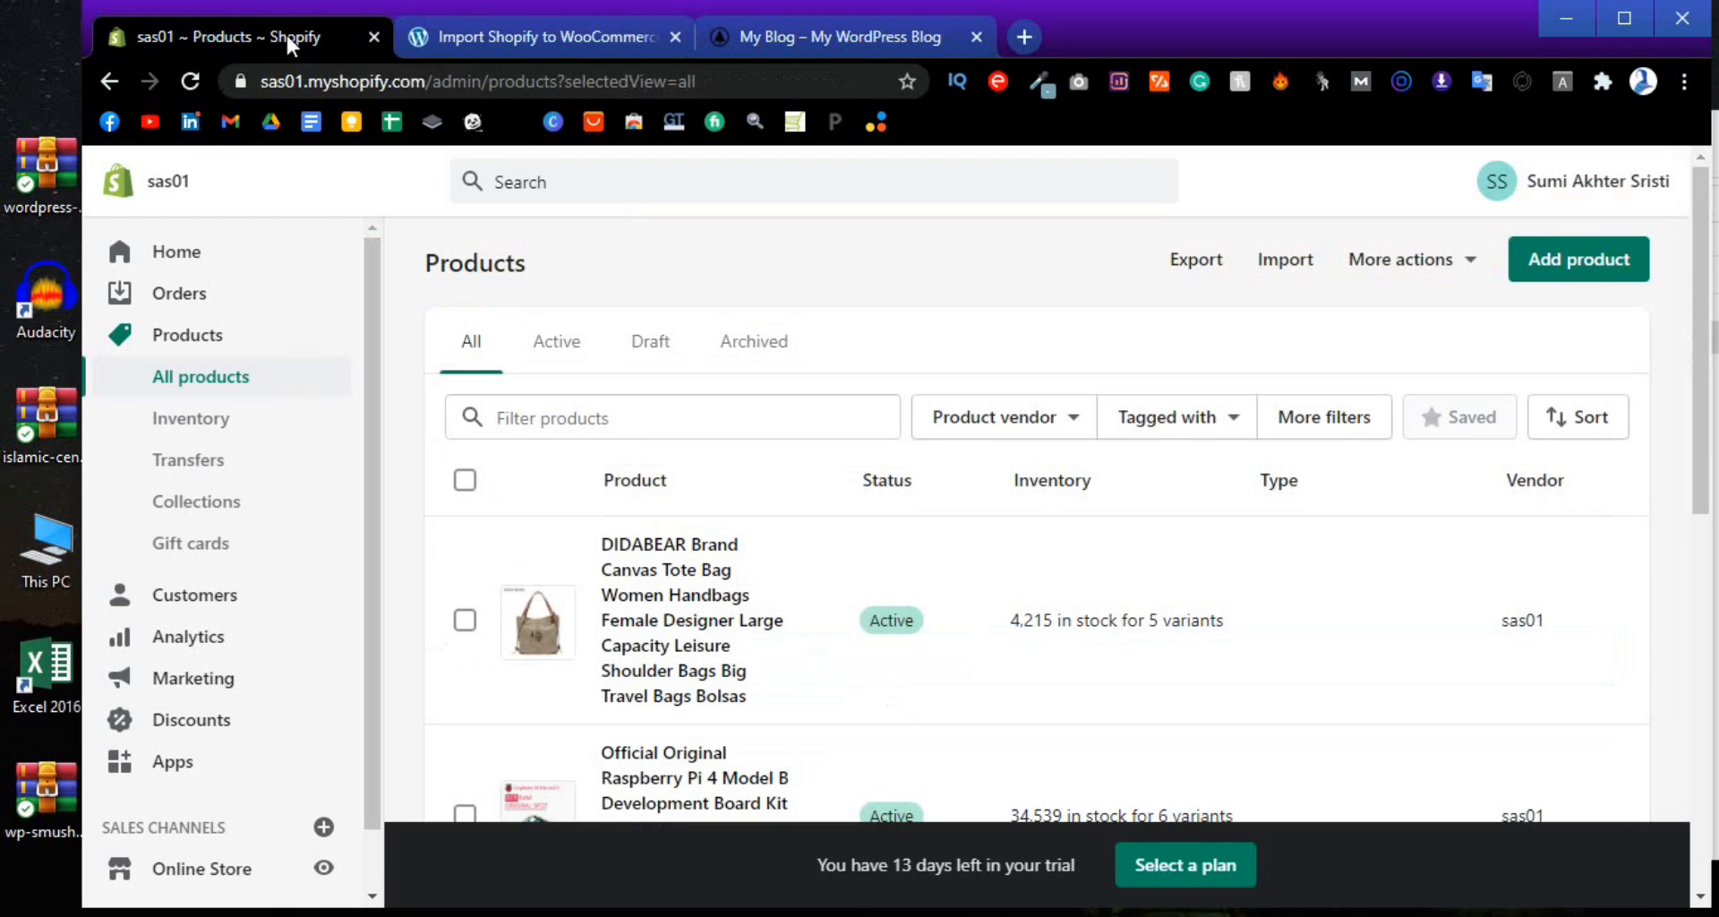
left_click(428, 82)
left_click(477, 82)
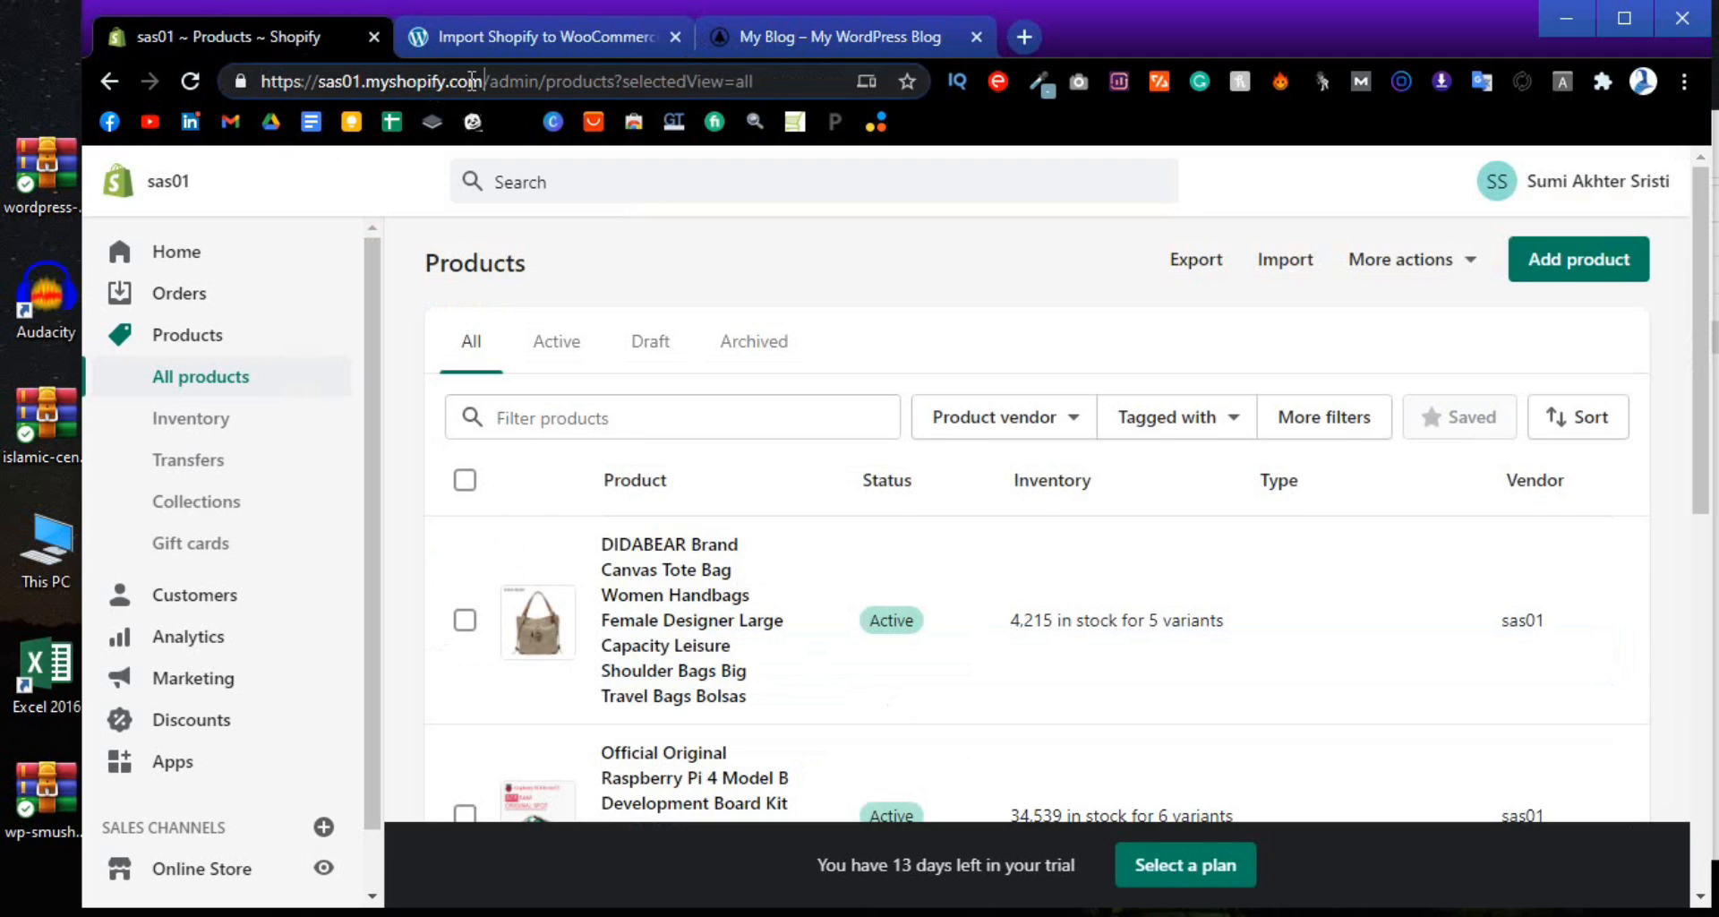
left_click_drag(484, 82, 258, 89)
right_click(290, 88)
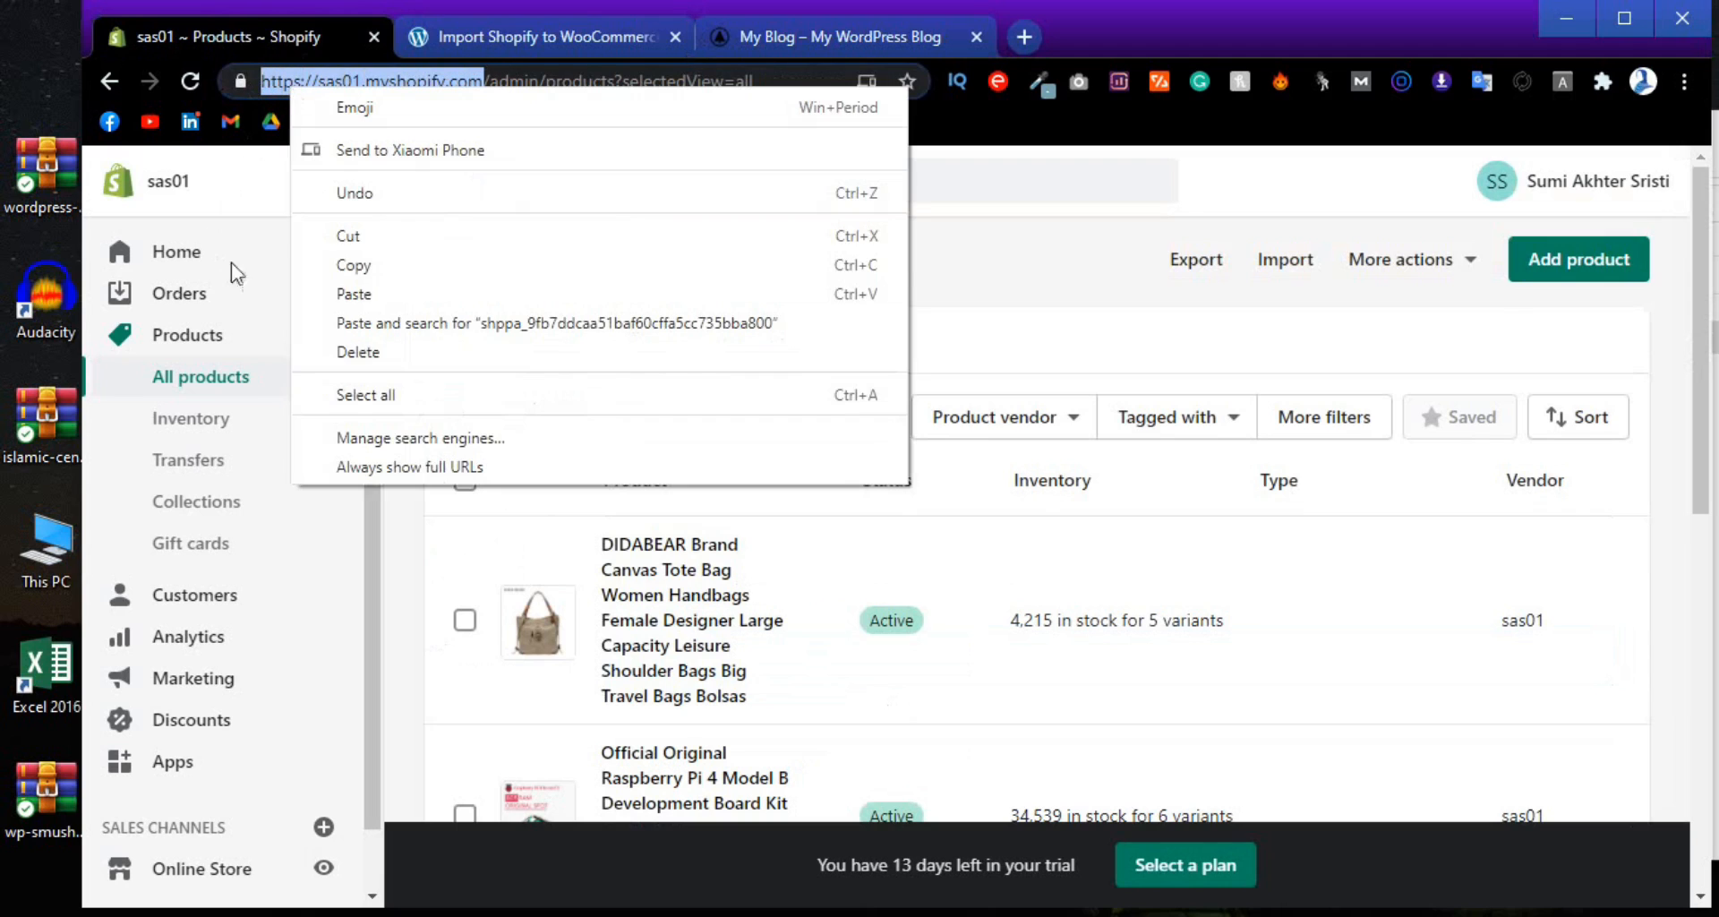
left_click(350, 265)
left_click(483, 28)
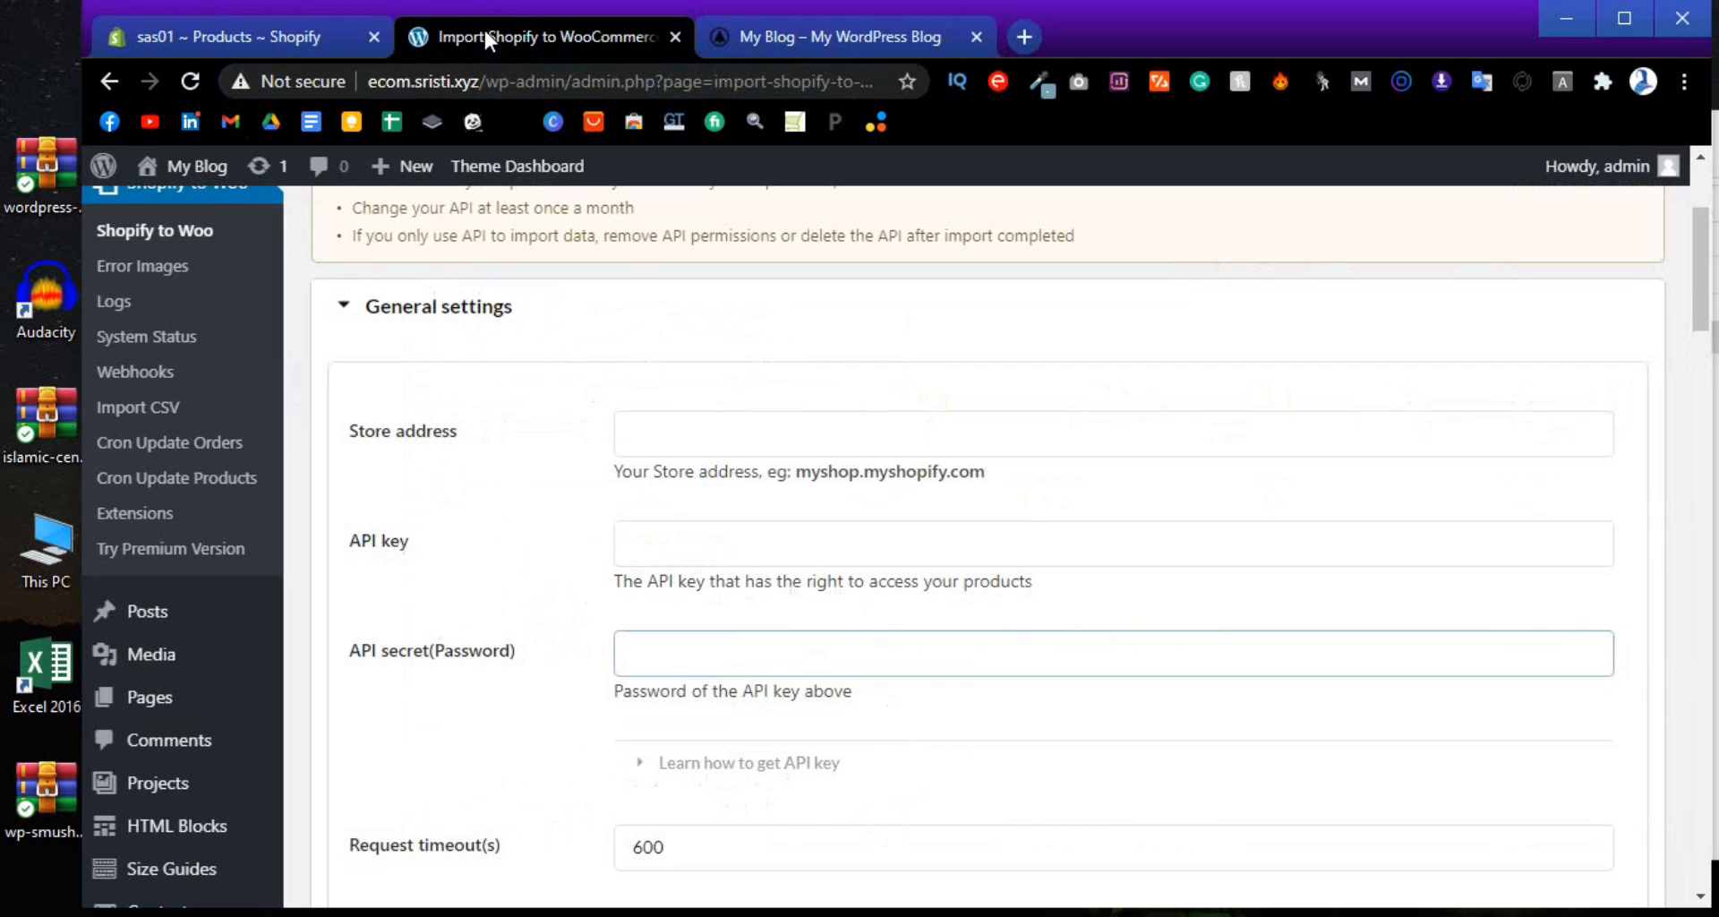
left_click(735, 434)
key("ctrl+v")
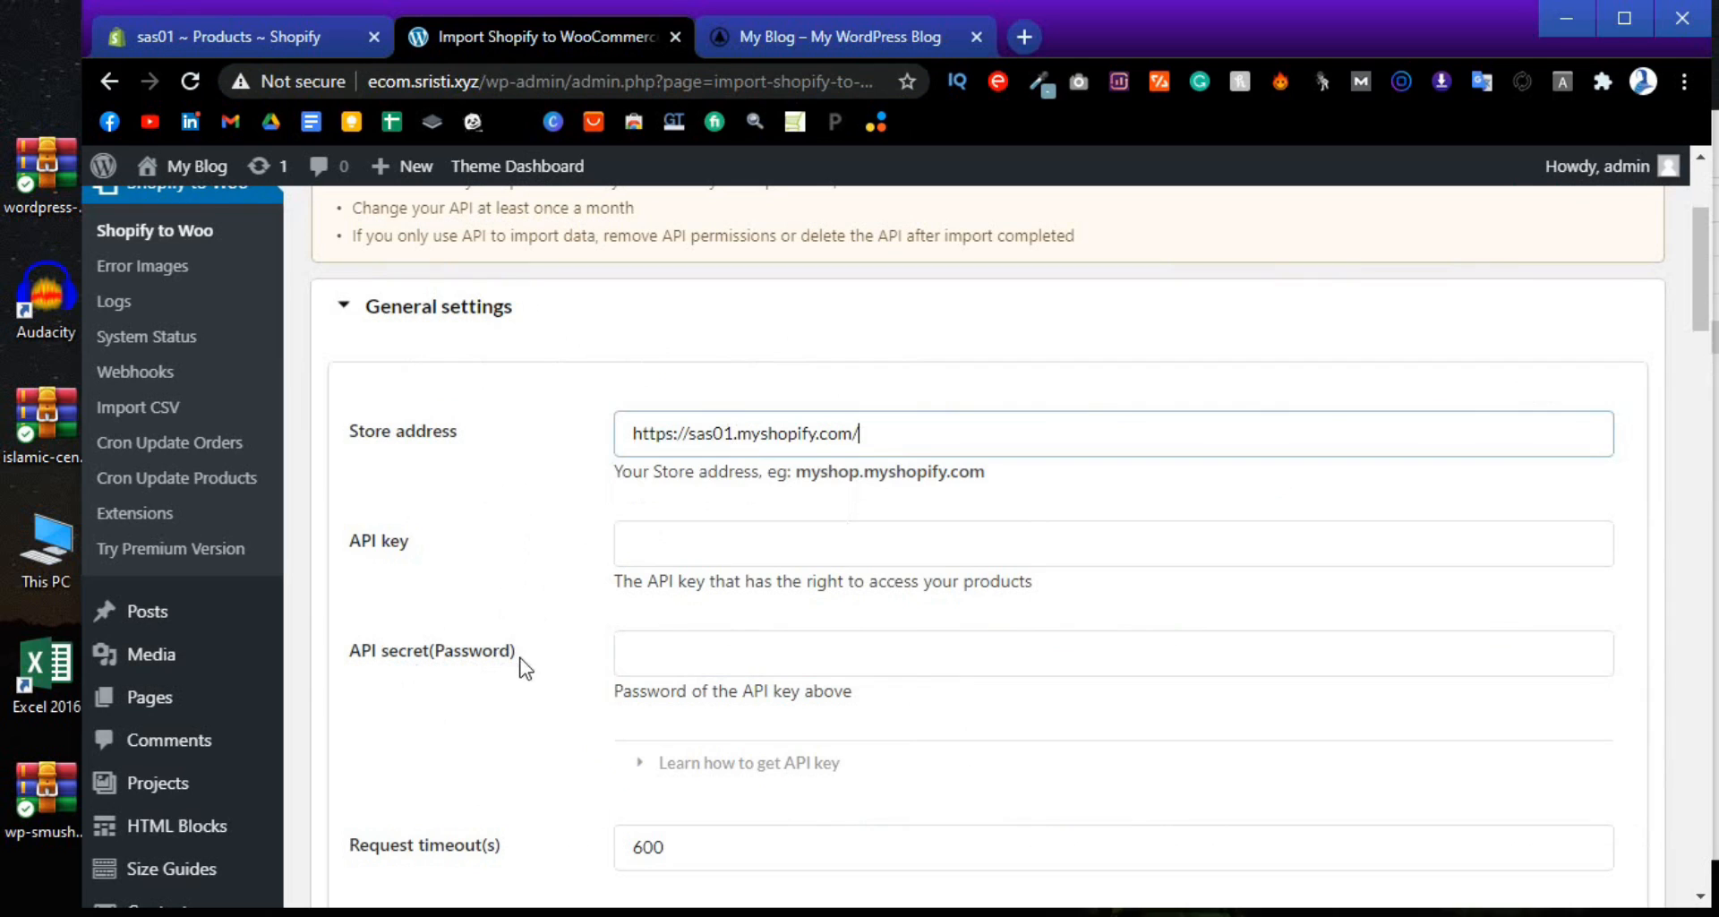
Switch to the Shopify admin, open the private apps management page and start creating a private app
left_click(303, 42)
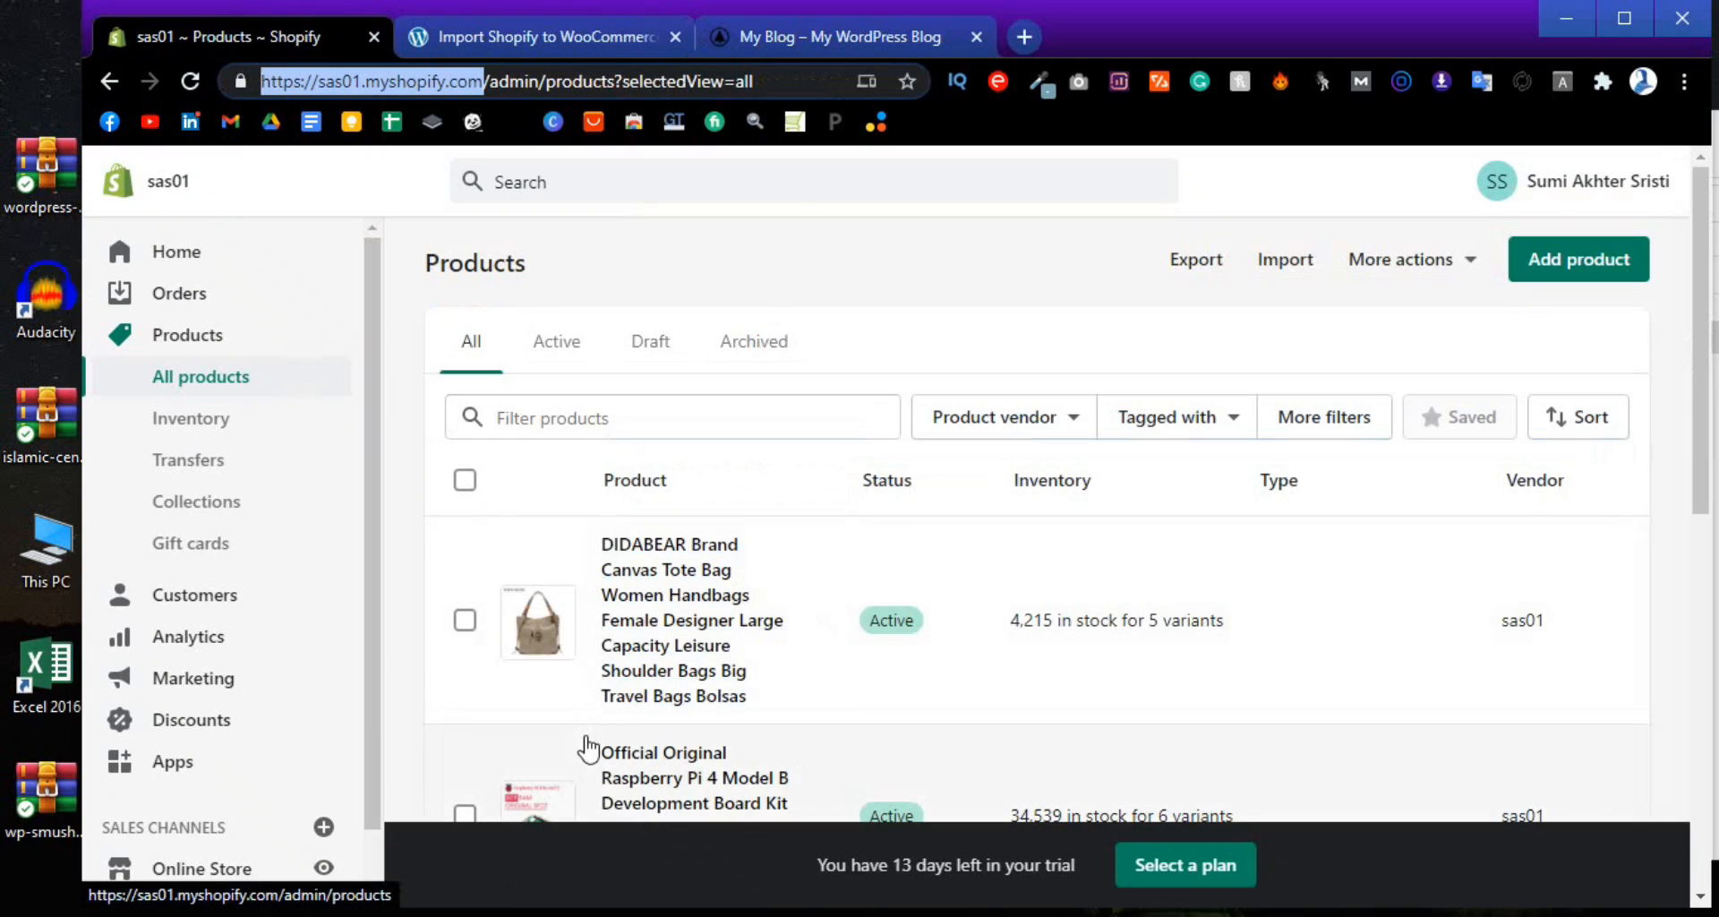
left_click(183, 766)
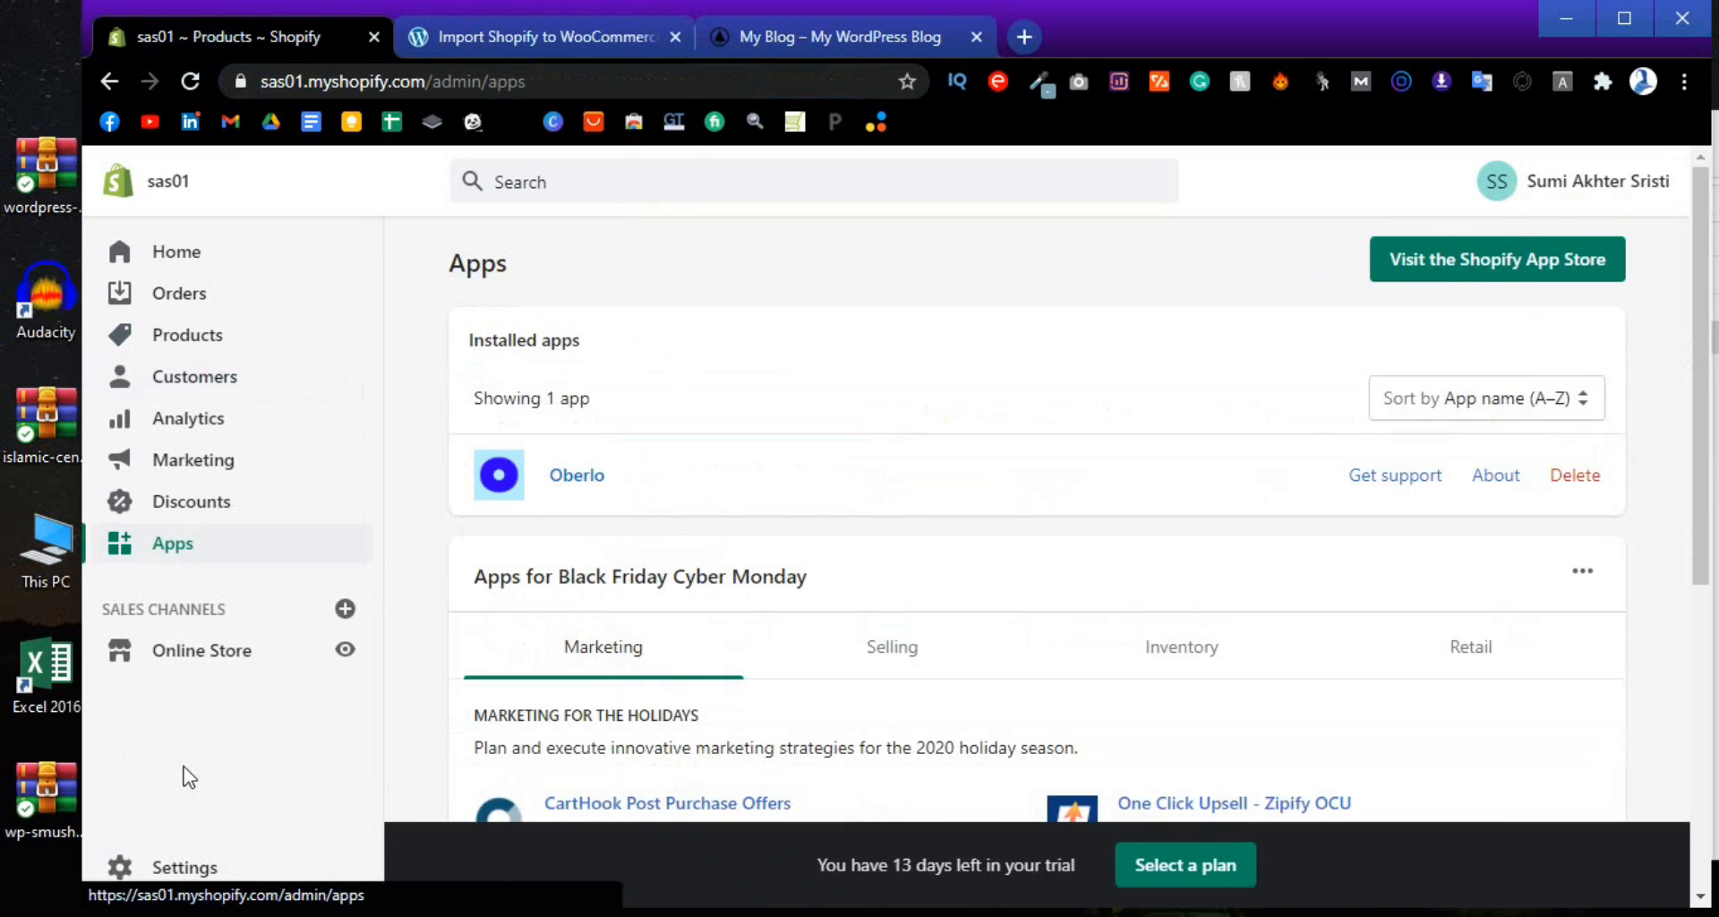
scroll(944, 733, "down", 6)
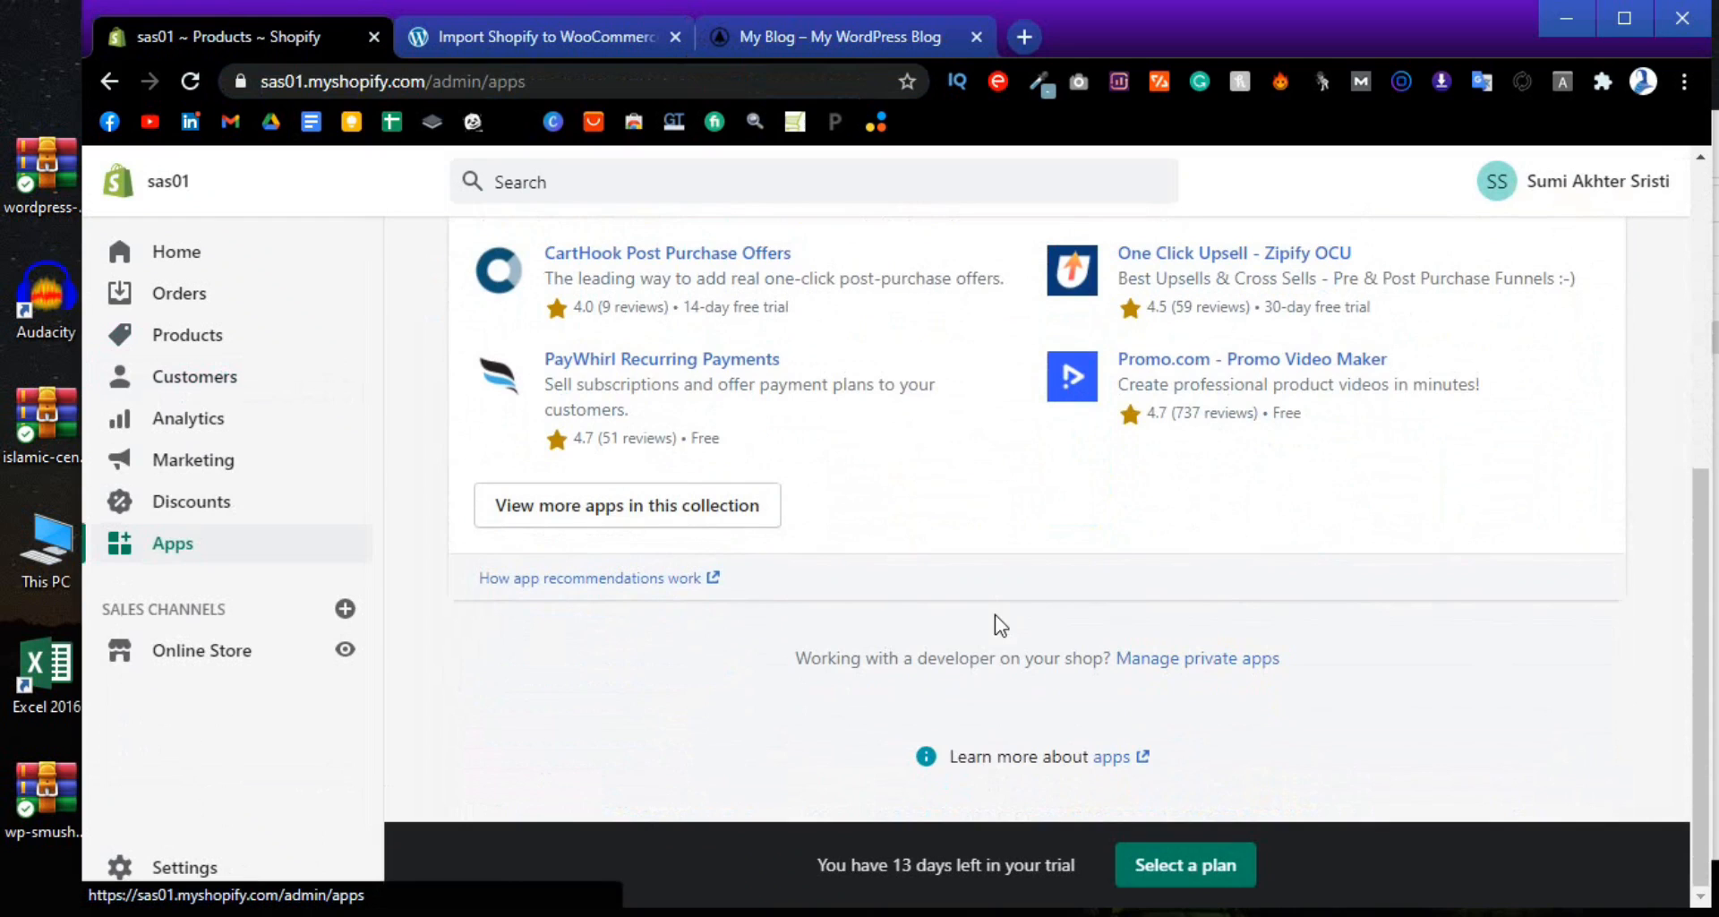
left_click(1215, 669)
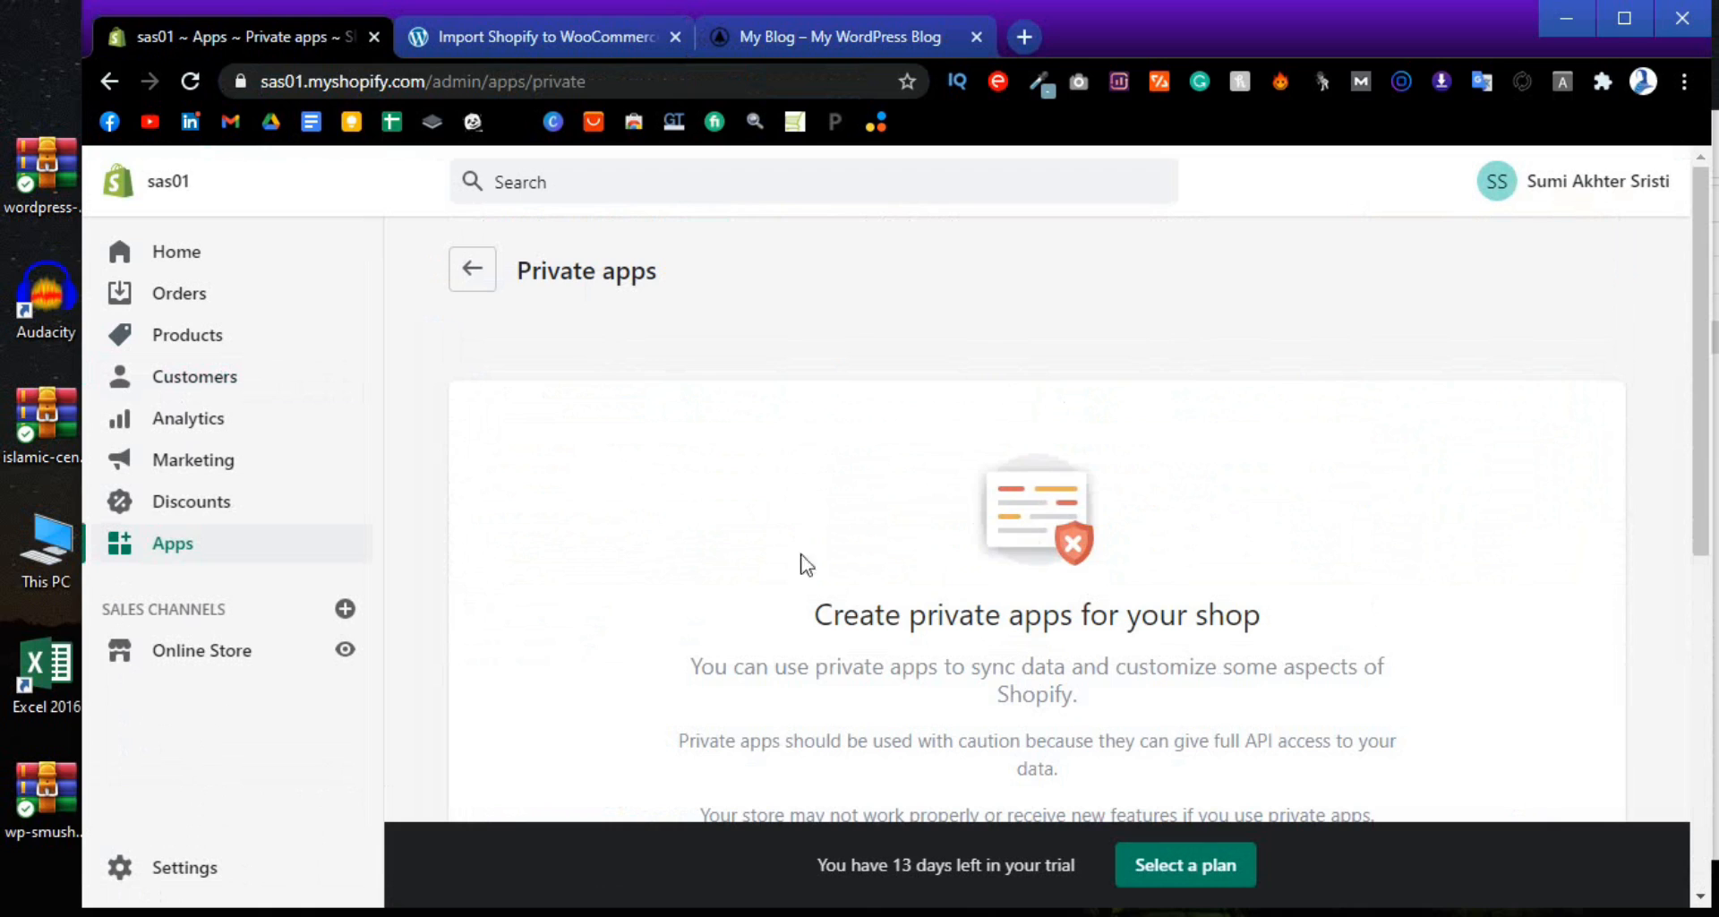
scroll(931, 556, "down", 2)
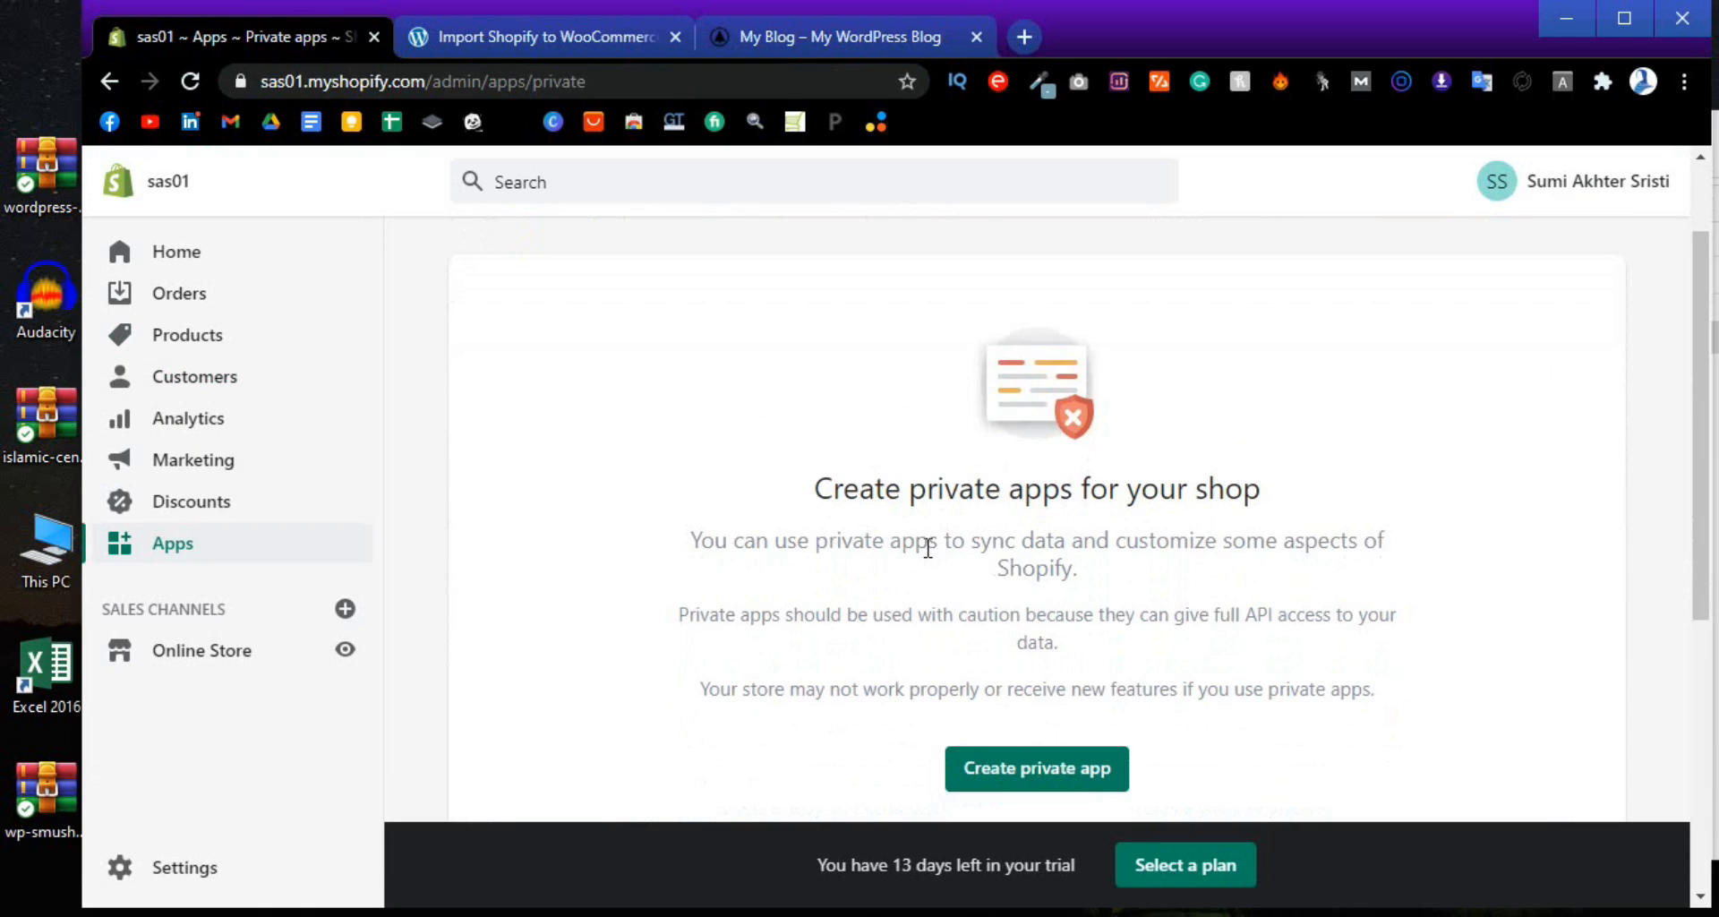
scroll(885, 469, "down", 2)
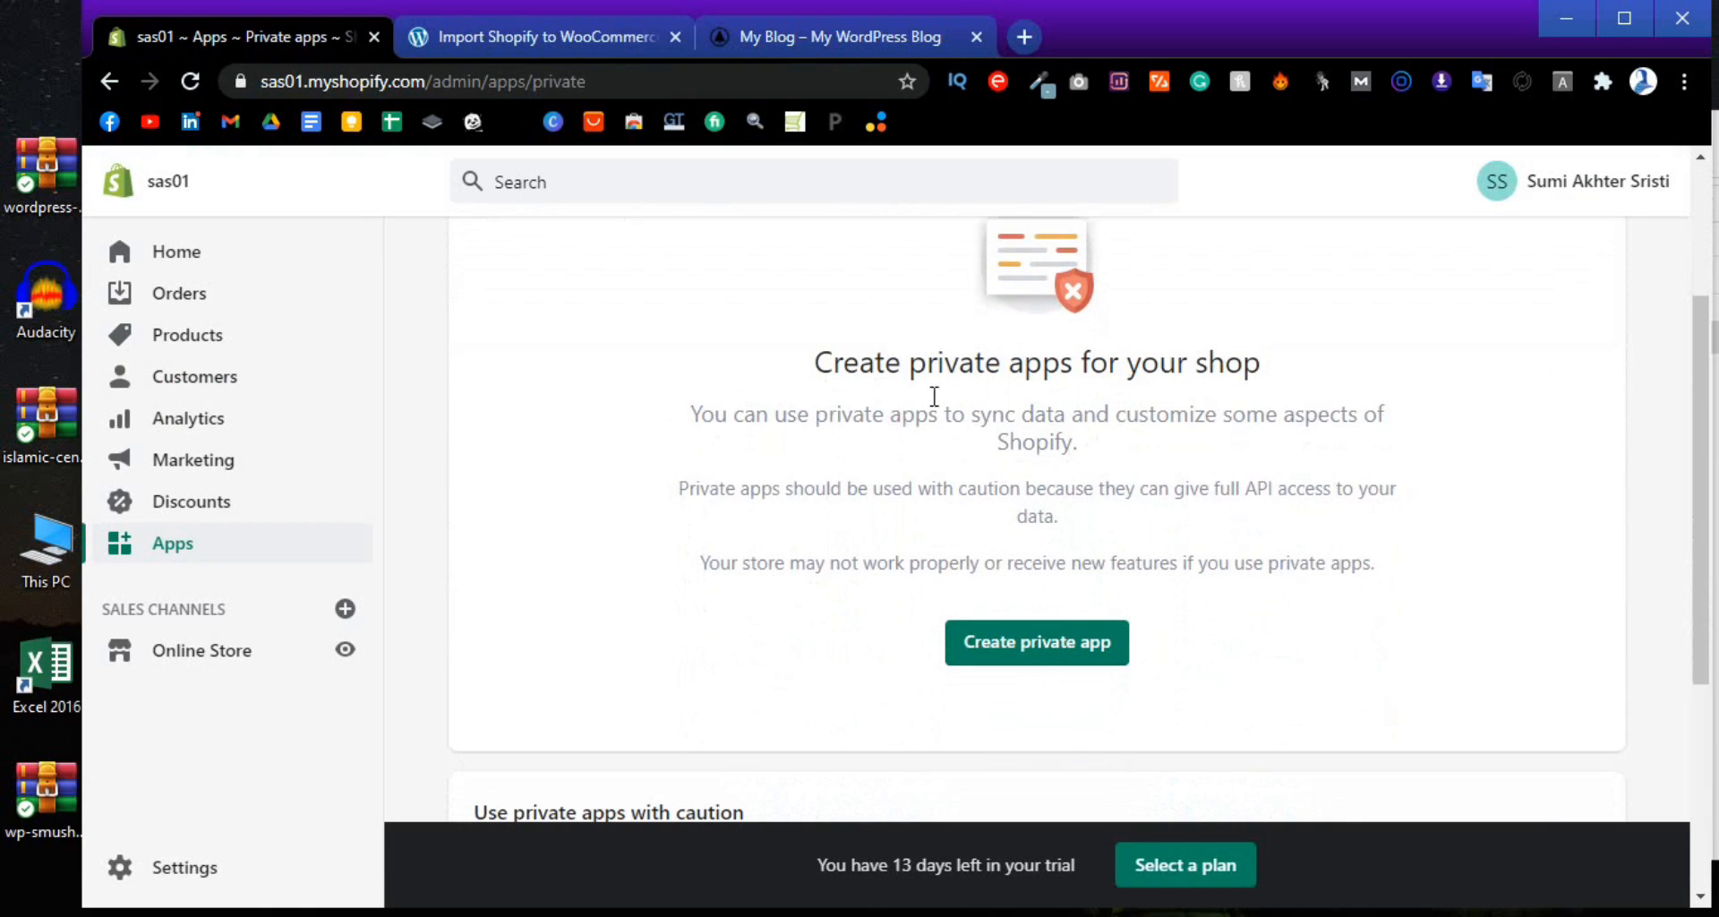
left_click(1035, 643)
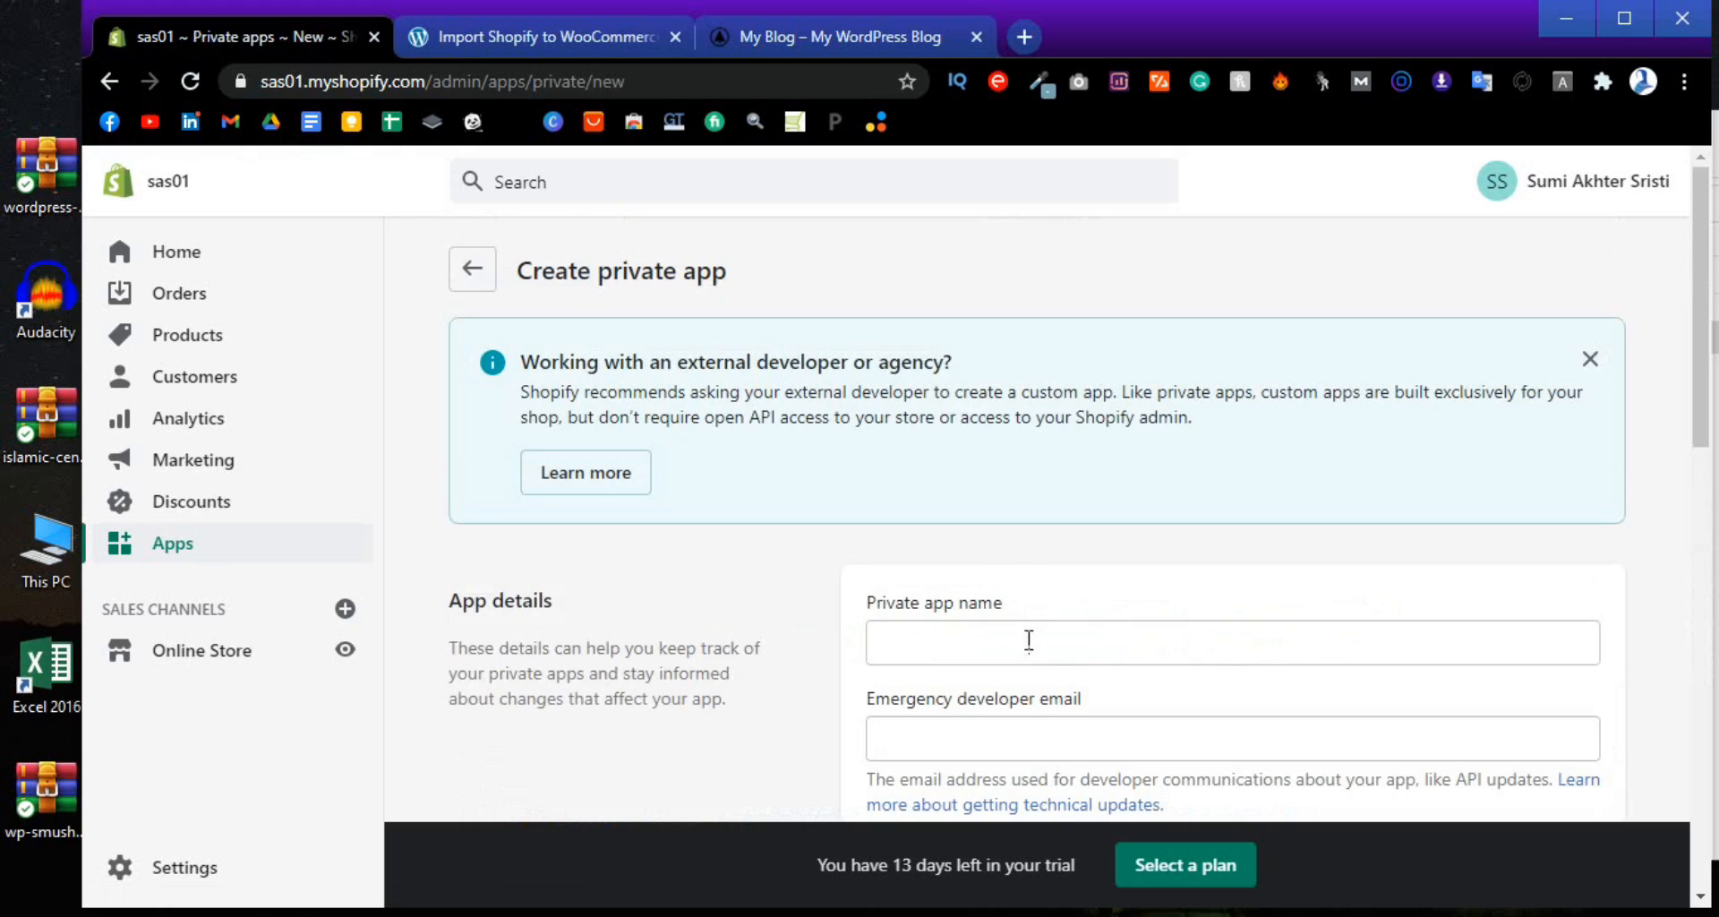
Name the private app sas1 and fill in the emergency developer email
scroll(1029, 639, "down", 2)
left_click(970, 504)
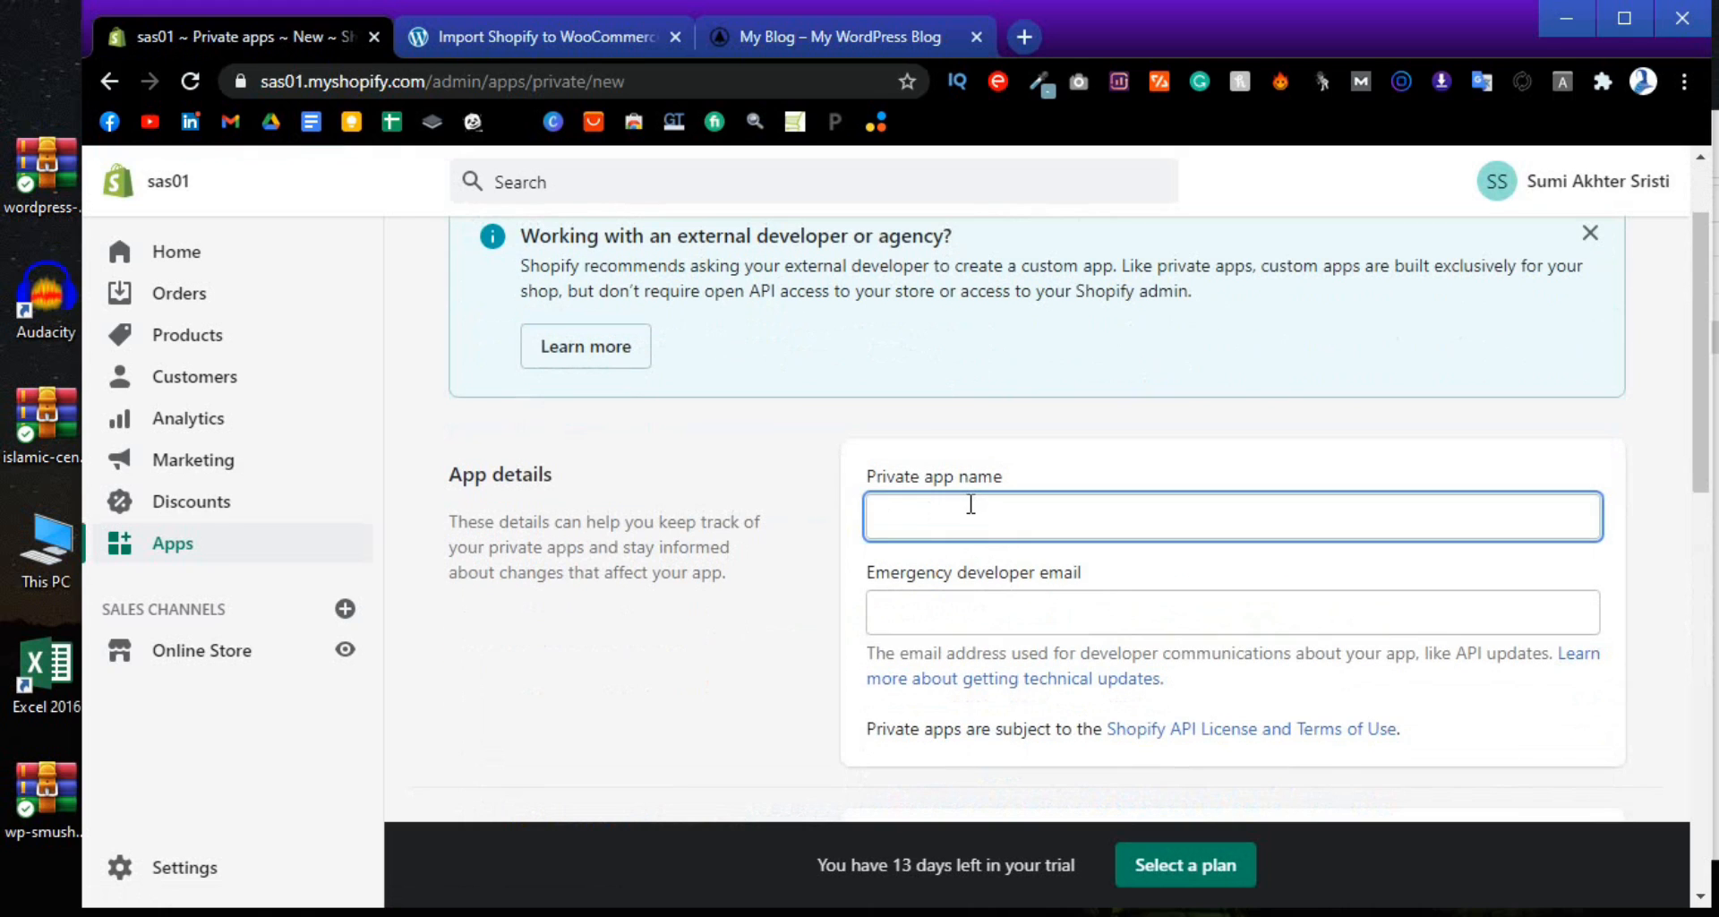
type("sas1")
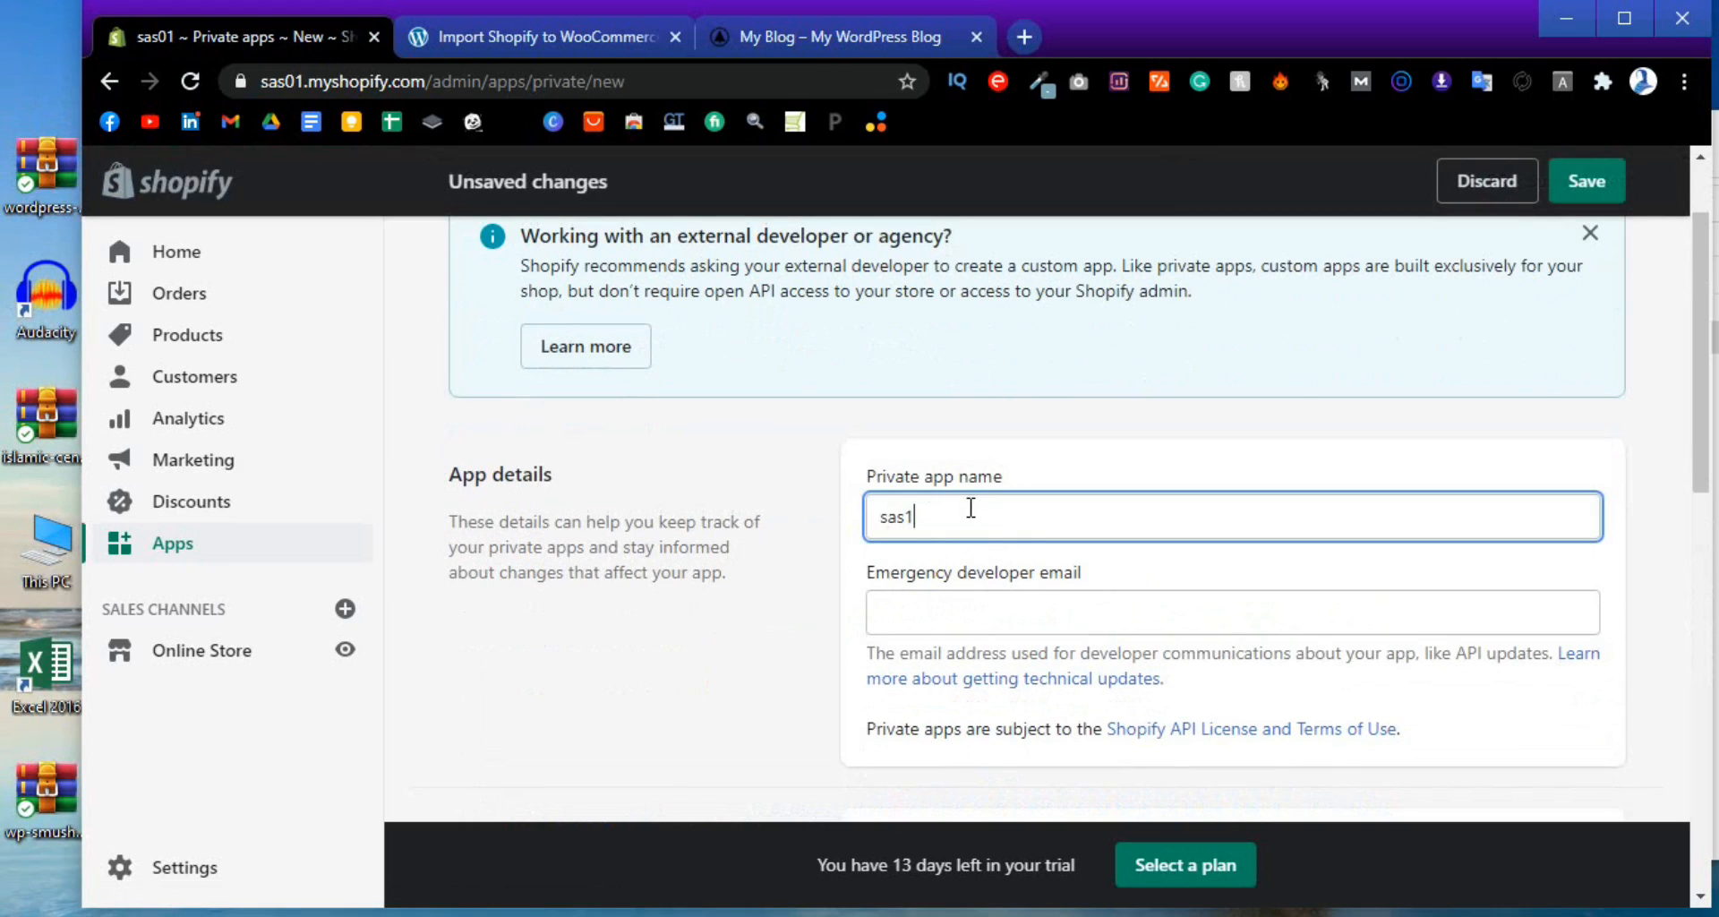
scroll(848, 541, "down", 1)
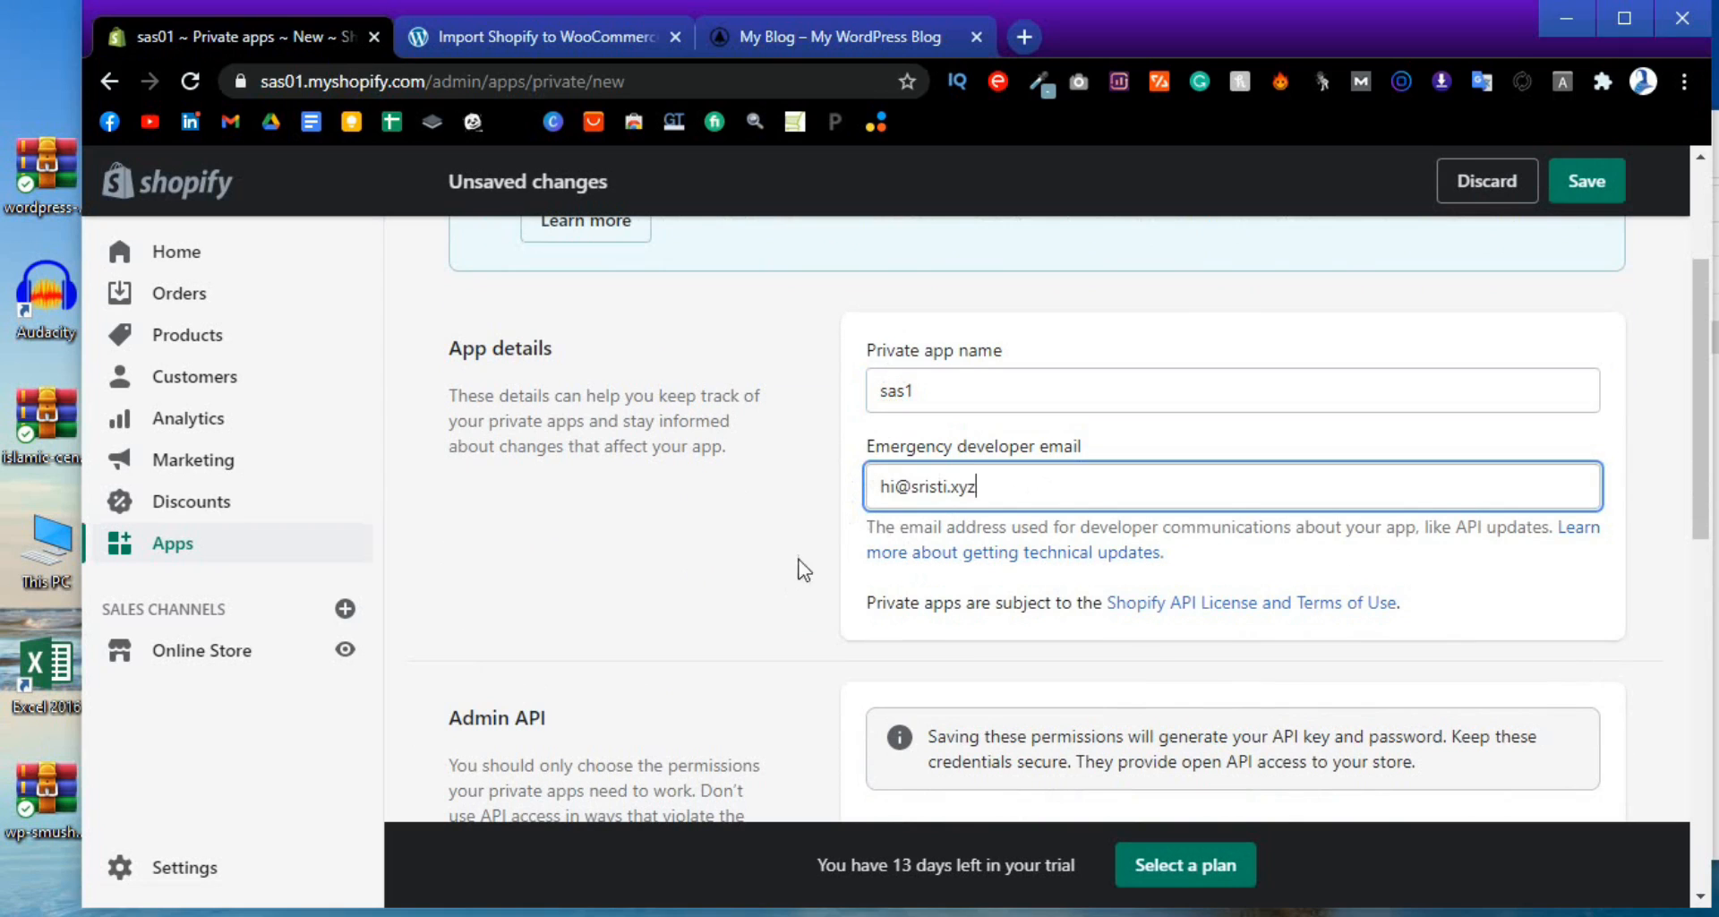
Set the private app's Admin API permission for Products to Read and write
scroll(803, 569, "down", 3)
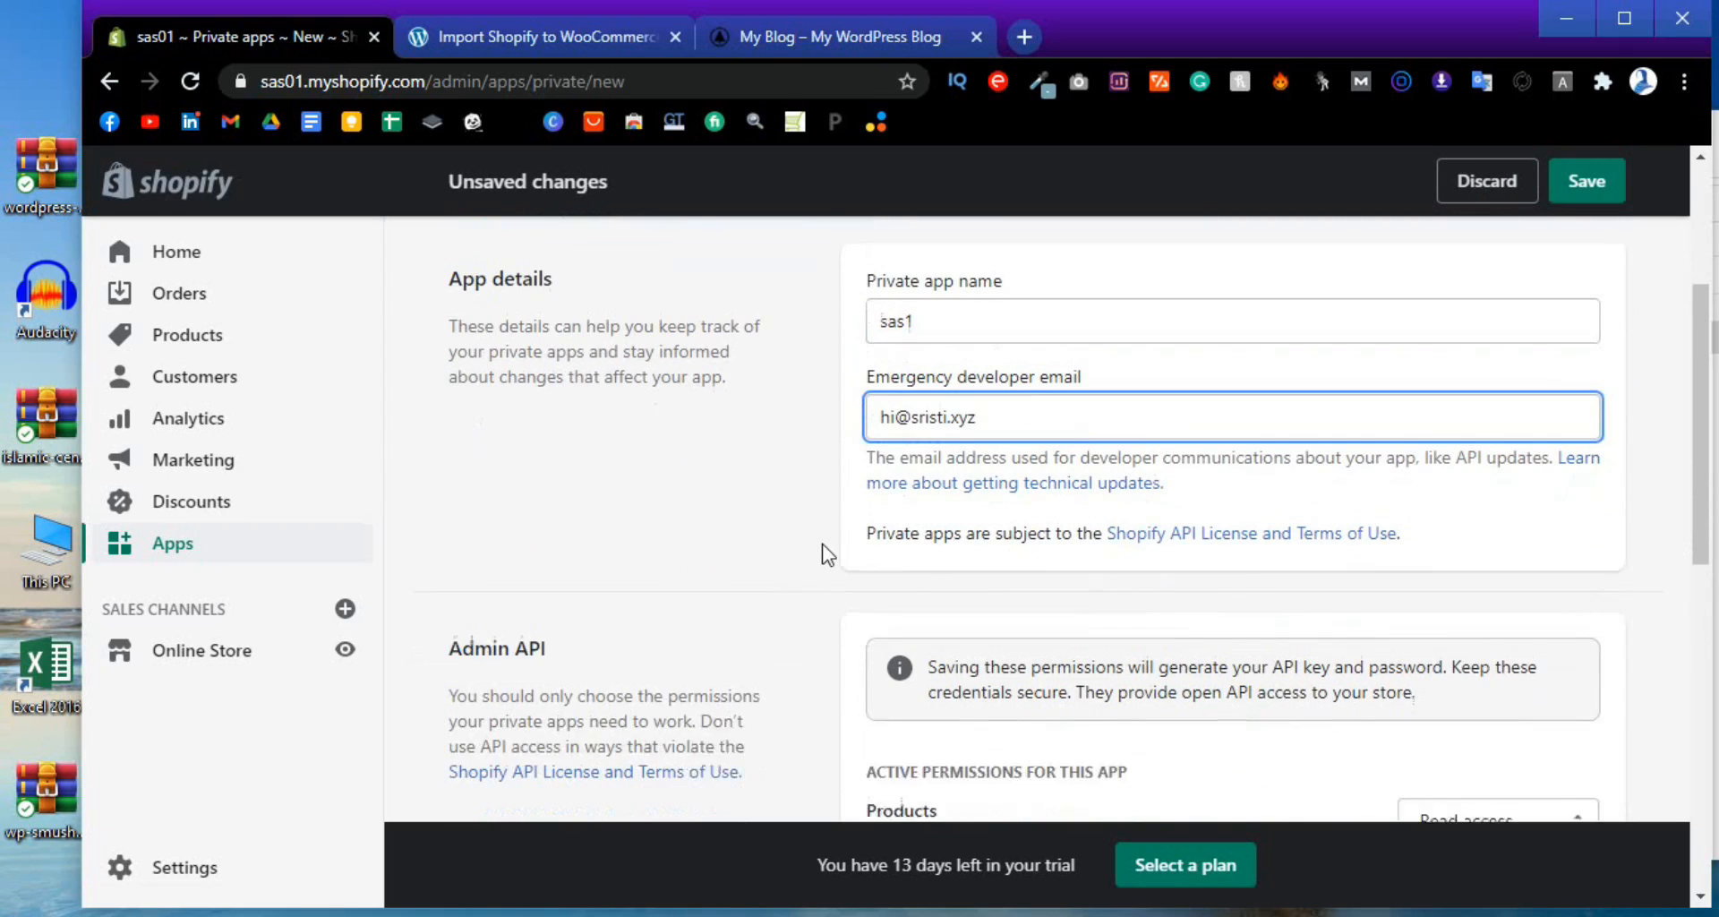
scroll(827, 539, "down", 1)
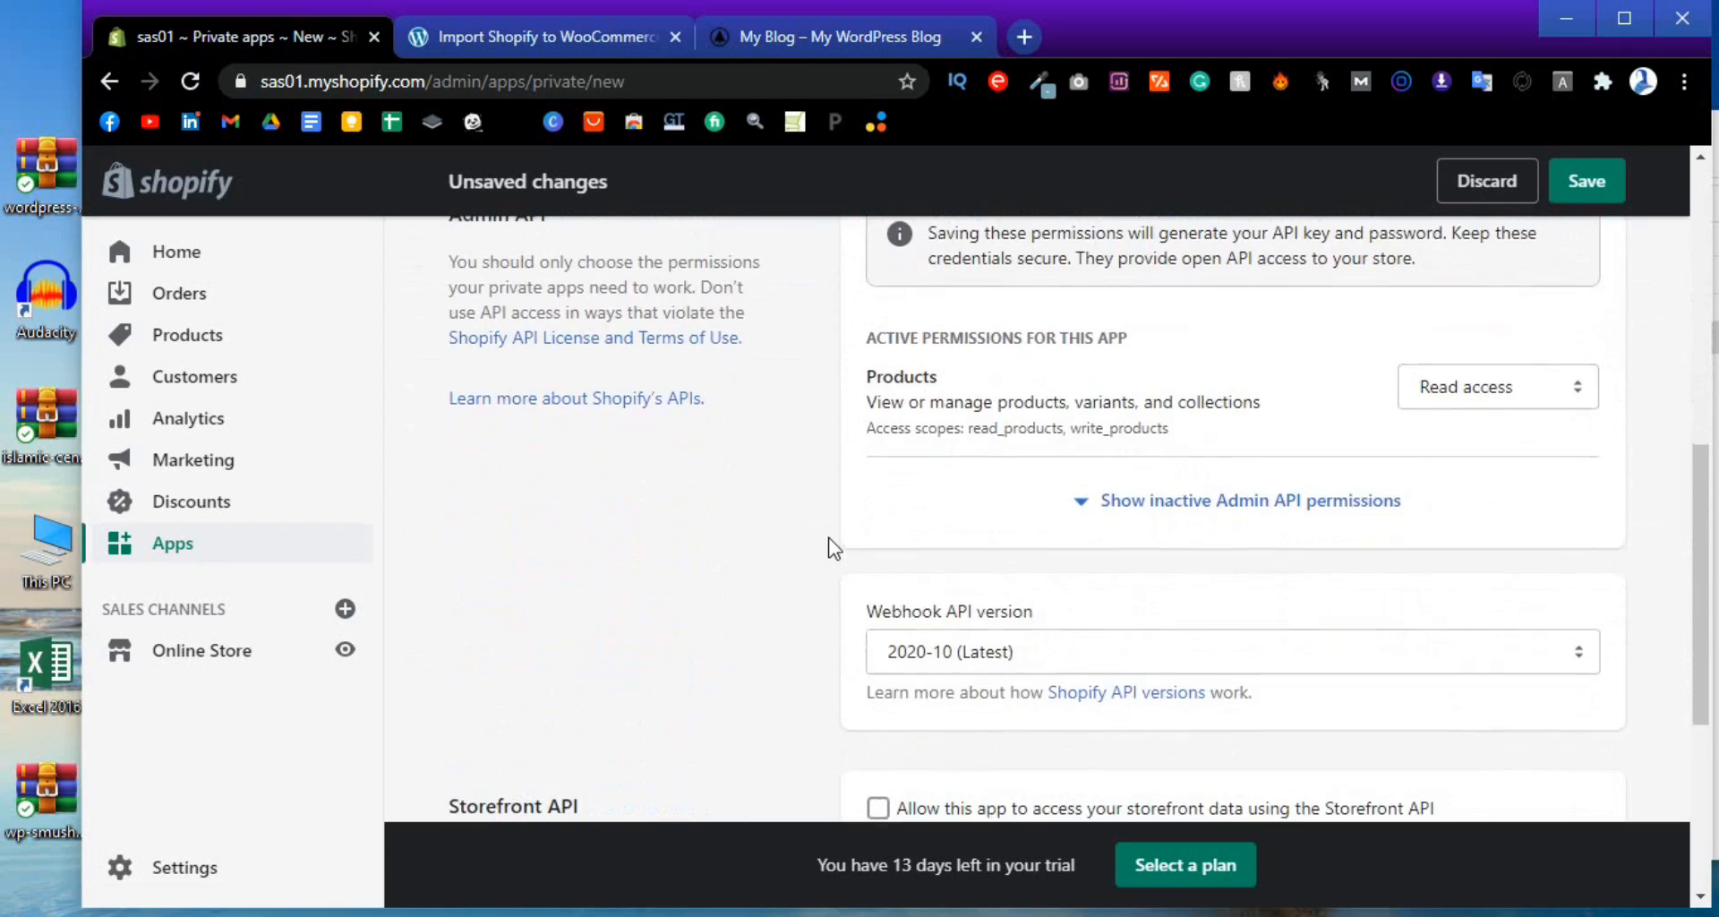
left_click(1459, 387)
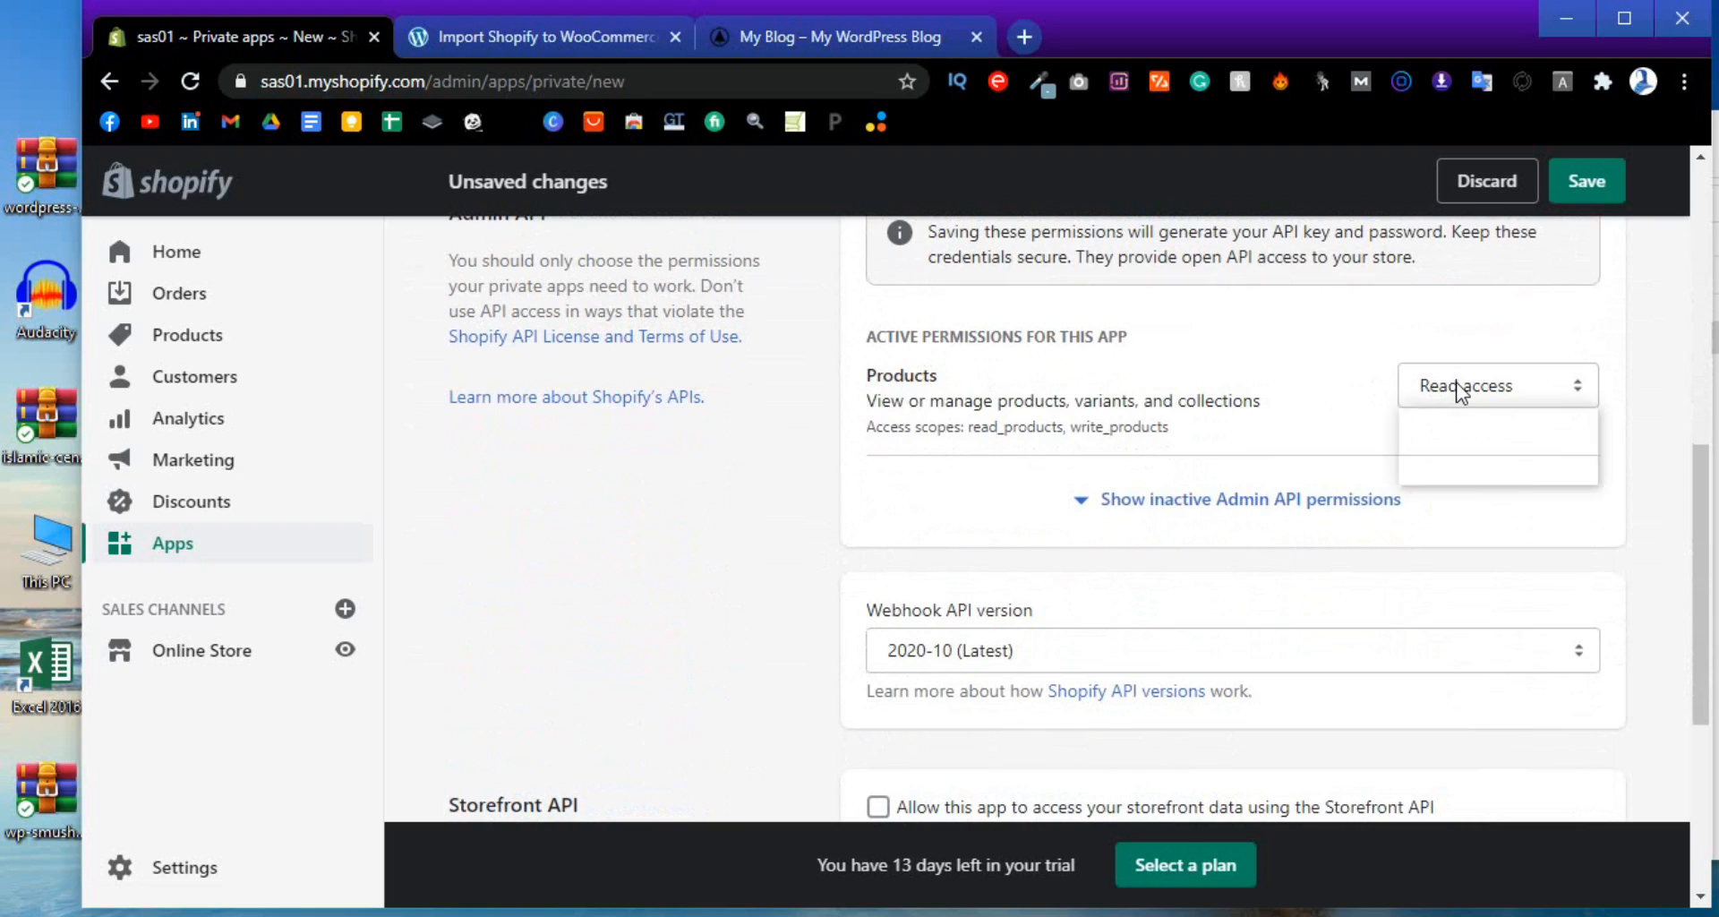
left_click(1471, 473)
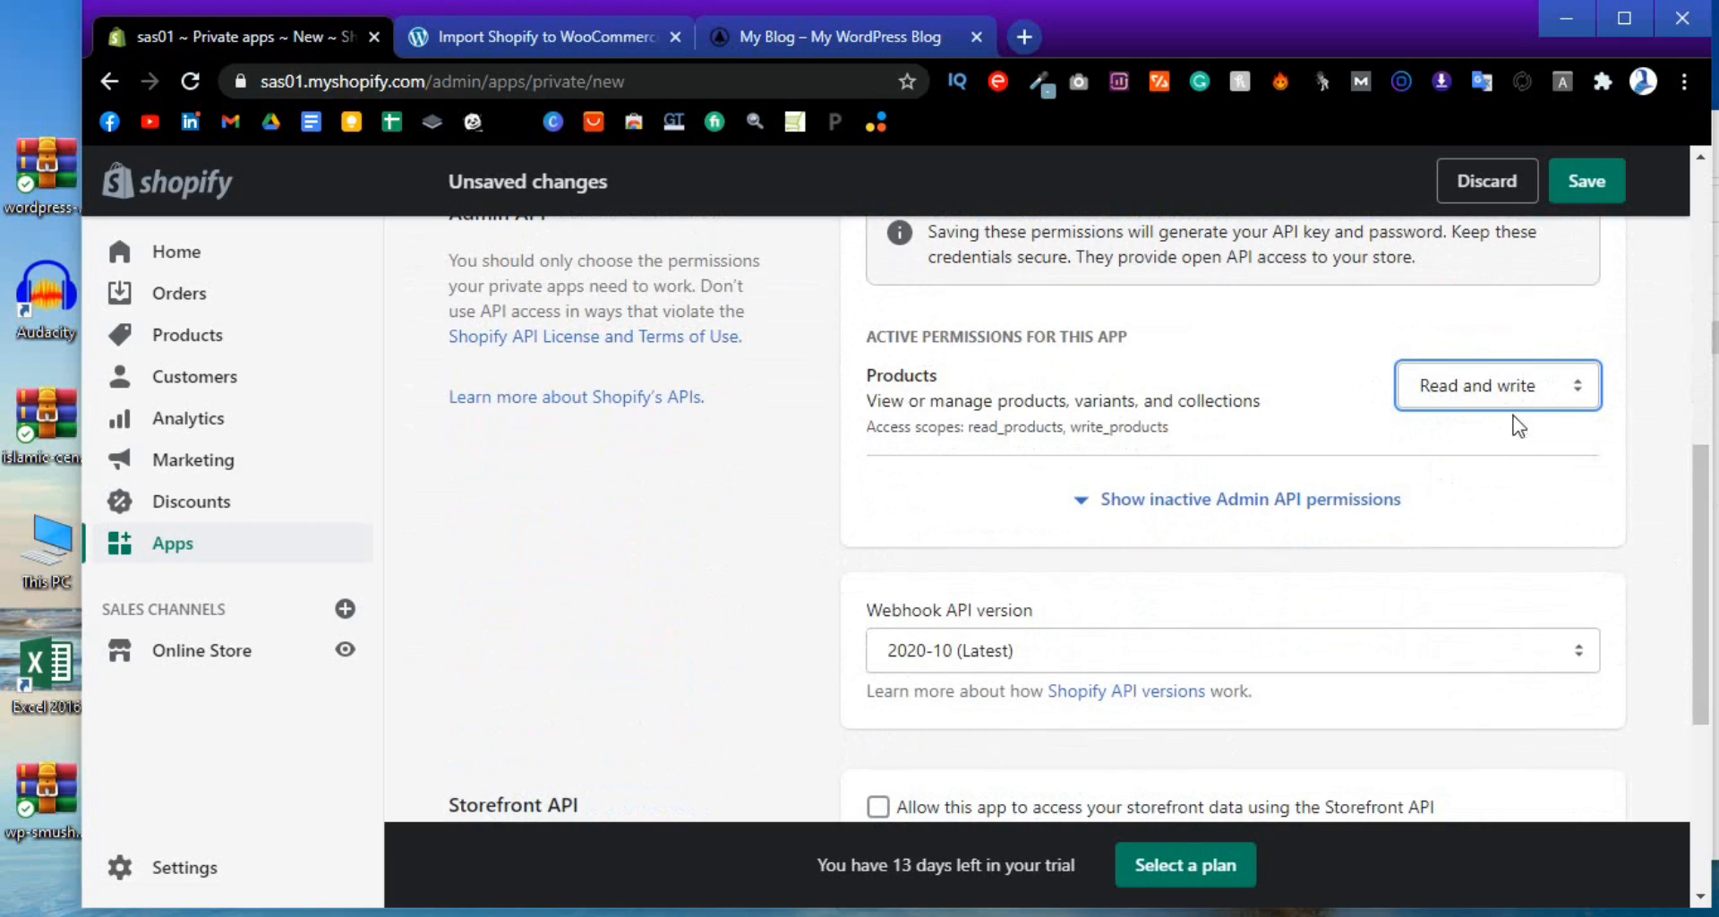
Save the private app with its remaining API settings at their defaults and confirm its creation
scroll(1531, 556, "down", 2)
scroll(1531, 556, "up", 2)
scroll(1521, 577, "down", 3)
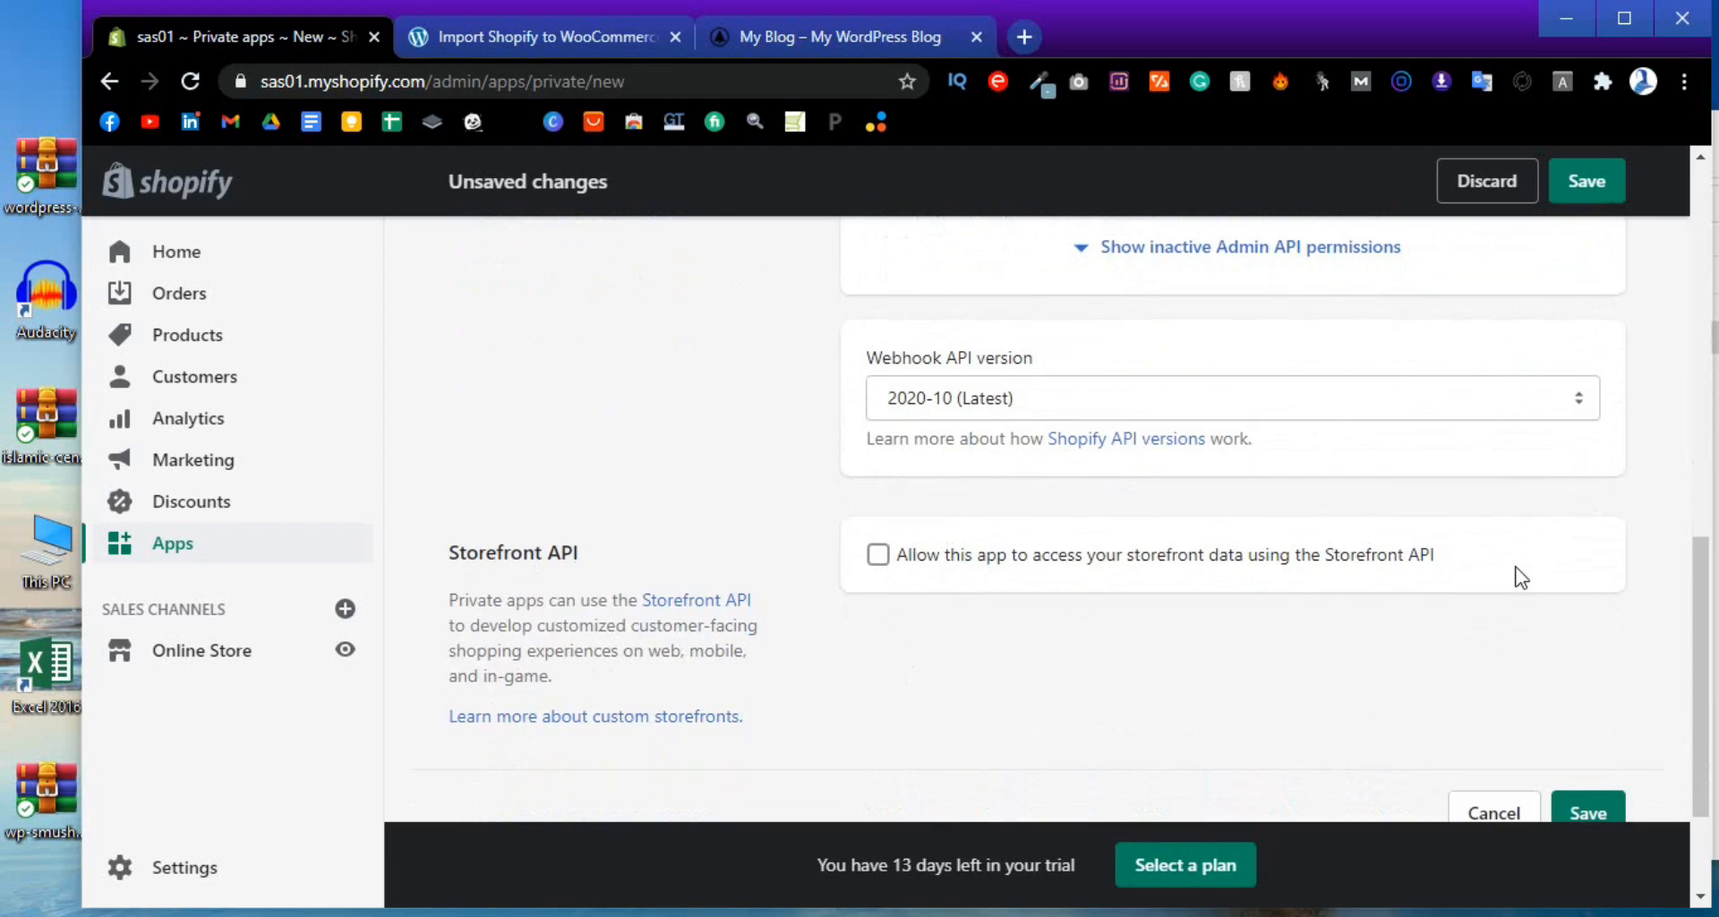
scroll(1520, 578, "down", 2)
left_click(1592, 629)
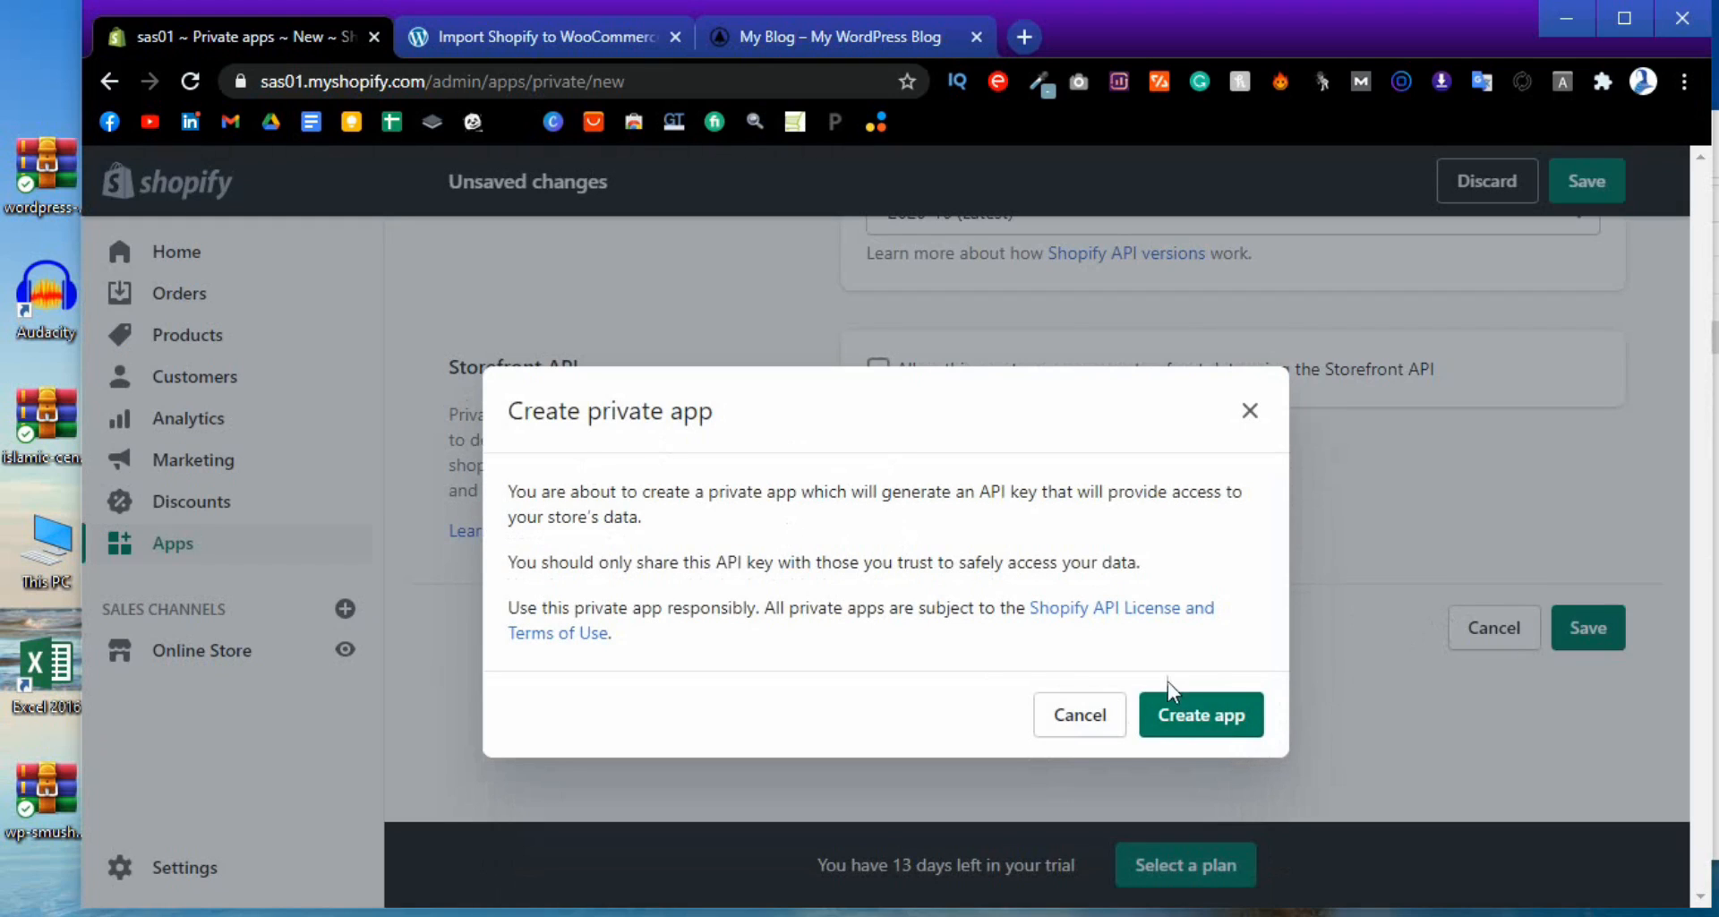
left_click(1198, 725)
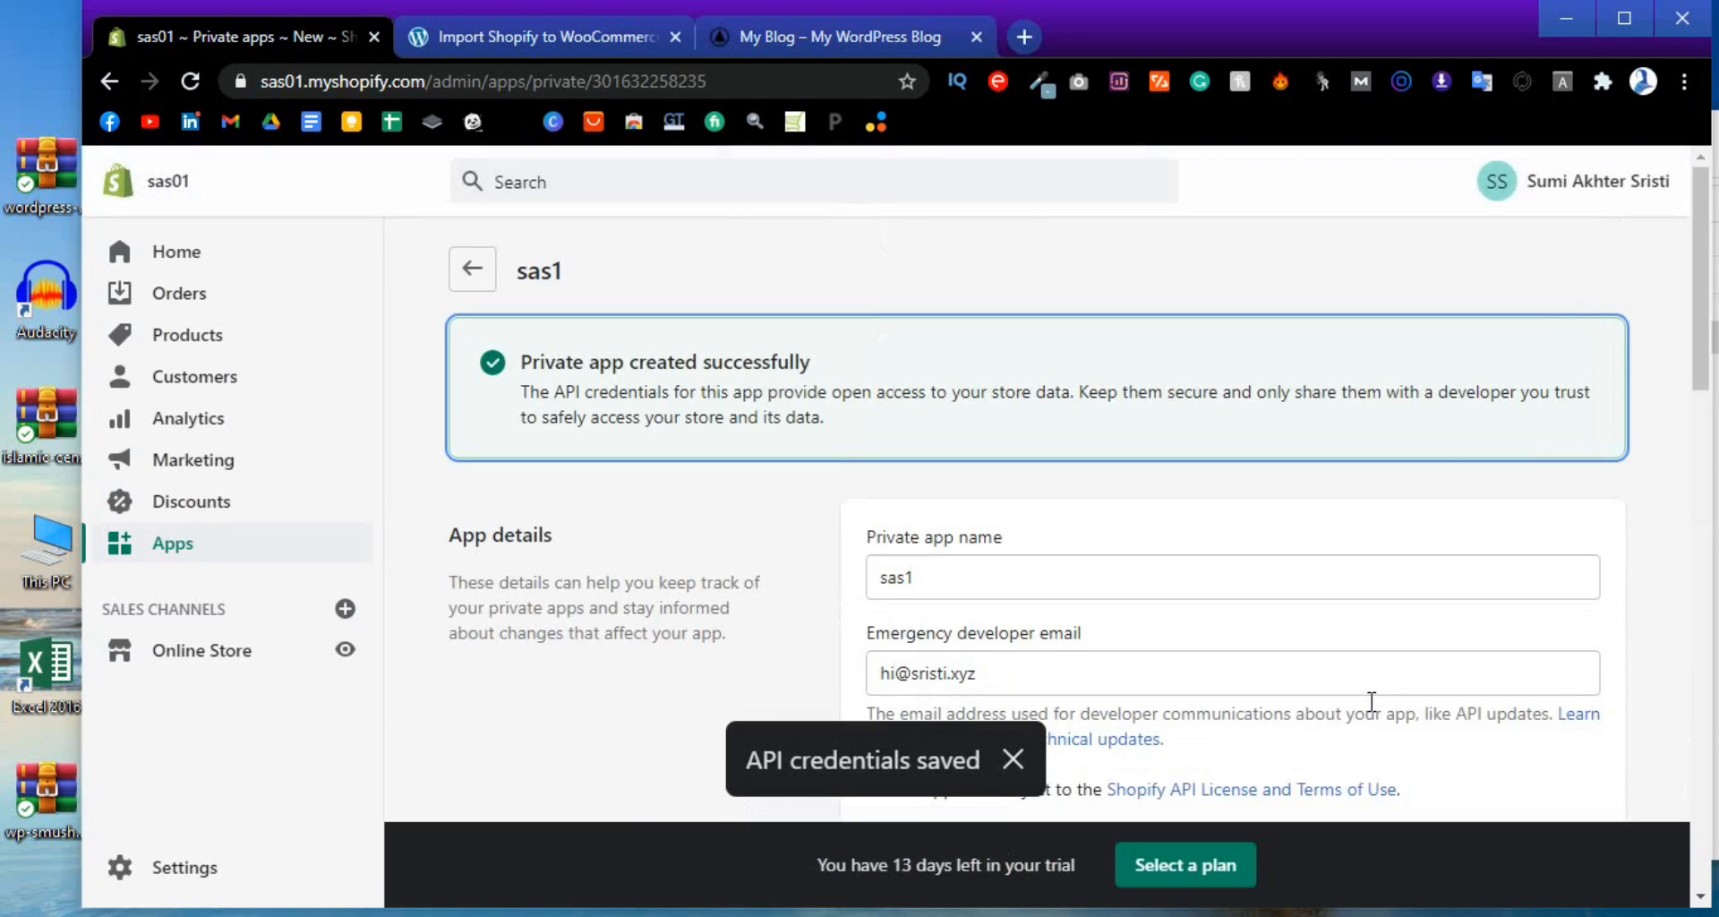
Copy the private app's API key from Shopify and paste it into the API key field of the WordPress import plugin
scroll(1370, 701, "down", 5)
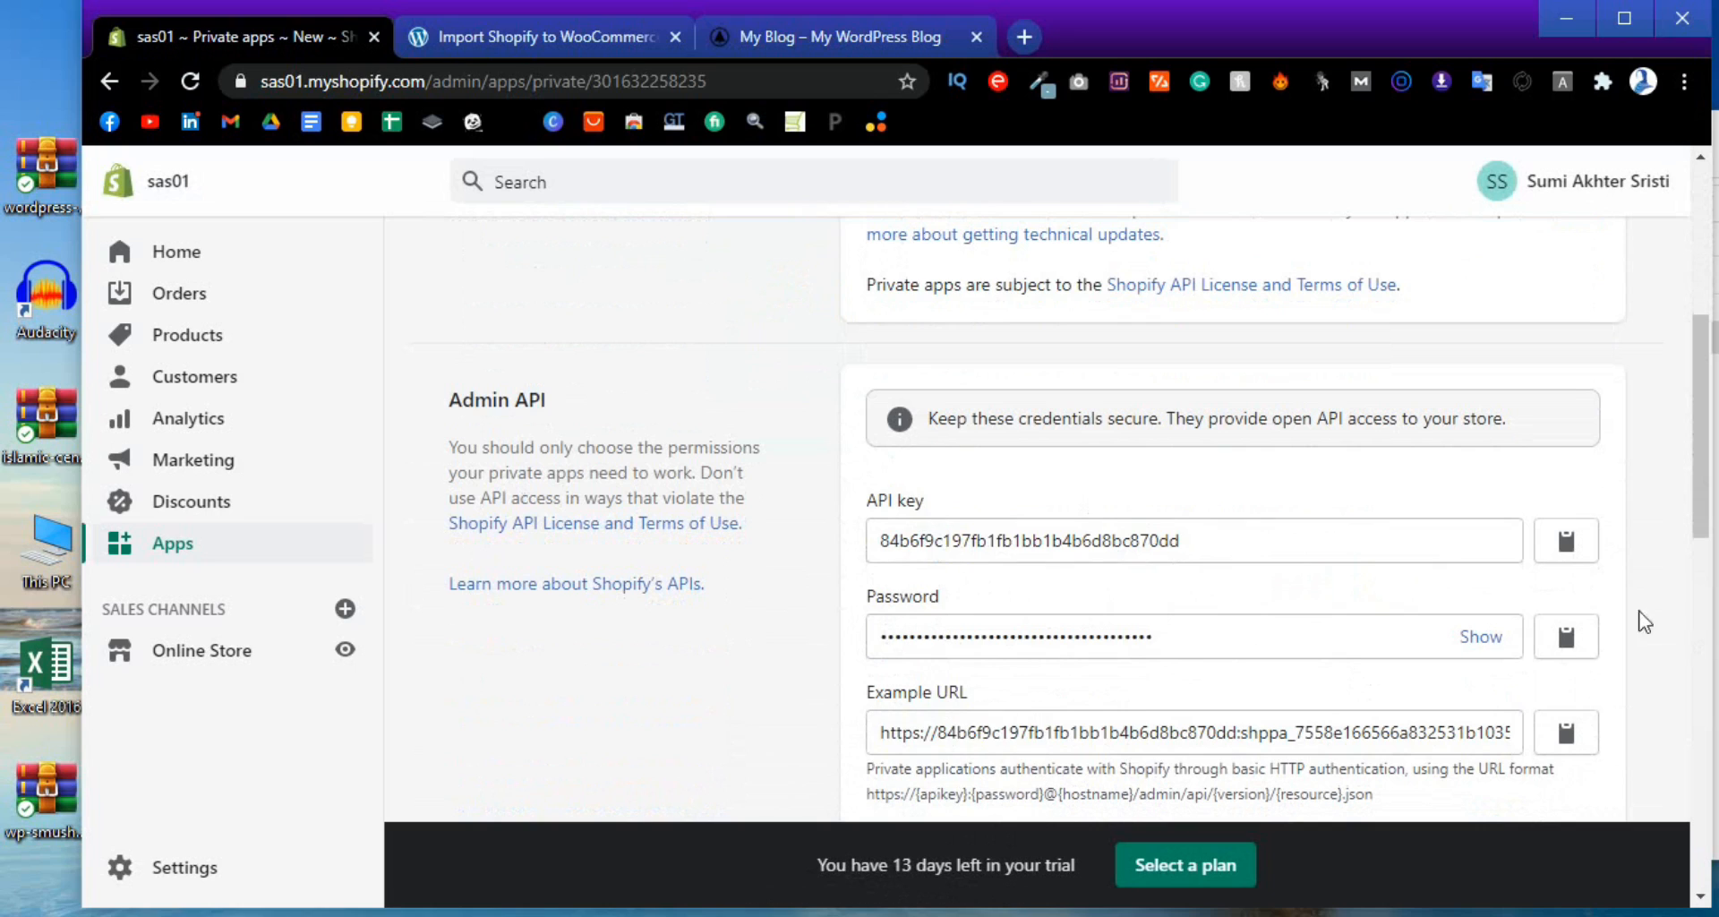
left_click(1565, 546)
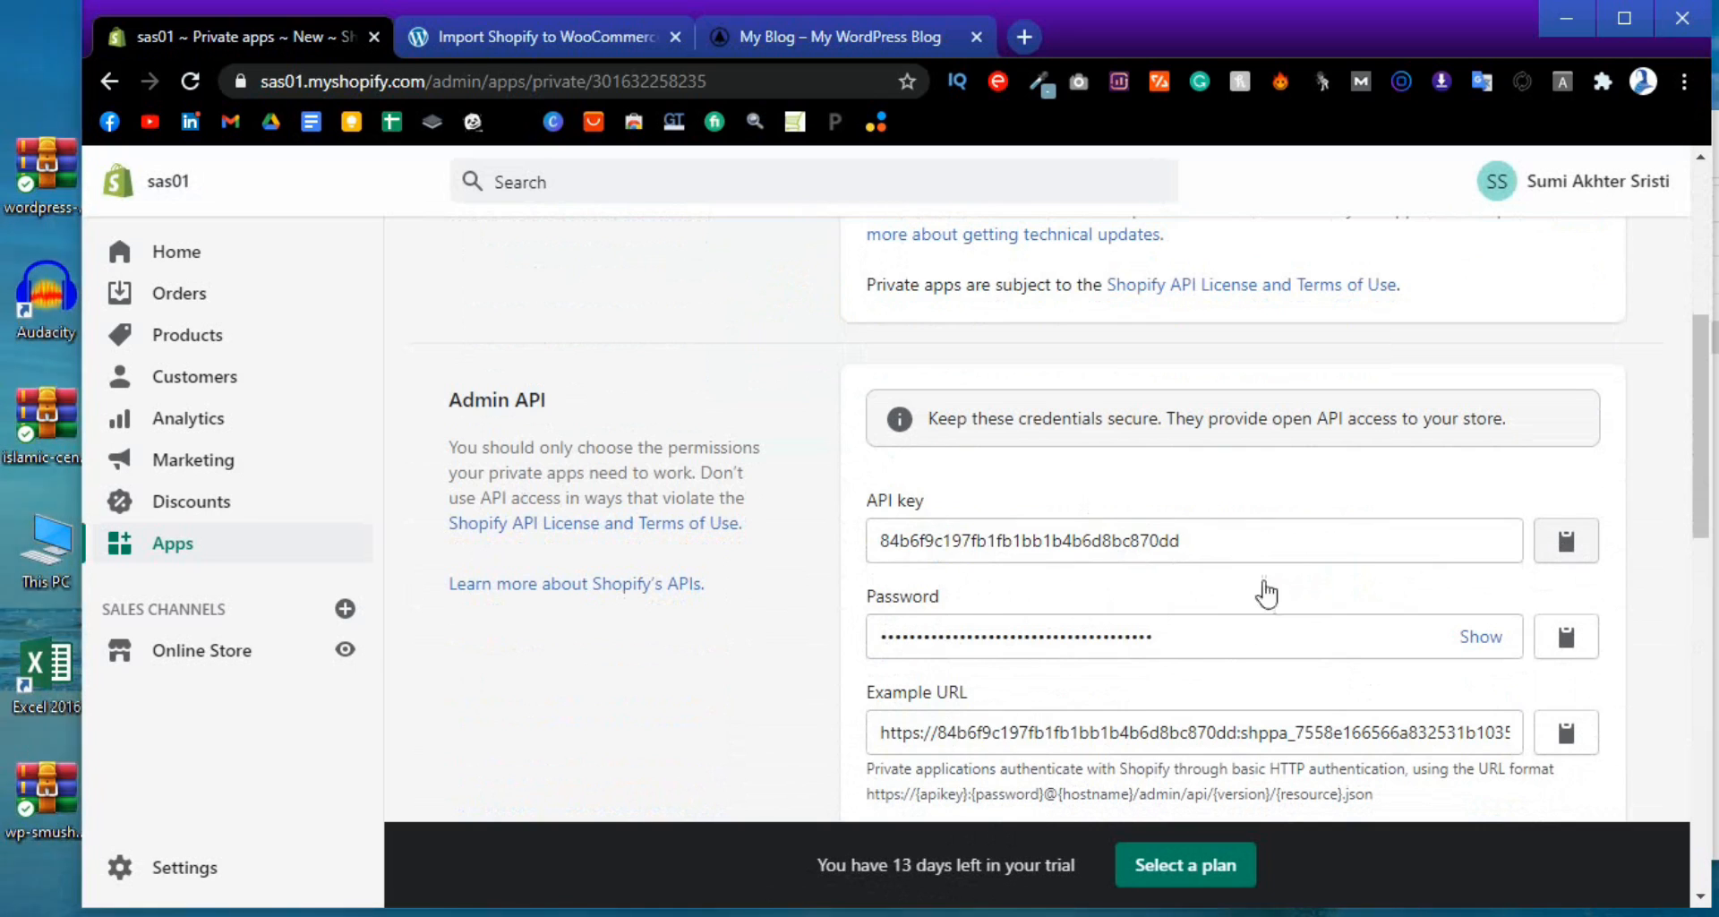
left_click(555, 31)
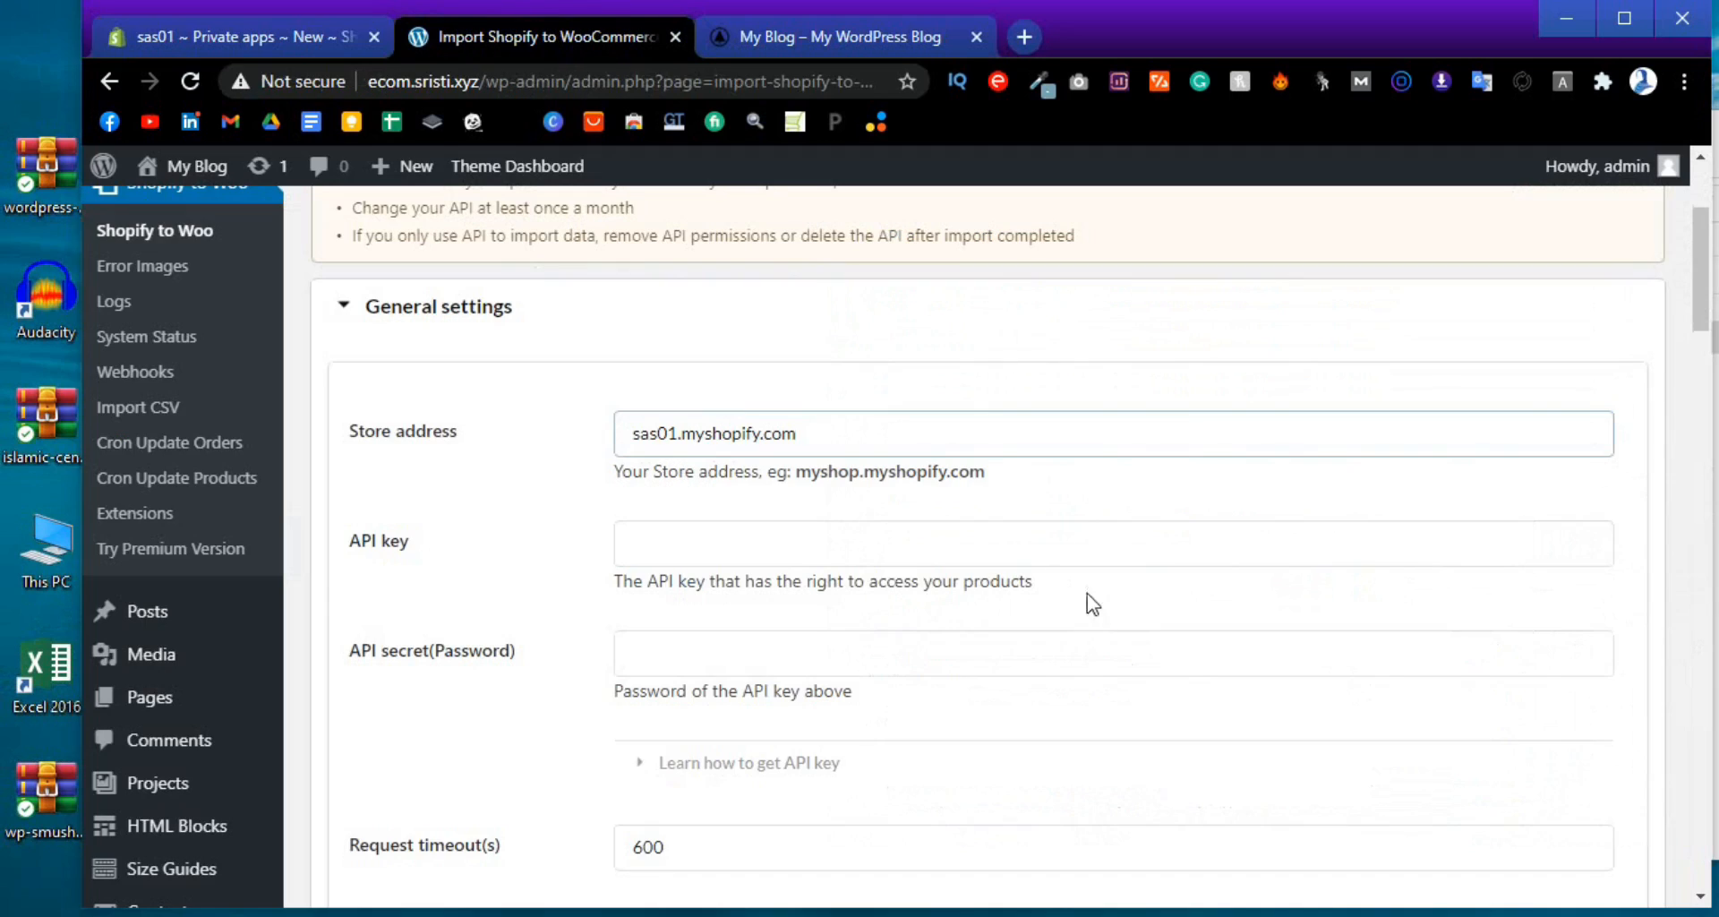
left_click(948, 531)
key("ctrl+v")
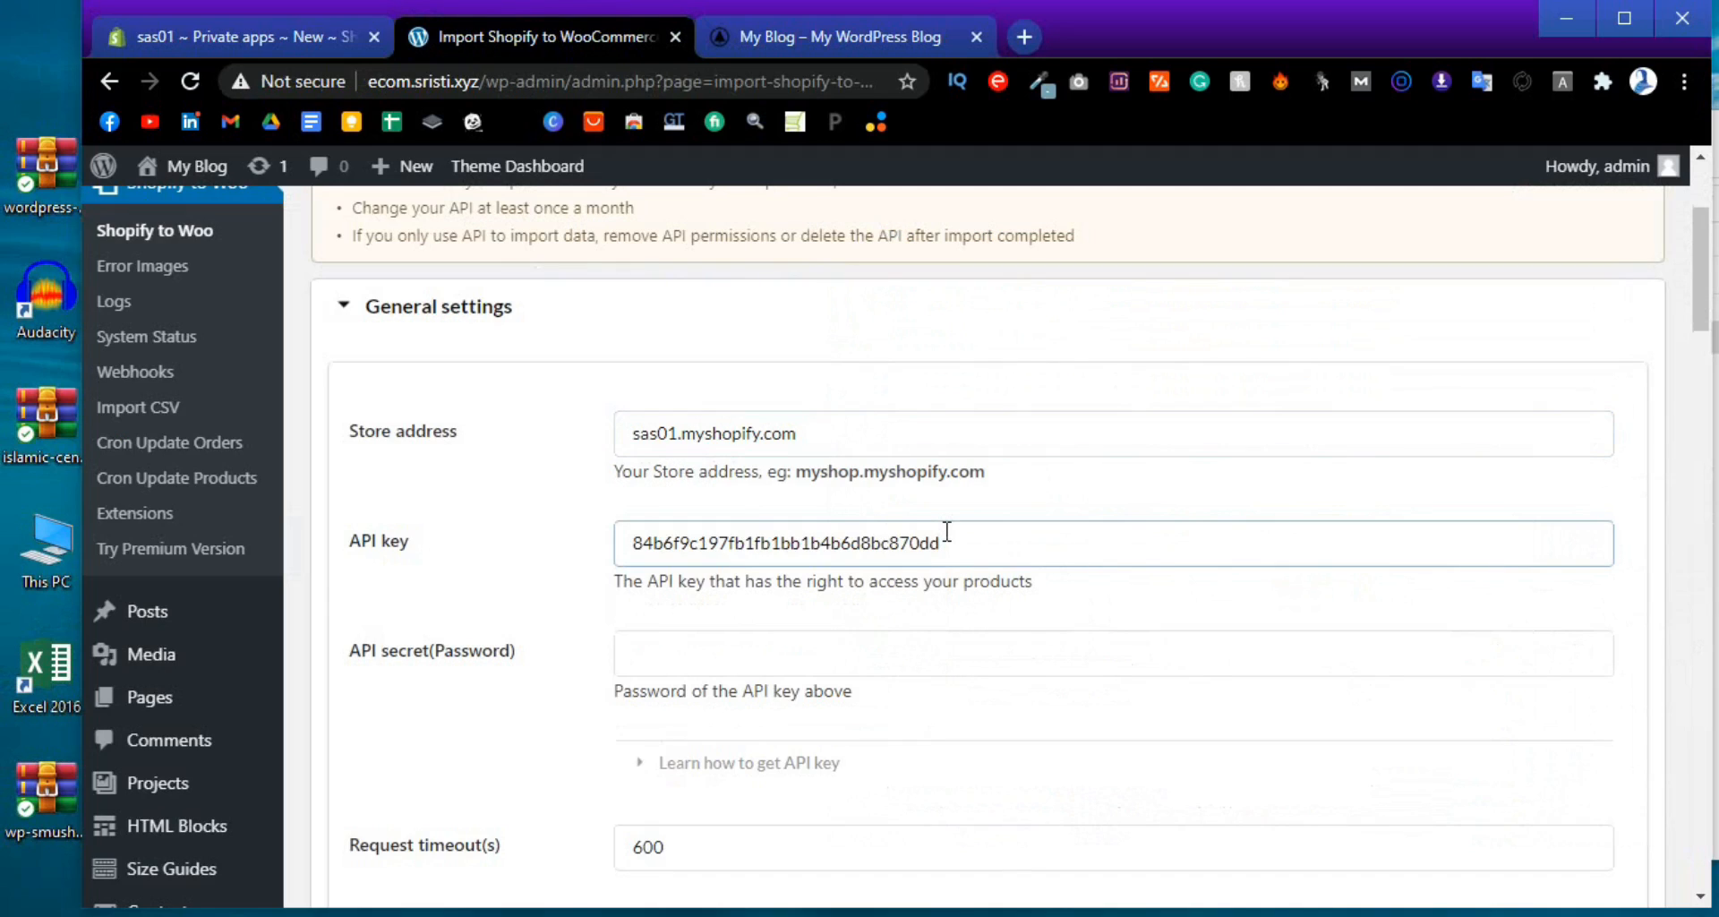
Copy the private app's password from Shopify and paste it into the API secret field of the WordPress import plugin
left_click(274, 16)
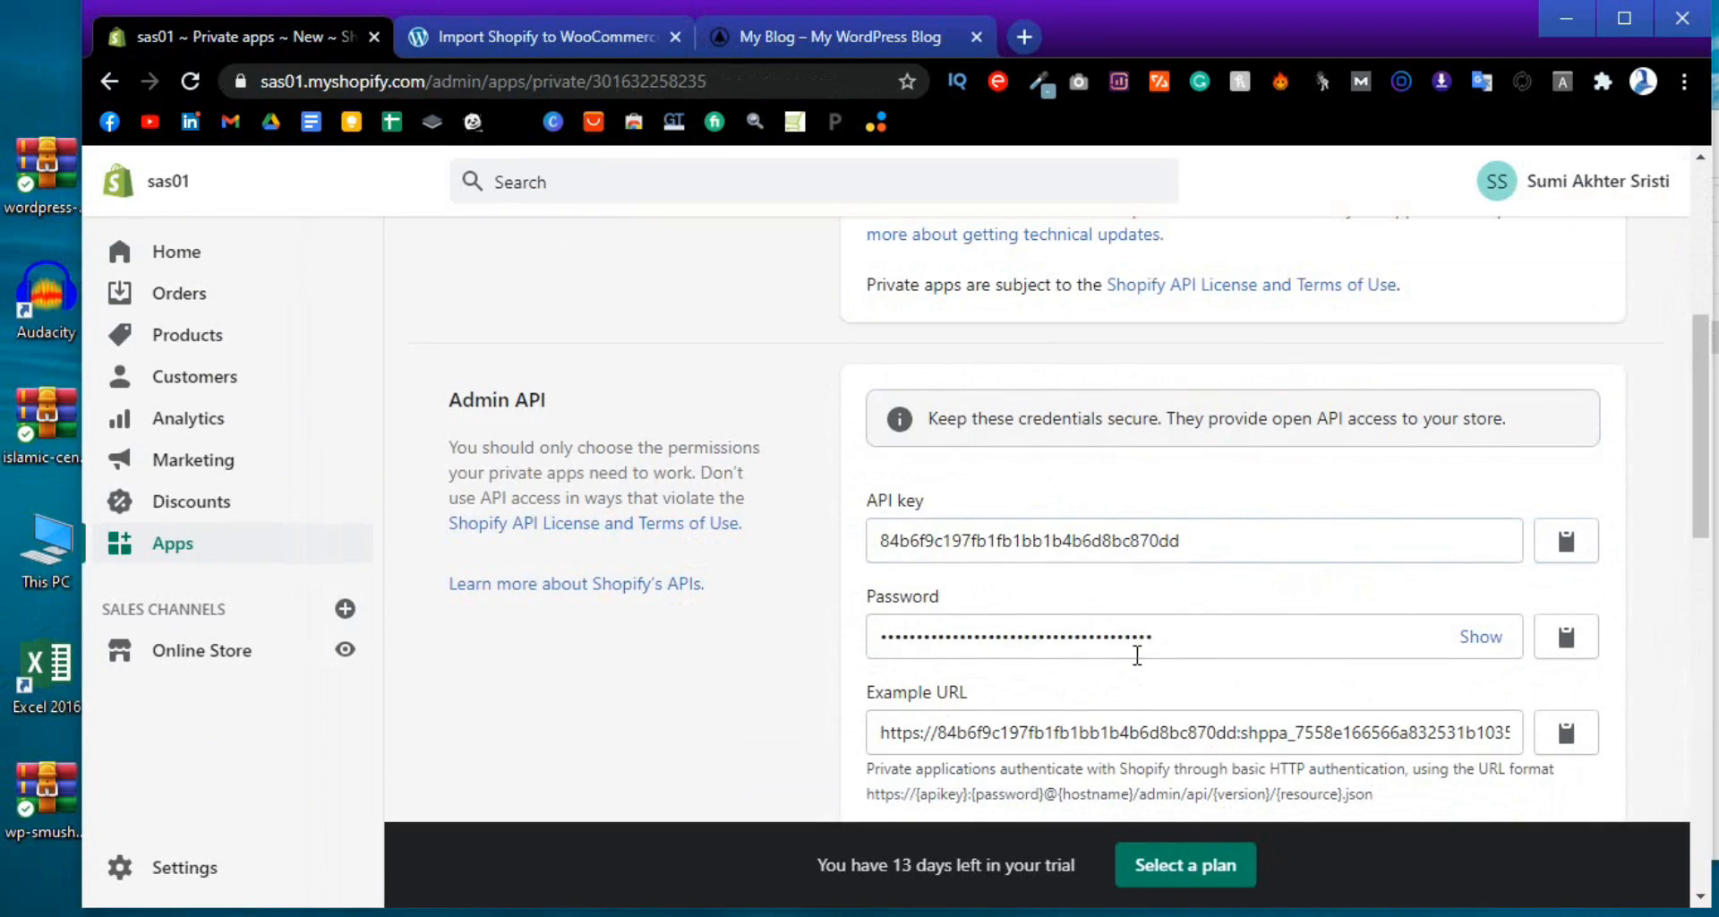
left_click(1565, 636)
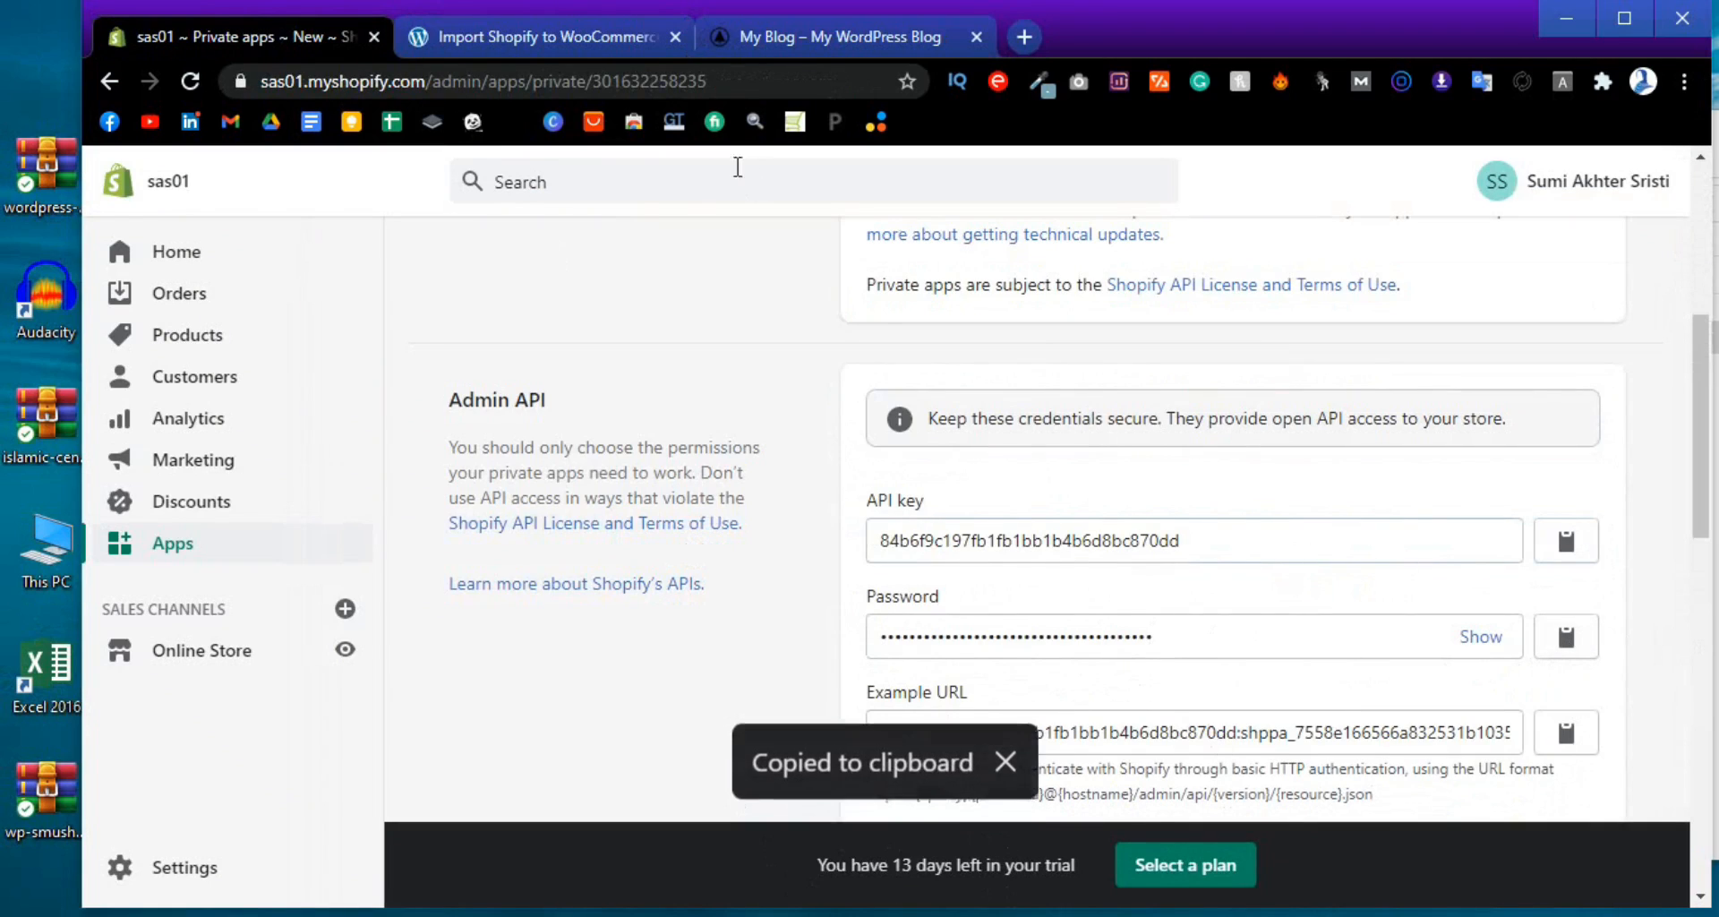
left_click(625, 35)
left_click(740, 652)
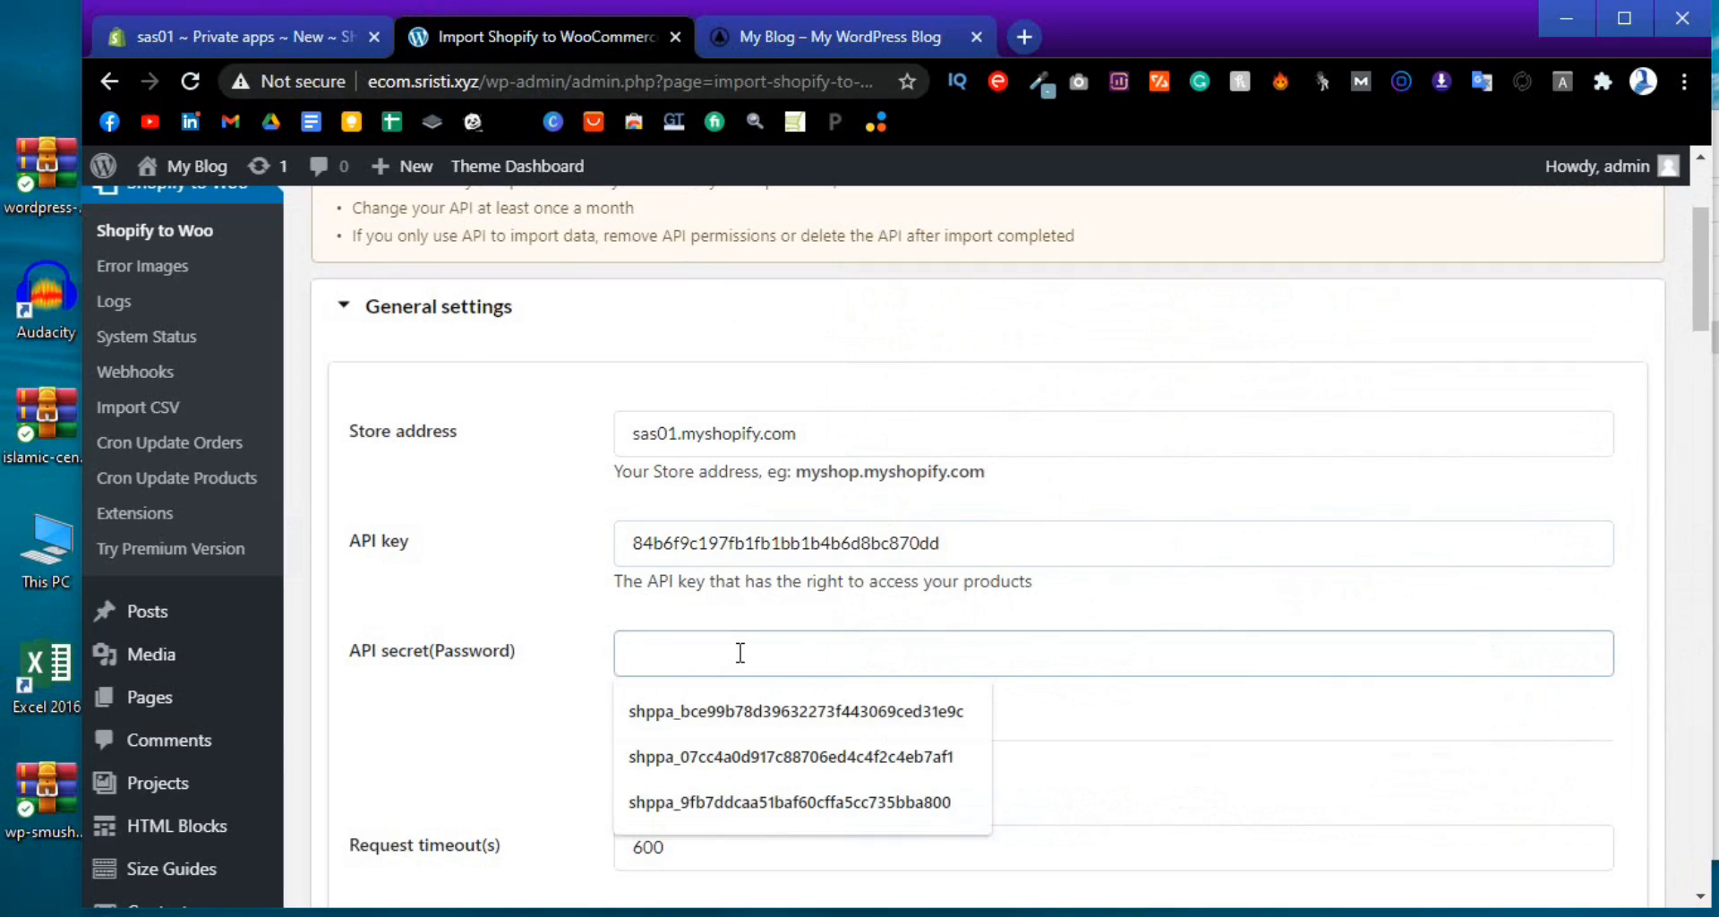
key("ctrl+v")
Save the import plugin's general settings with the product import options left at their defaults
scroll(688, 537, "down", 12)
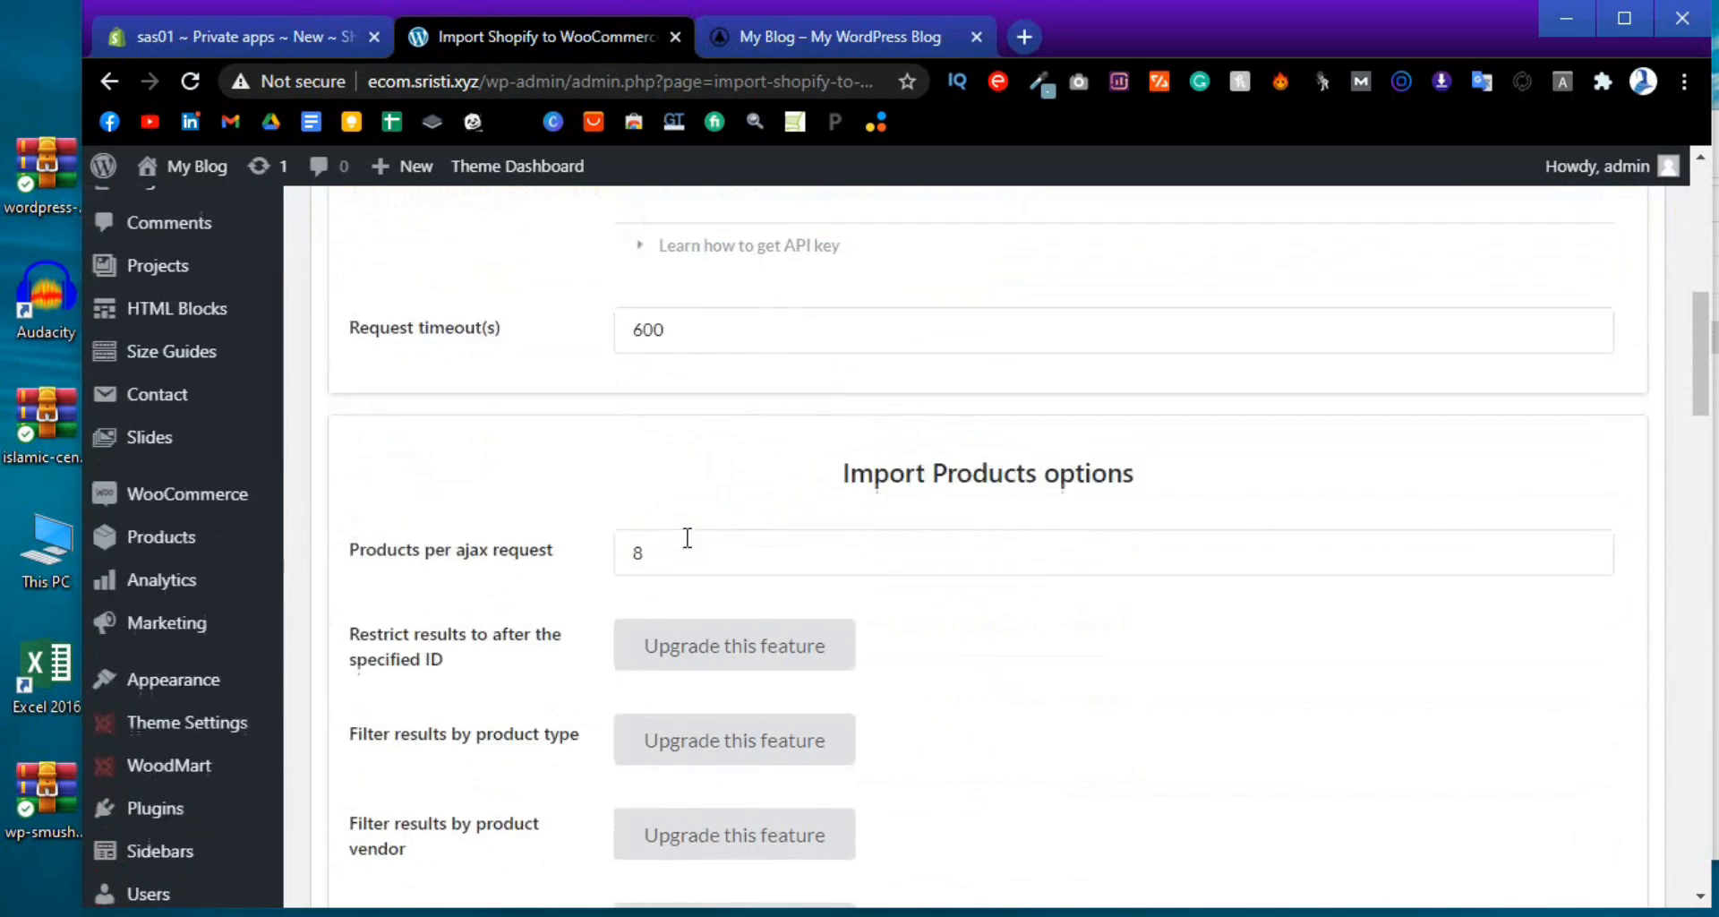
scroll(689, 546, "down", 7)
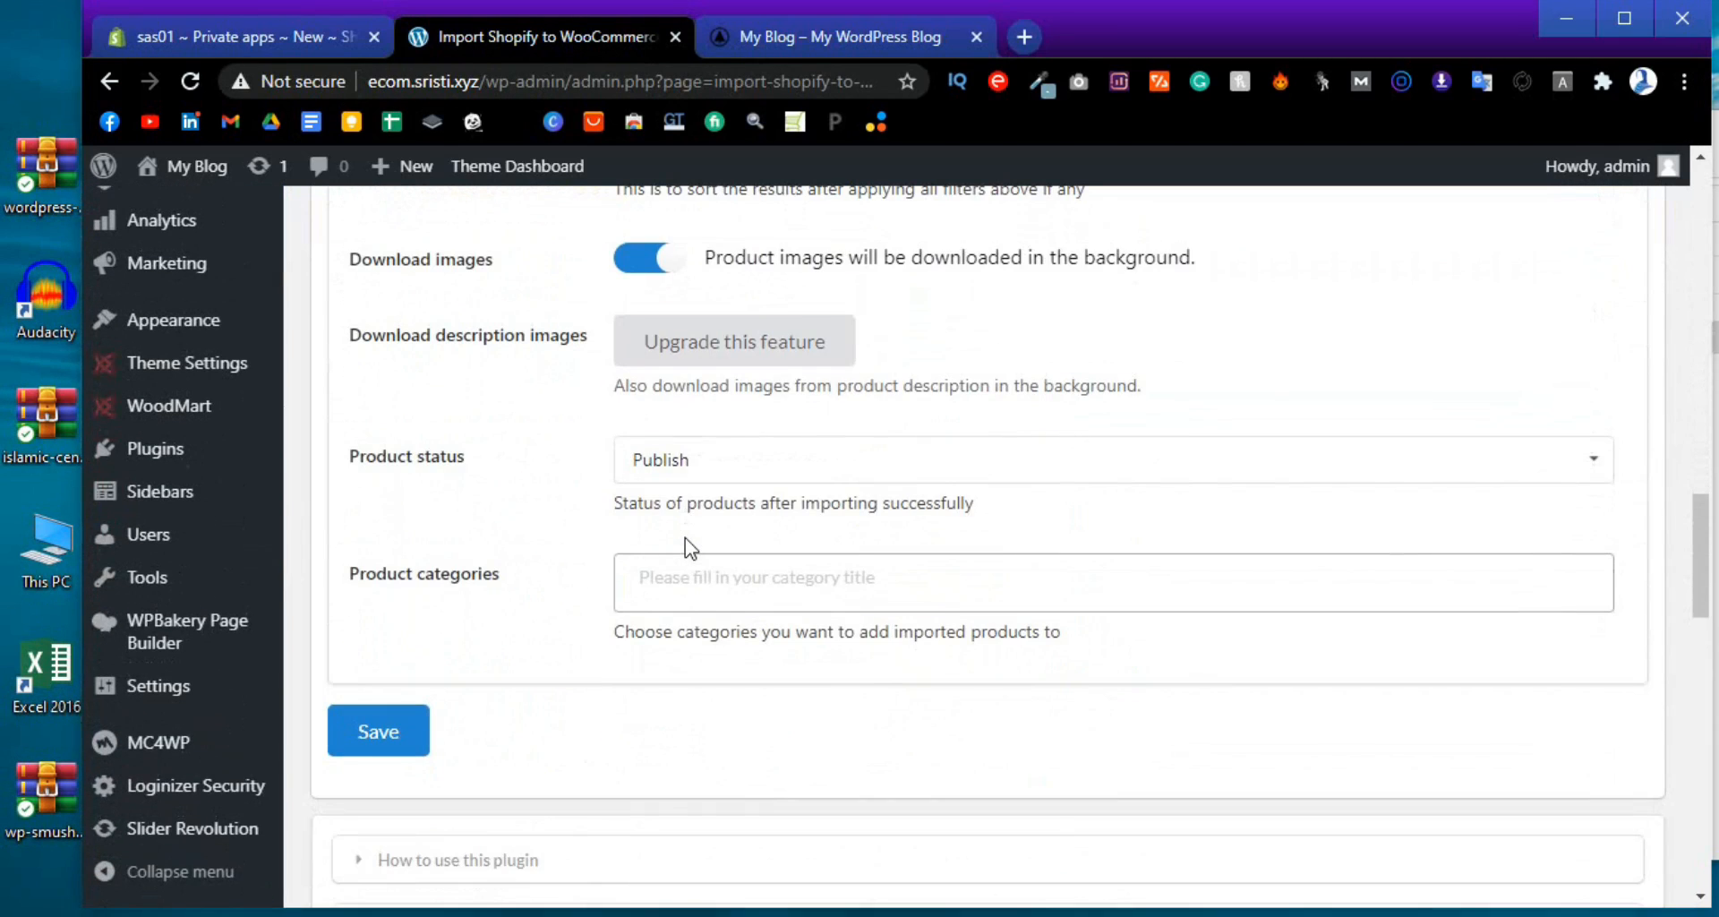
scroll(686, 548, "down", 3)
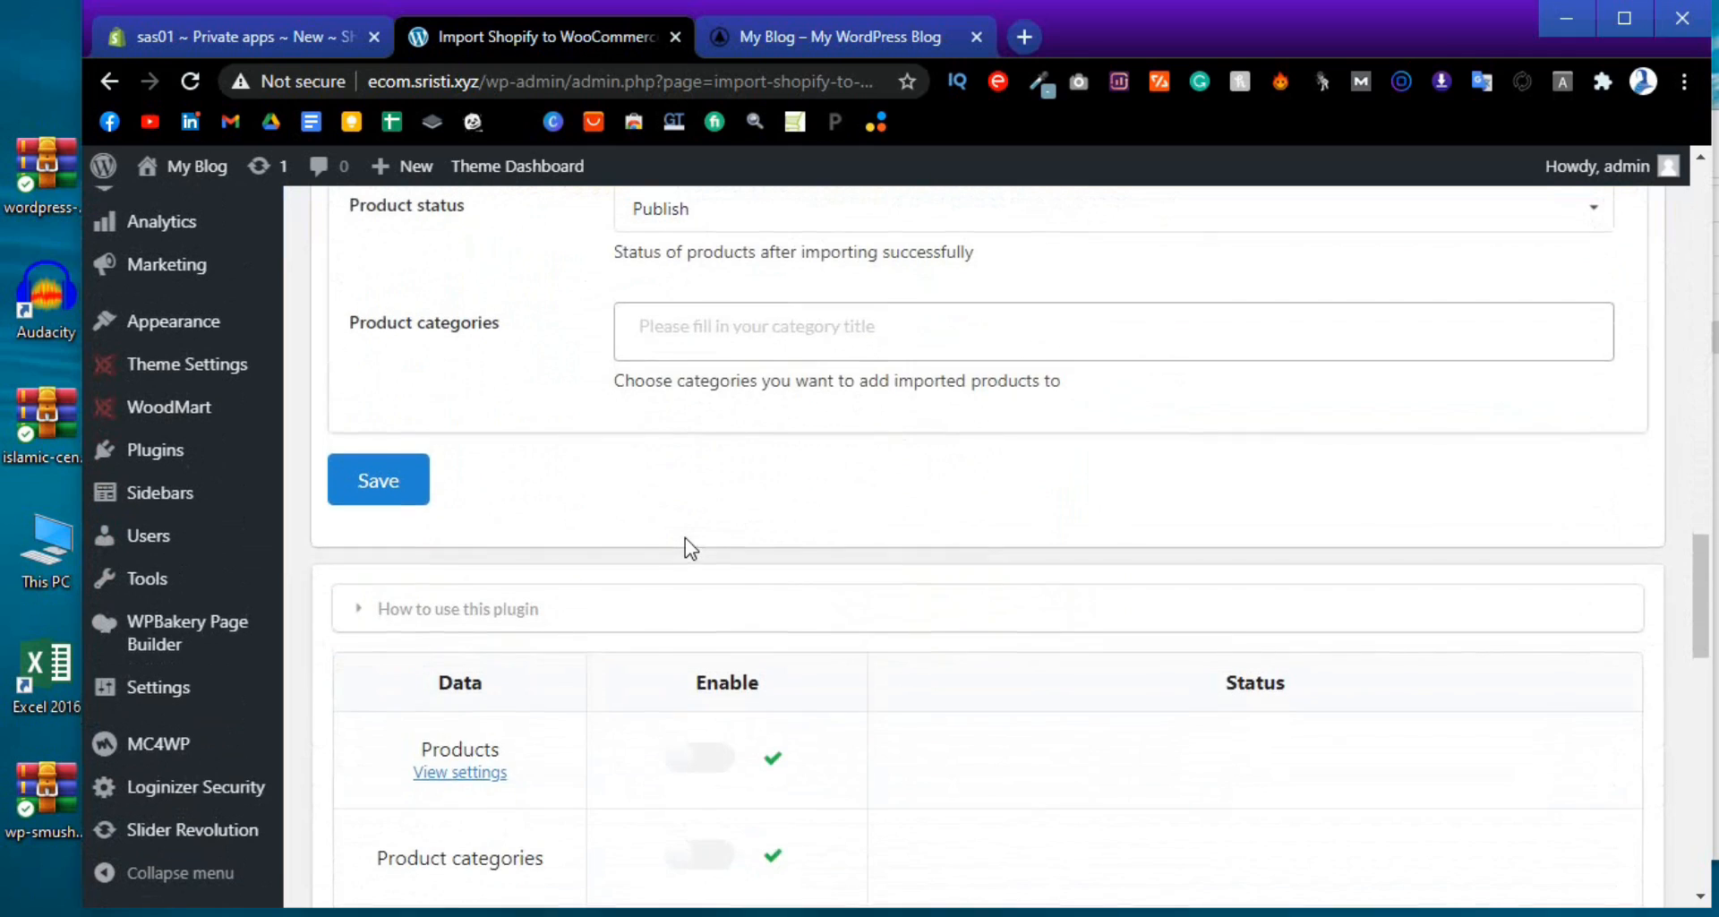
scroll(685, 546, "up", 1)
left_click(395, 620)
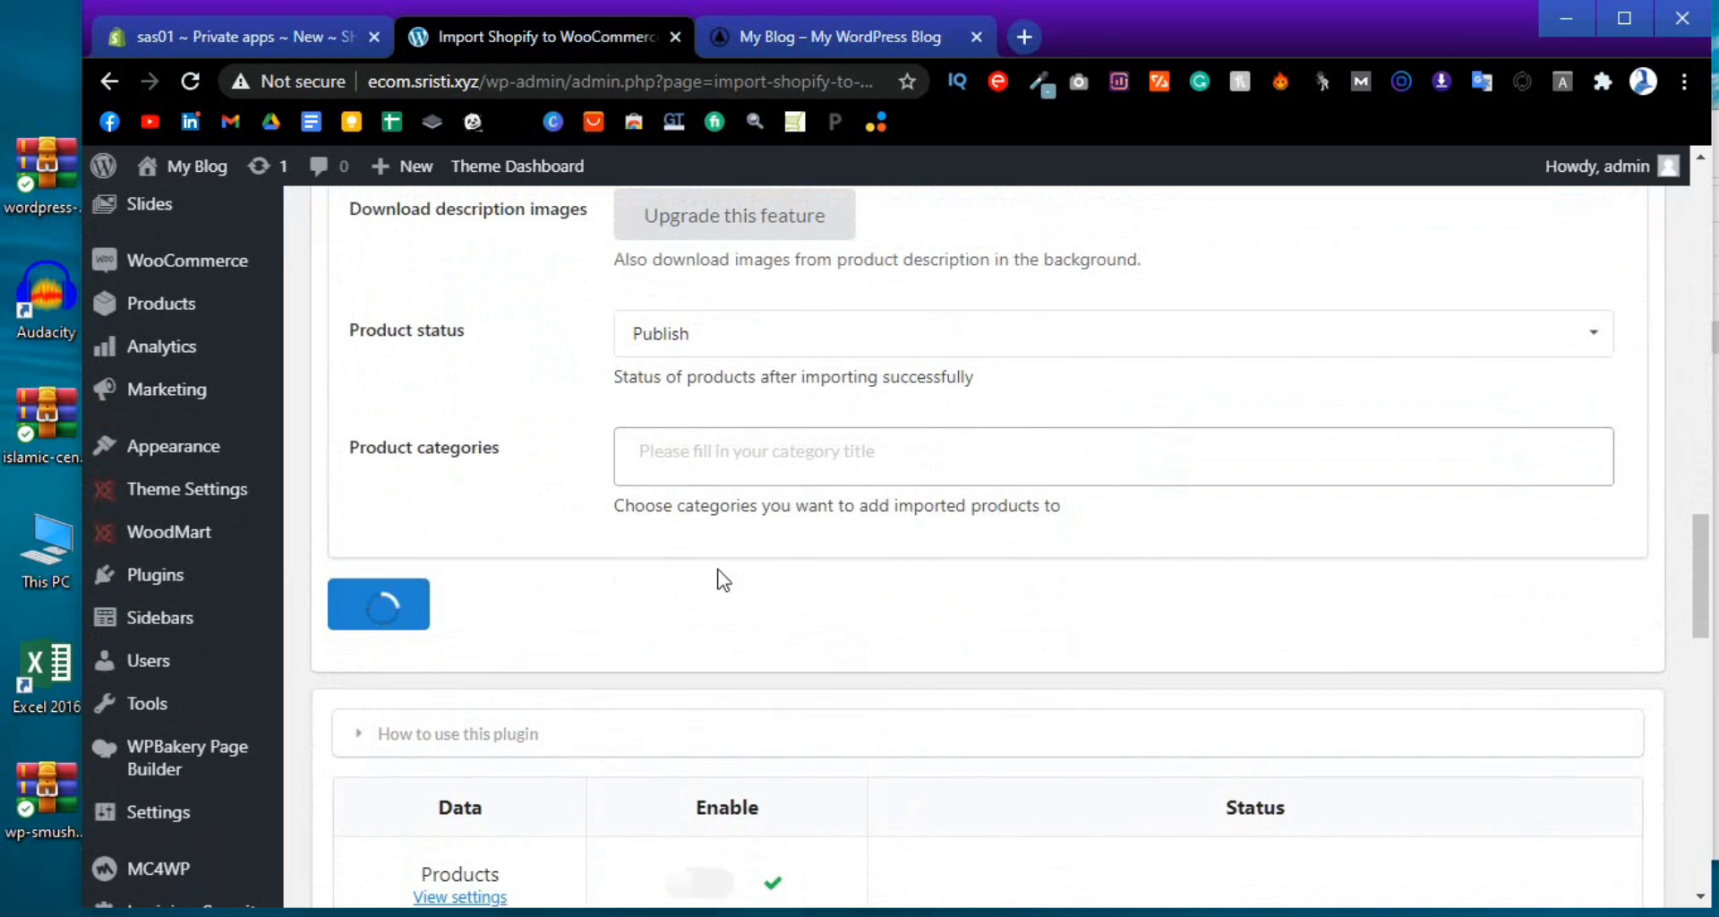
scroll(723, 580, "up", 1)
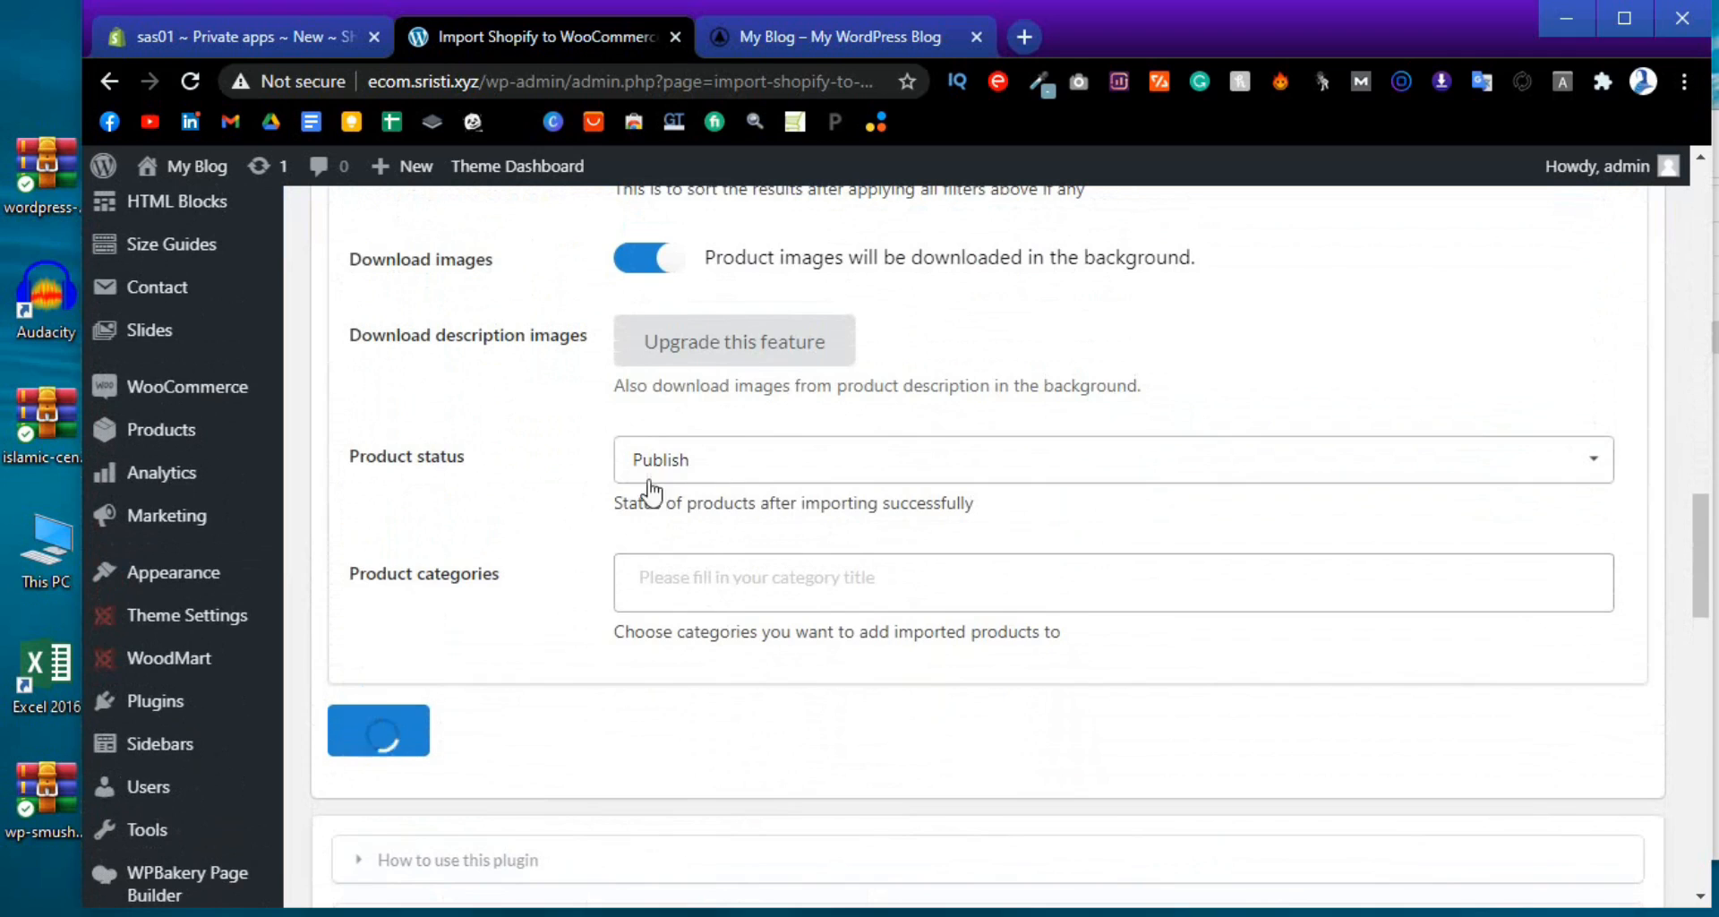
left_click(773, 473)
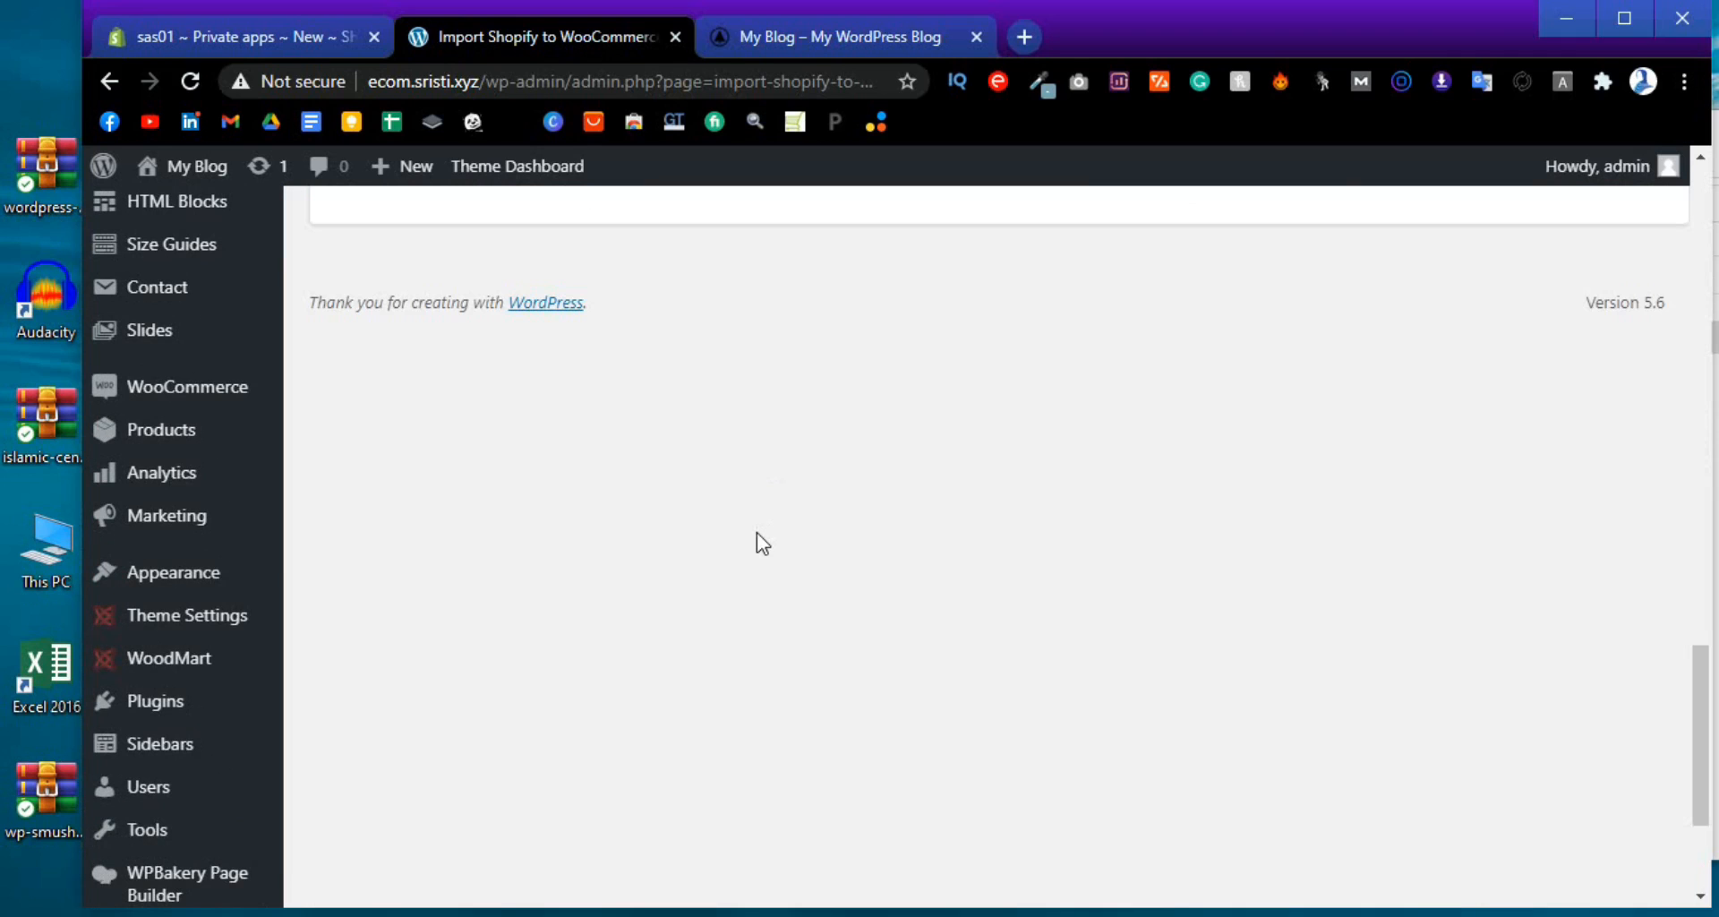
Reopen the import plugin's general settings and examine the choices for the status of imported products
scroll(755, 532, "up", 15)
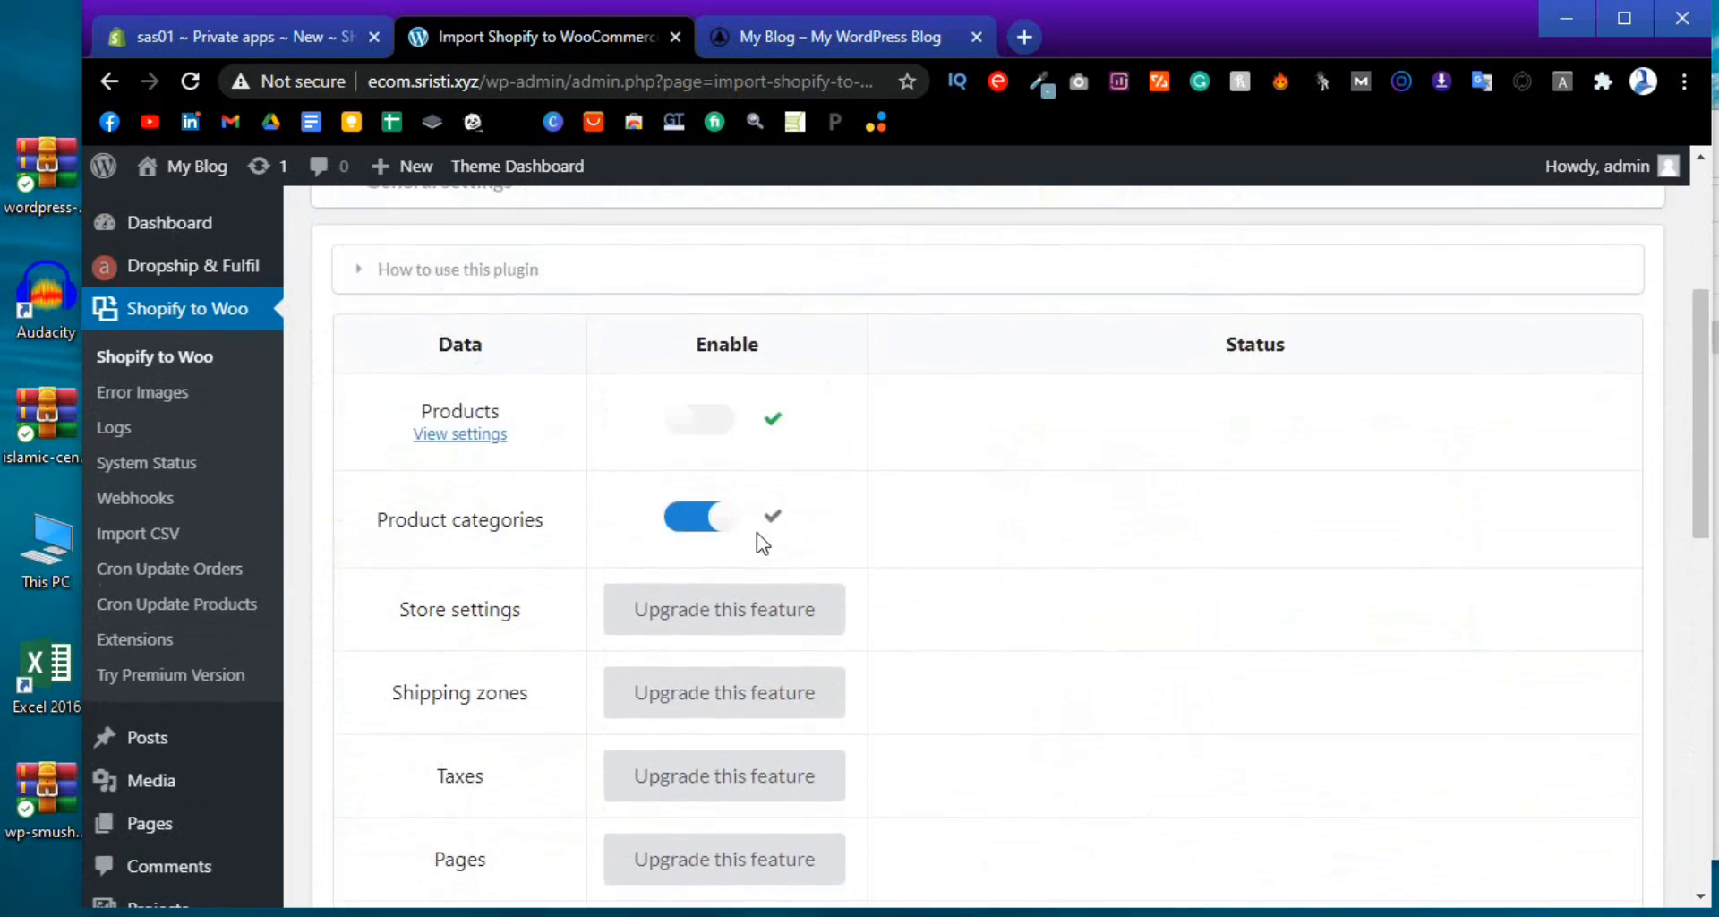
scroll(760, 541, "up", 3)
scroll(760, 543, "down", 3)
scroll(759, 537, "up", 1)
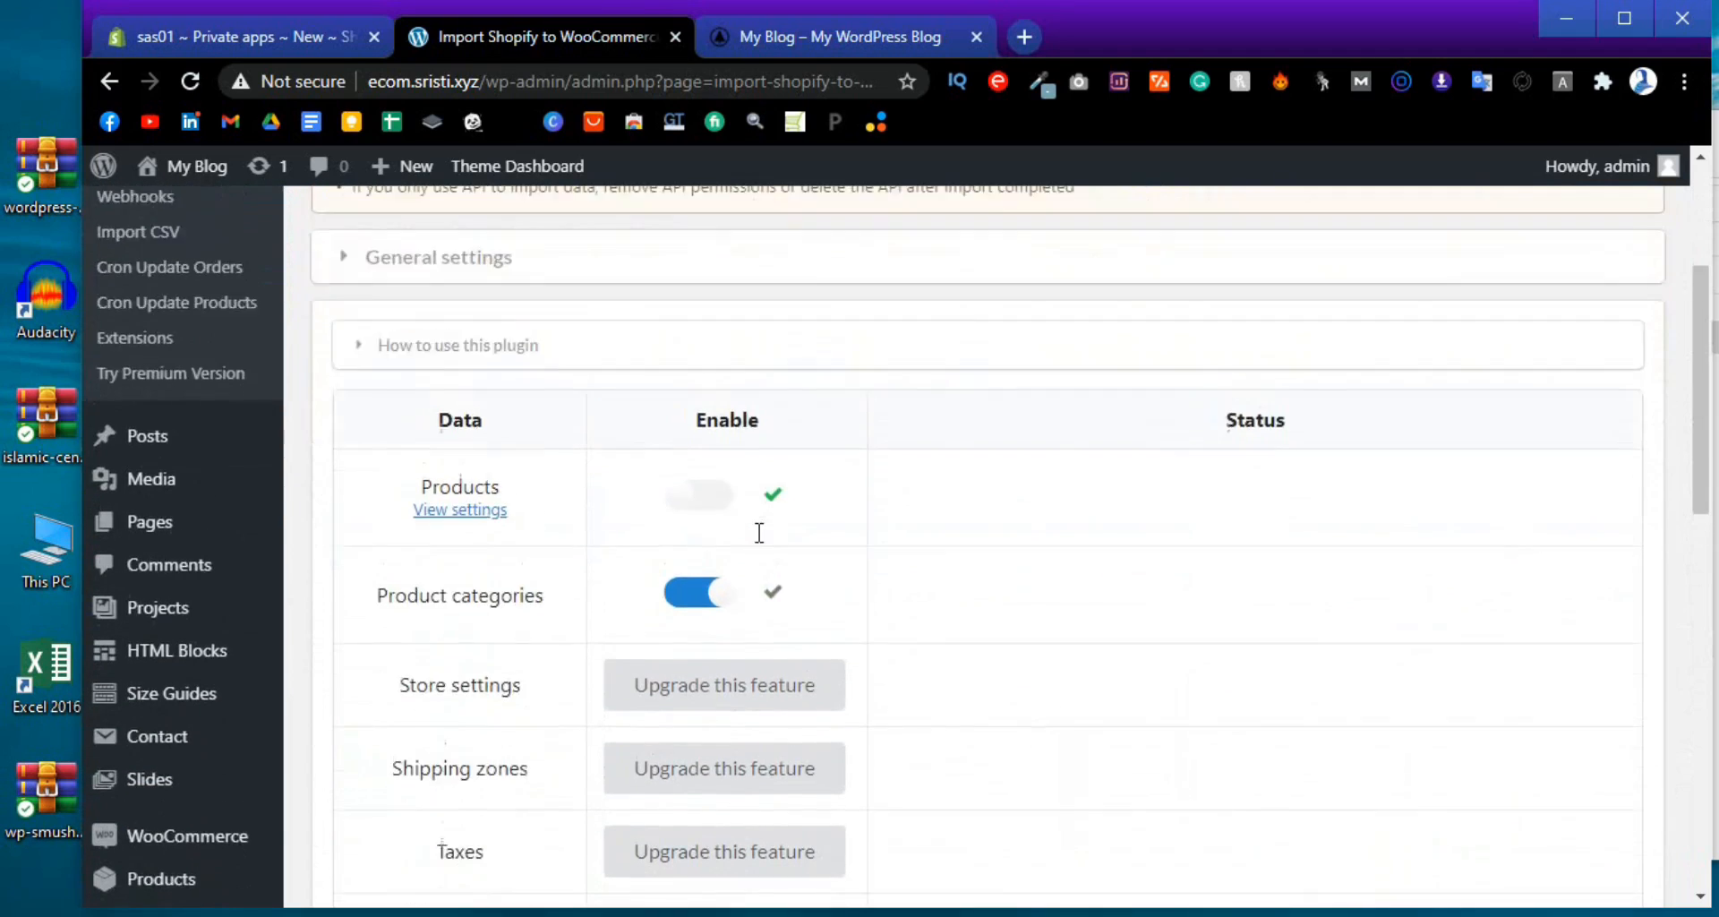
scroll(759, 535, "up", 3)
left_click(722, 558)
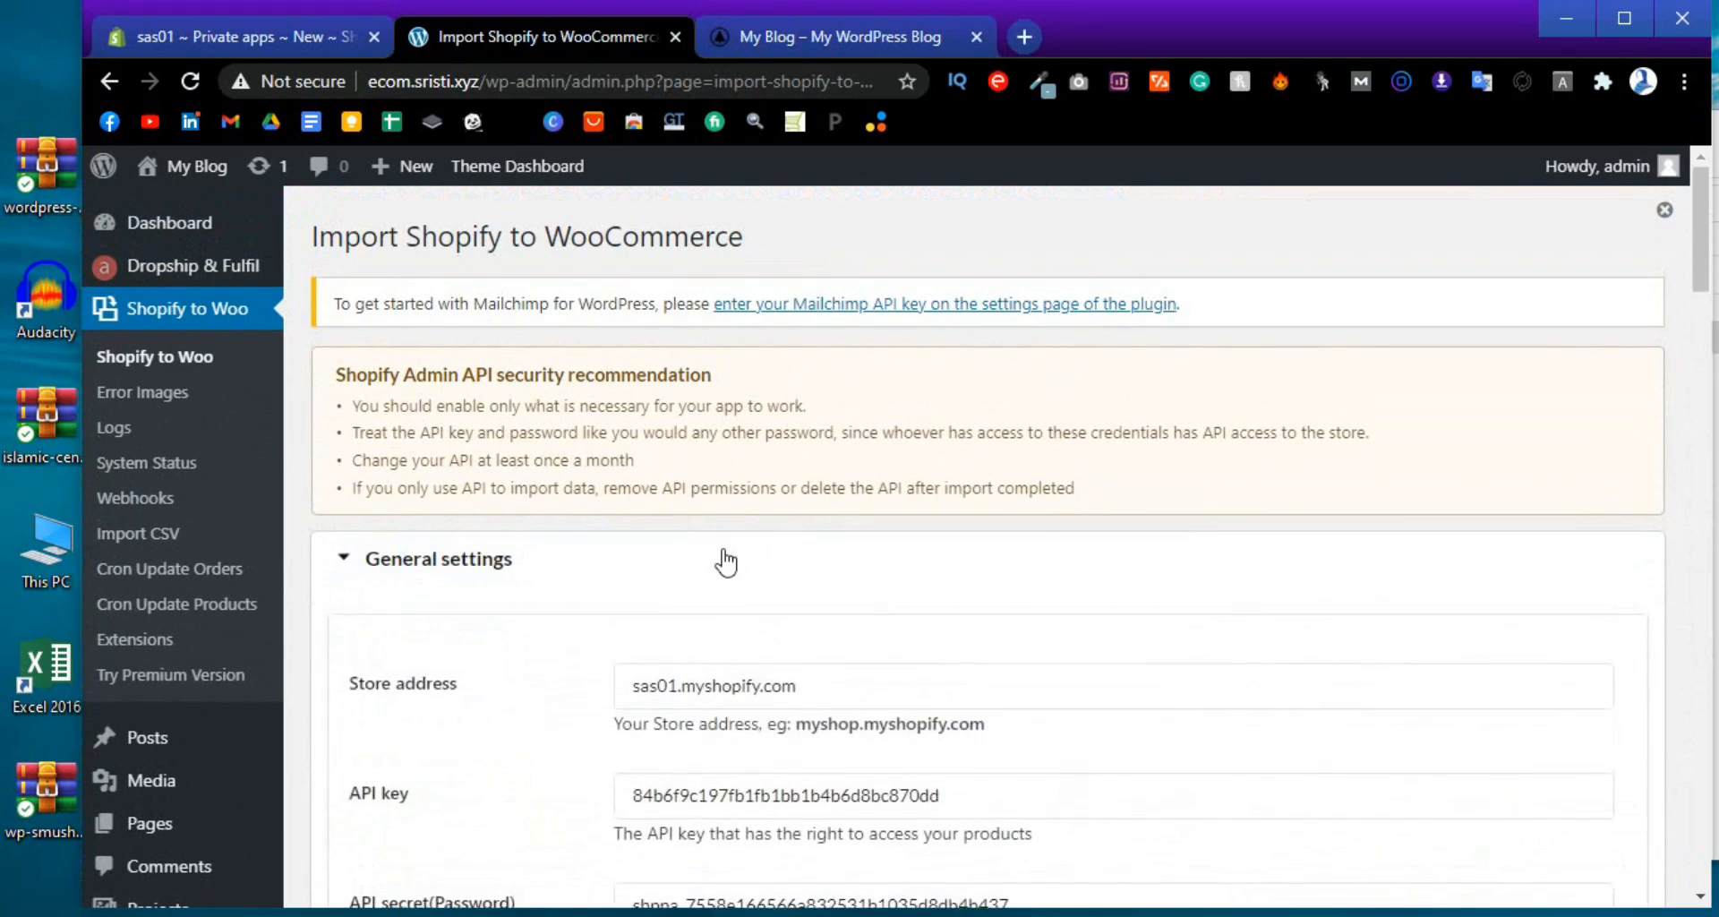
scroll(724, 561, "down", 10)
scroll(725, 555, "down", 9)
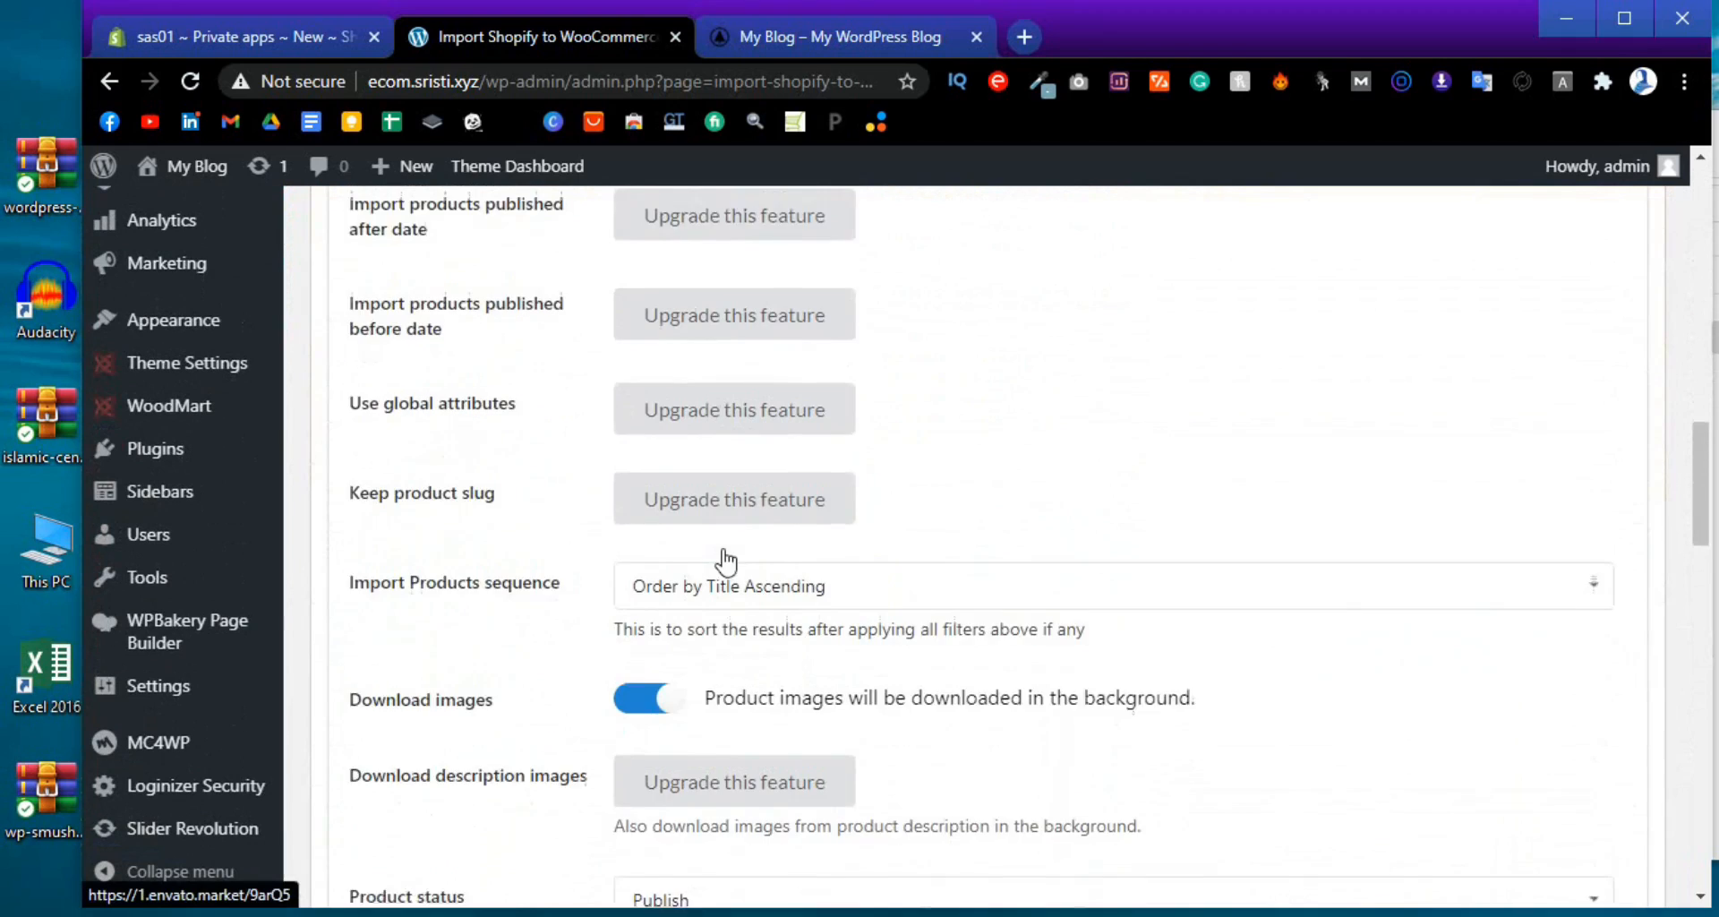
scroll(723, 549, "down", 3)
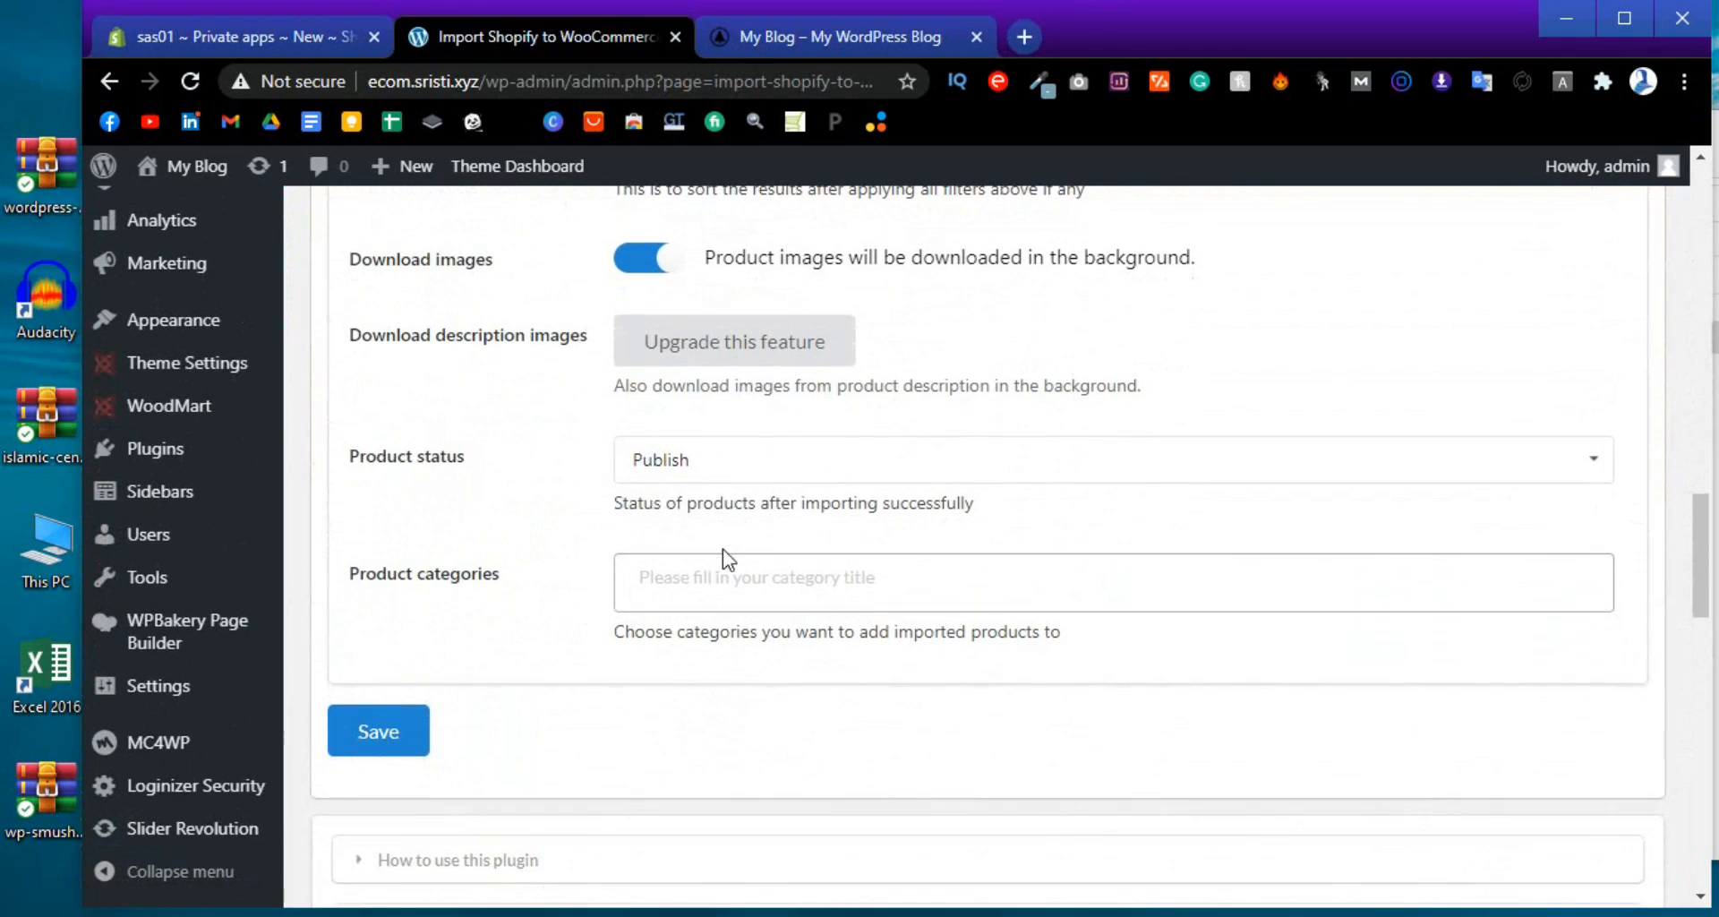
left_click(704, 474)
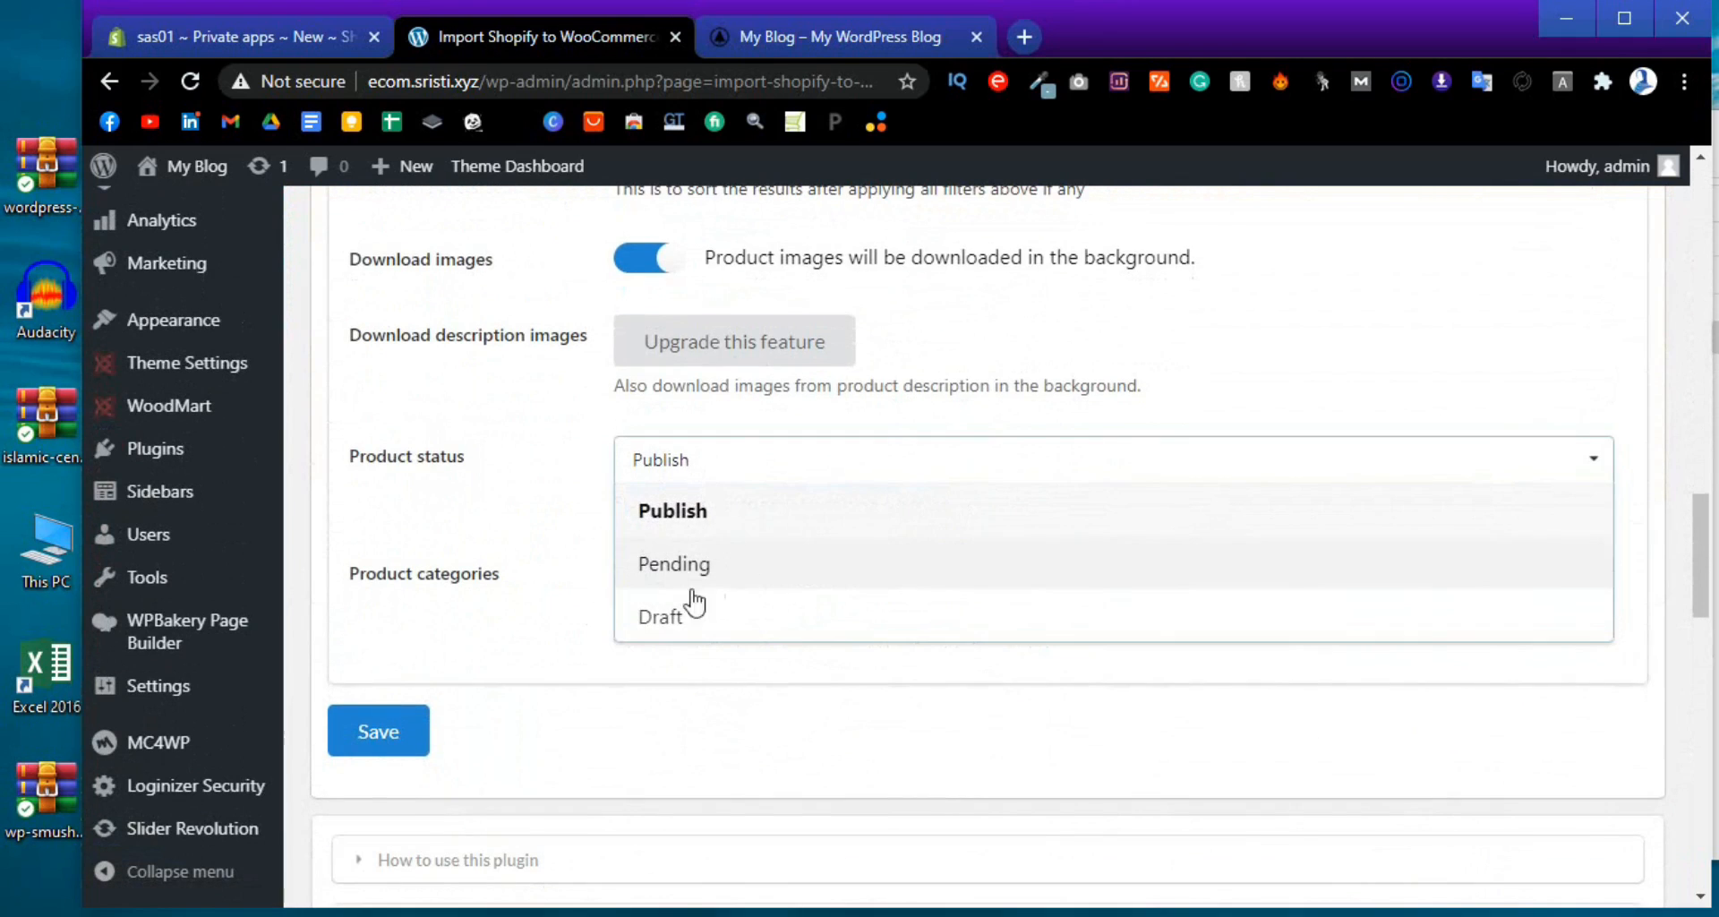
left_click(564, 493)
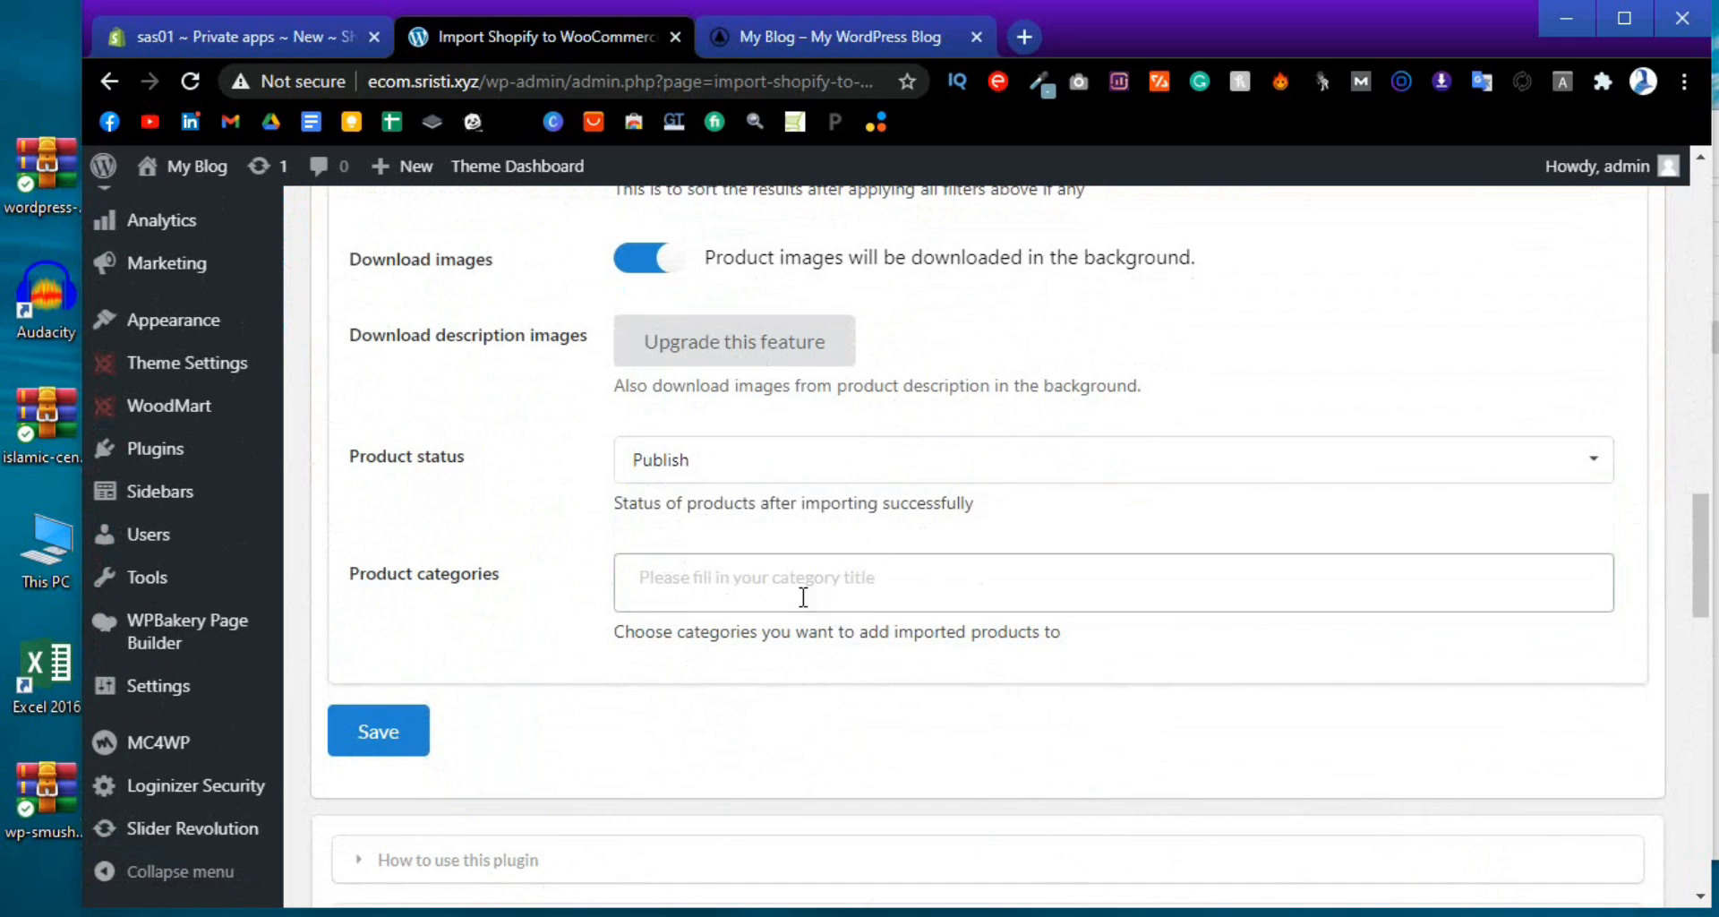
Examine the product categories field and review the API credentials and remaining product import options
left_click(850, 592)
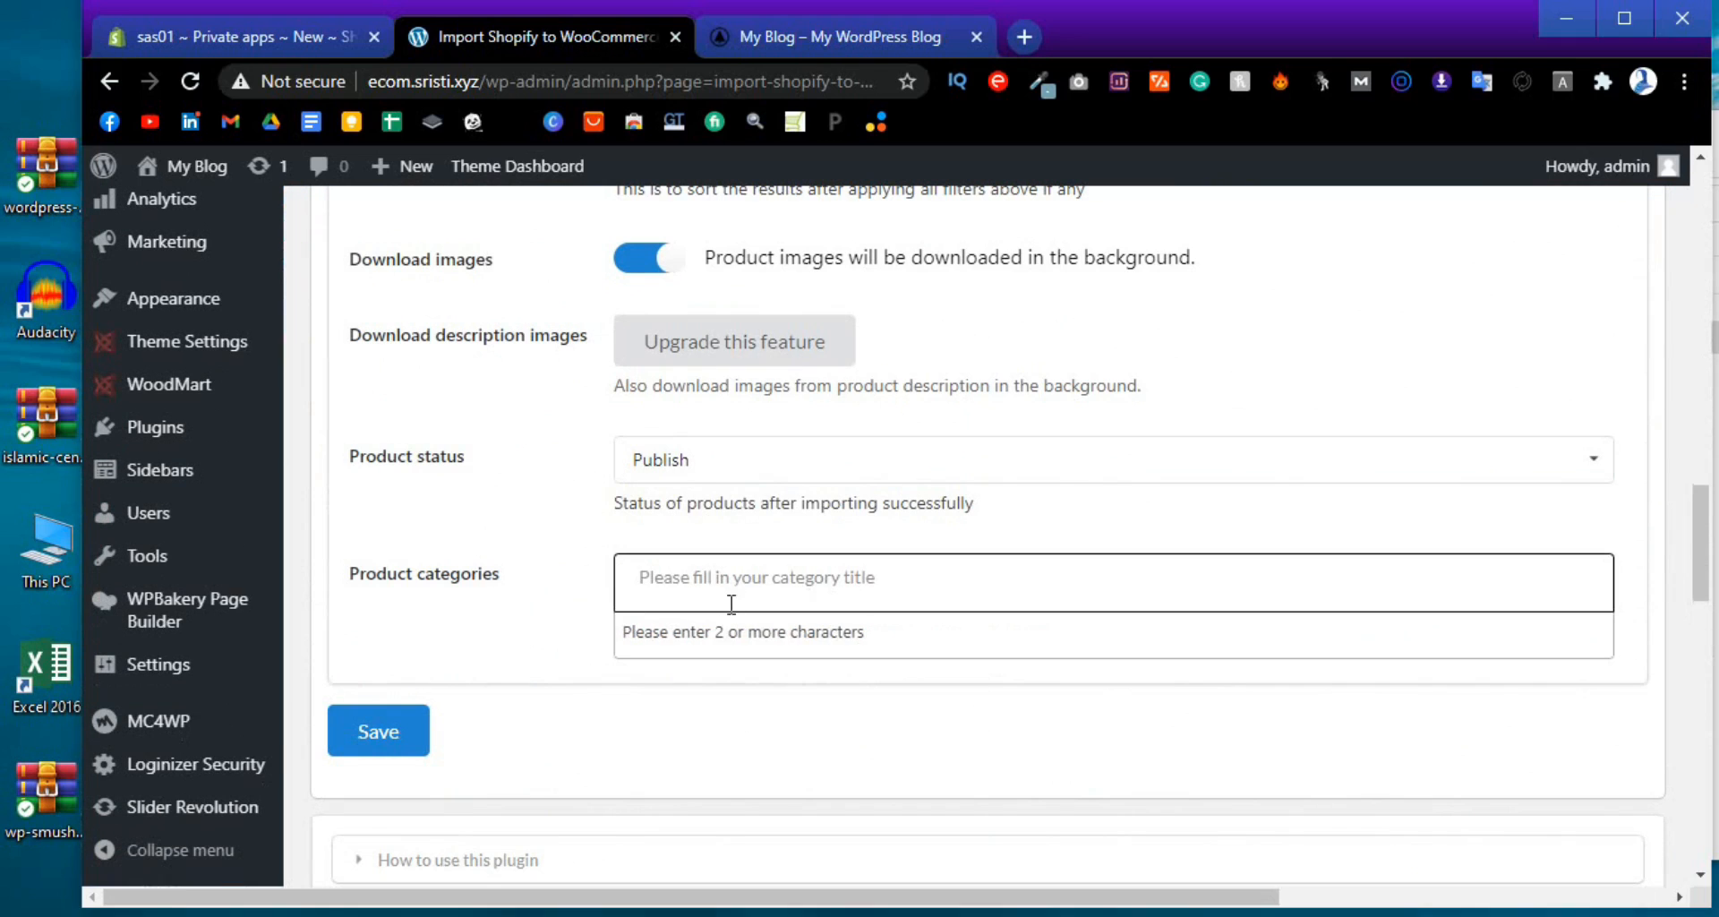
left_click(586, 591)
scroll(587, 592, "up", 15)
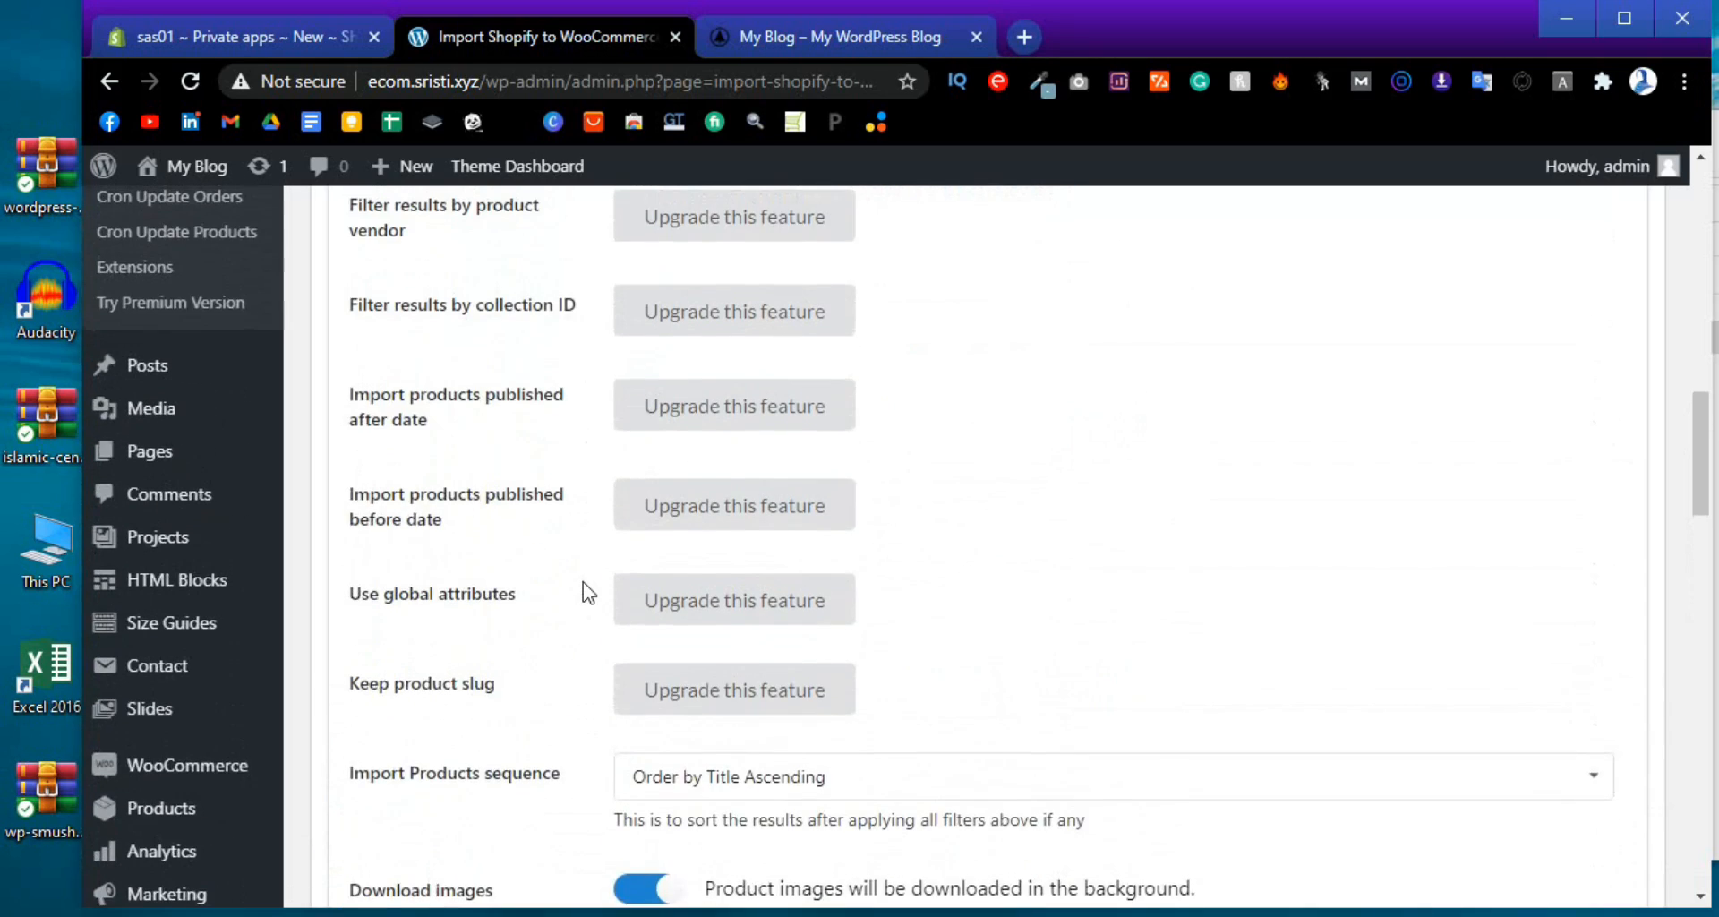
scroll(586, 592, "up", 15)
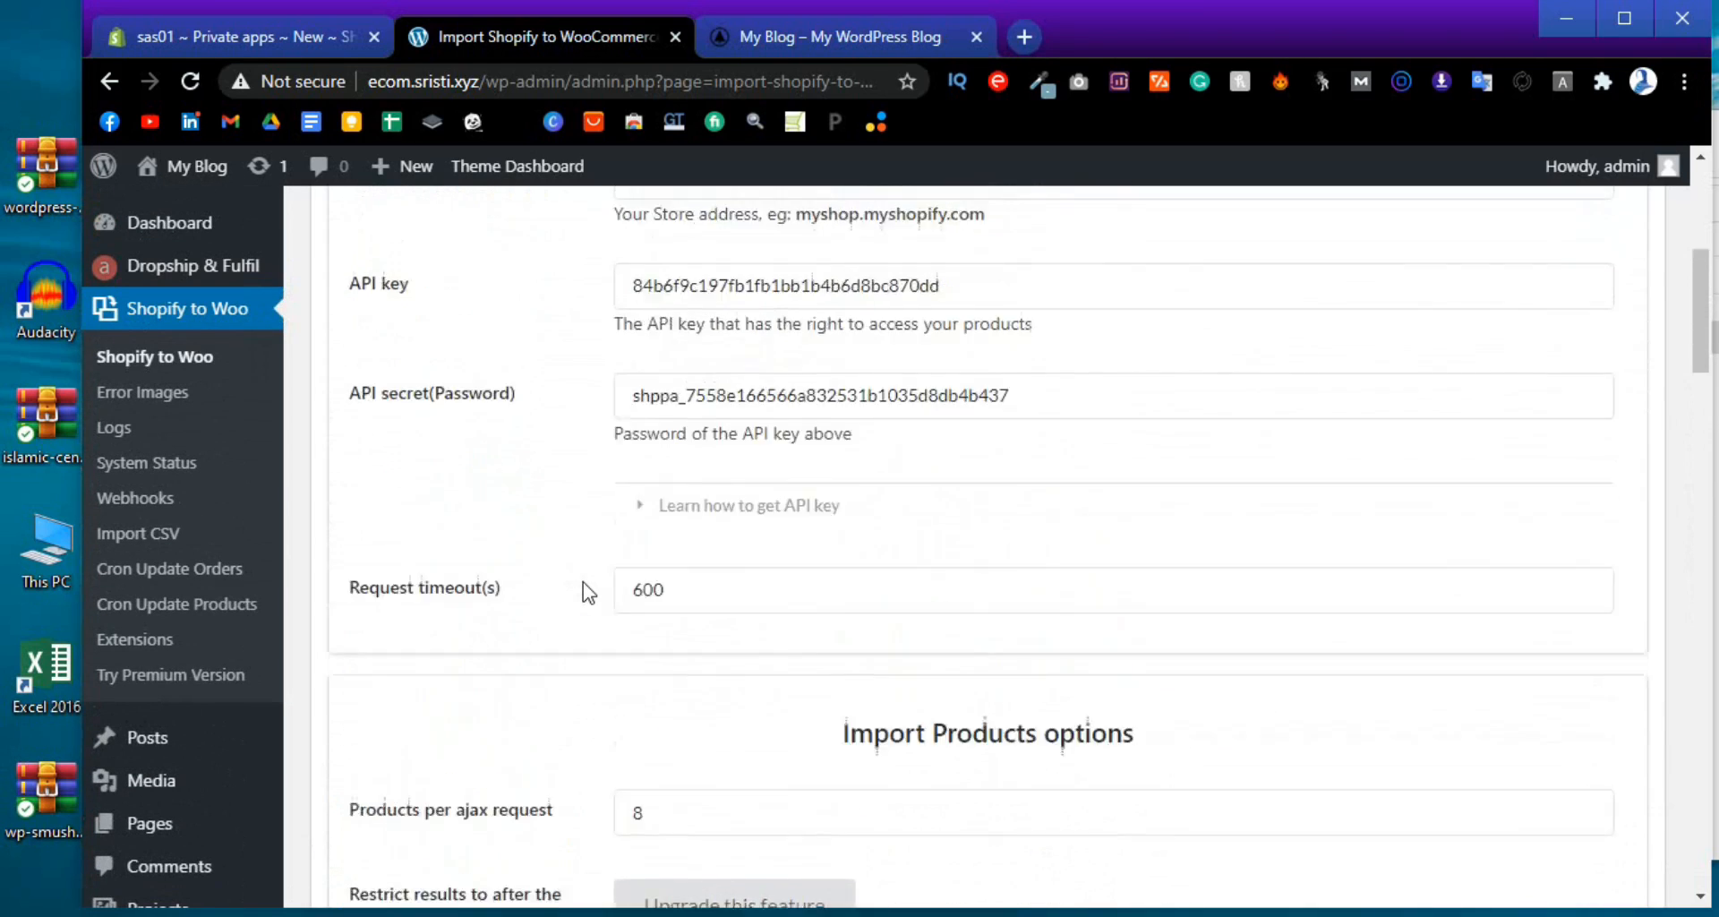
scroll(586, 591, "down", 20)
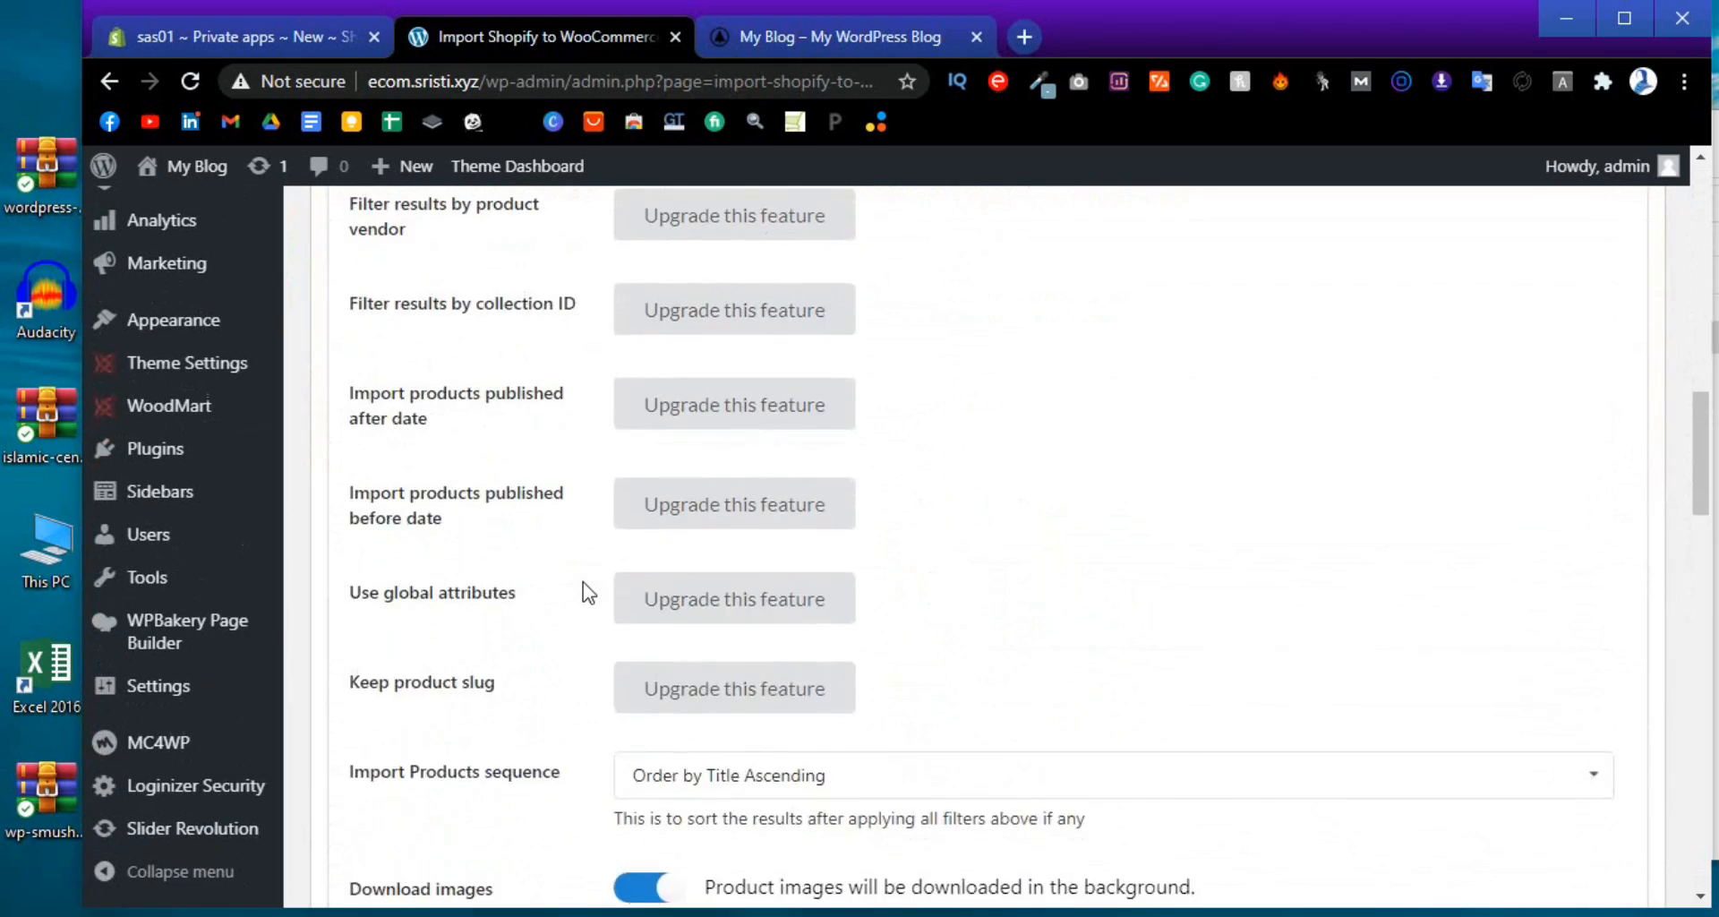
scroll(602, 631, "down", 2)
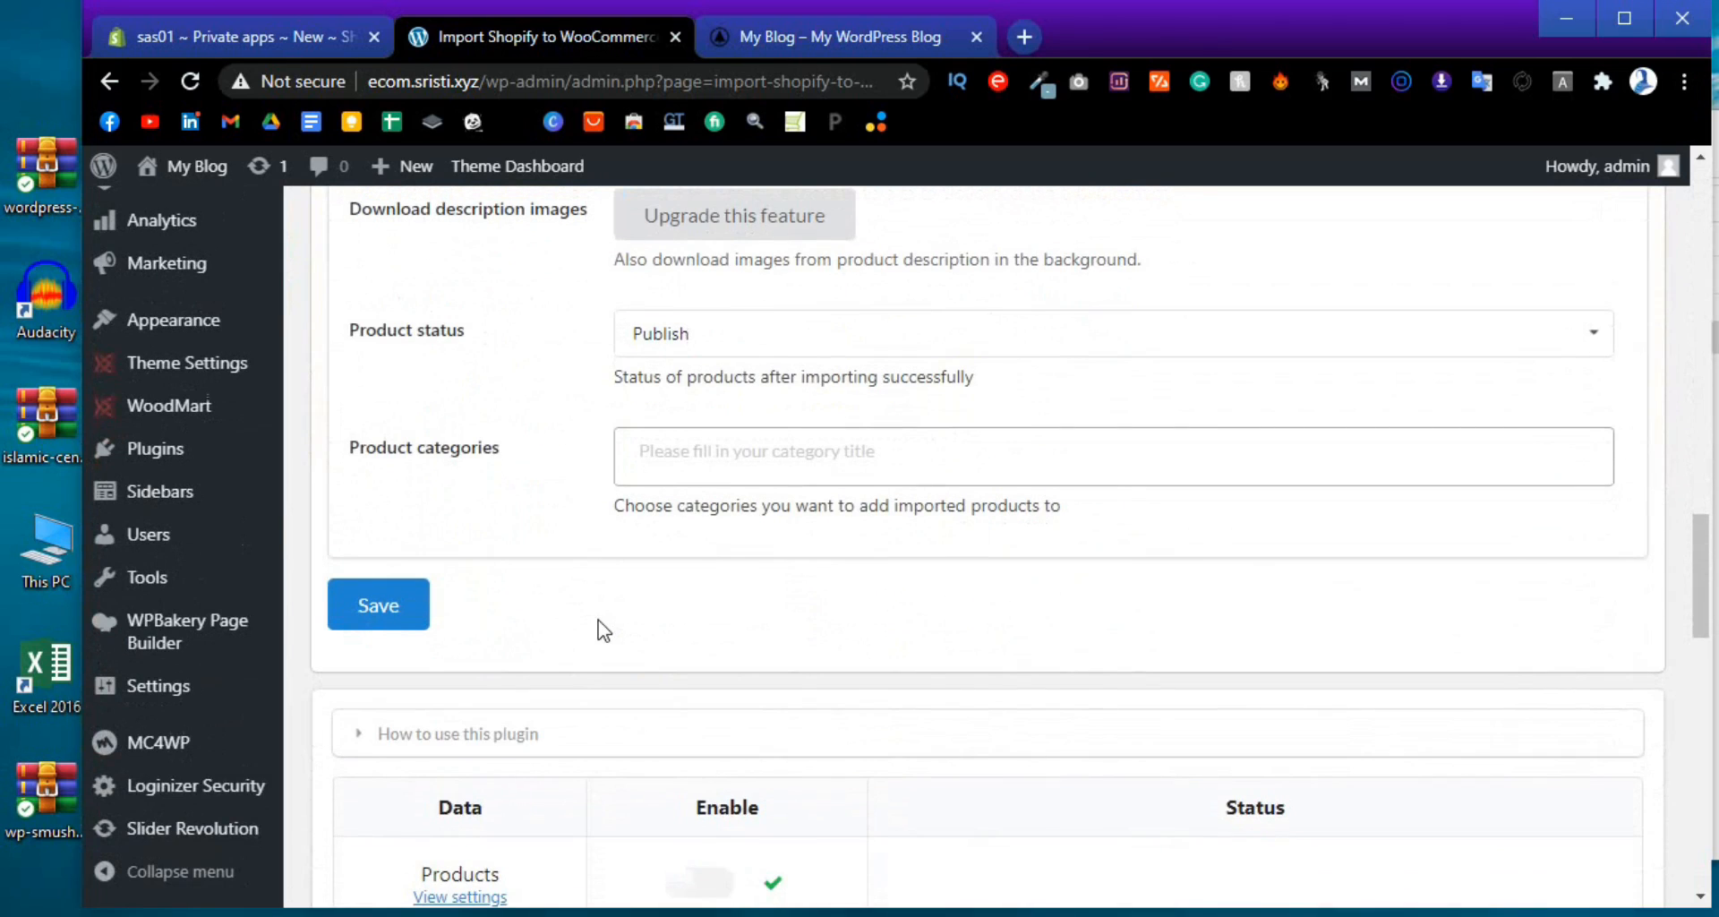
Open the WooCommerce products list to check which products exist before the import
mouse_move(180, 598)
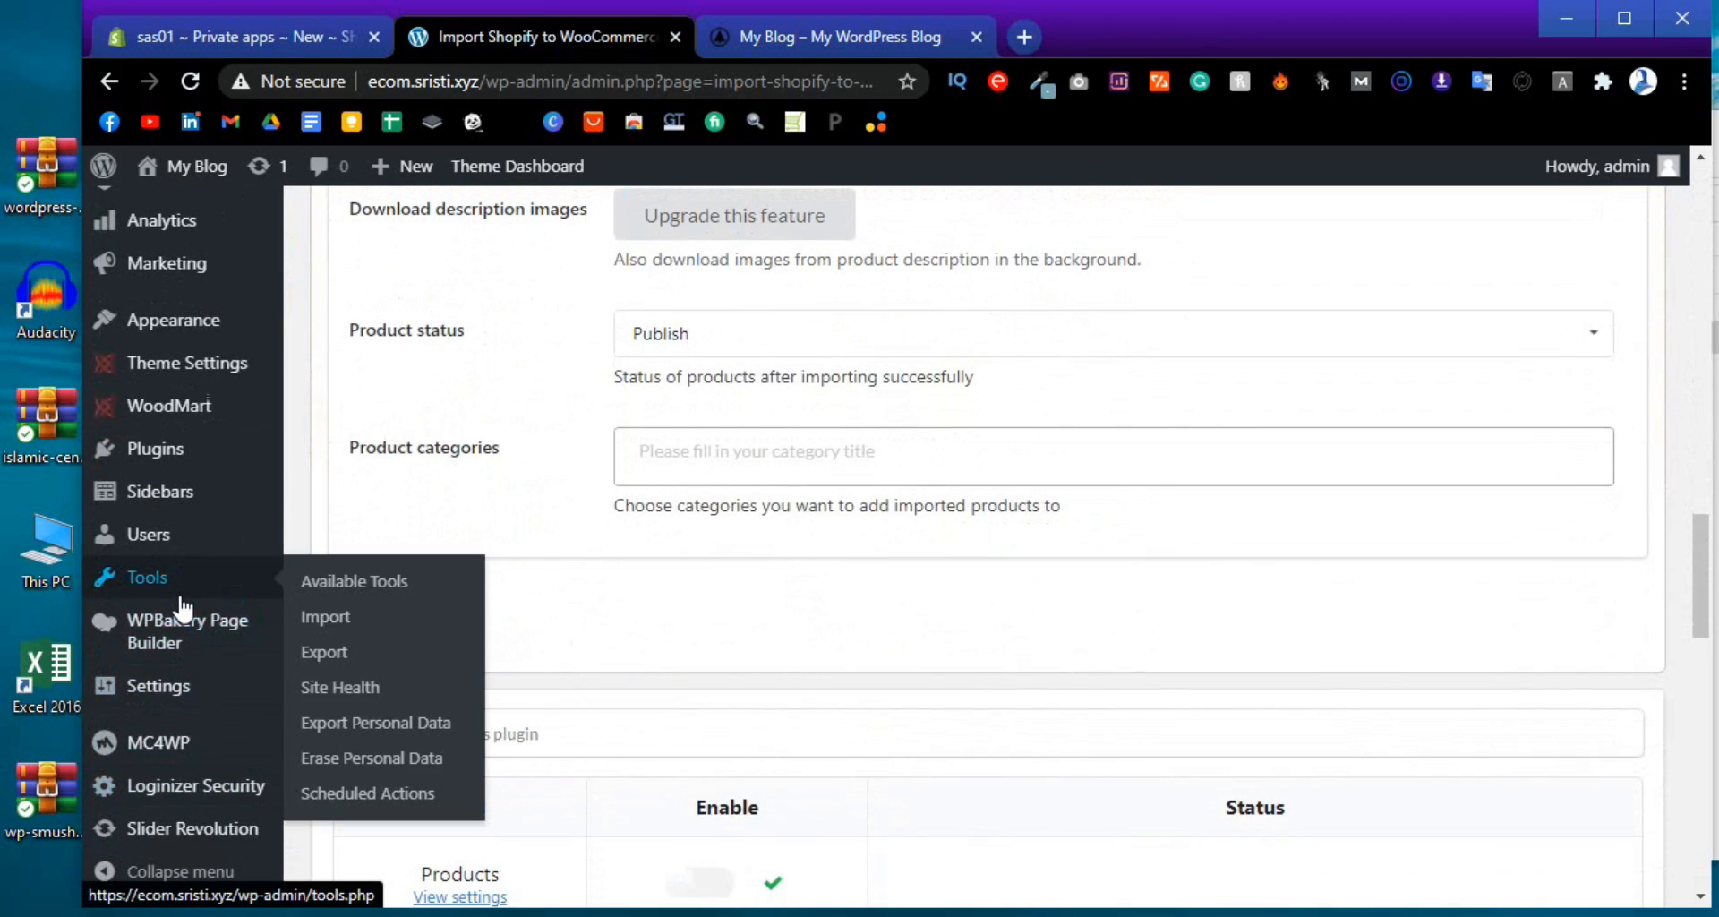
scroll(186, 784, "down", 2)
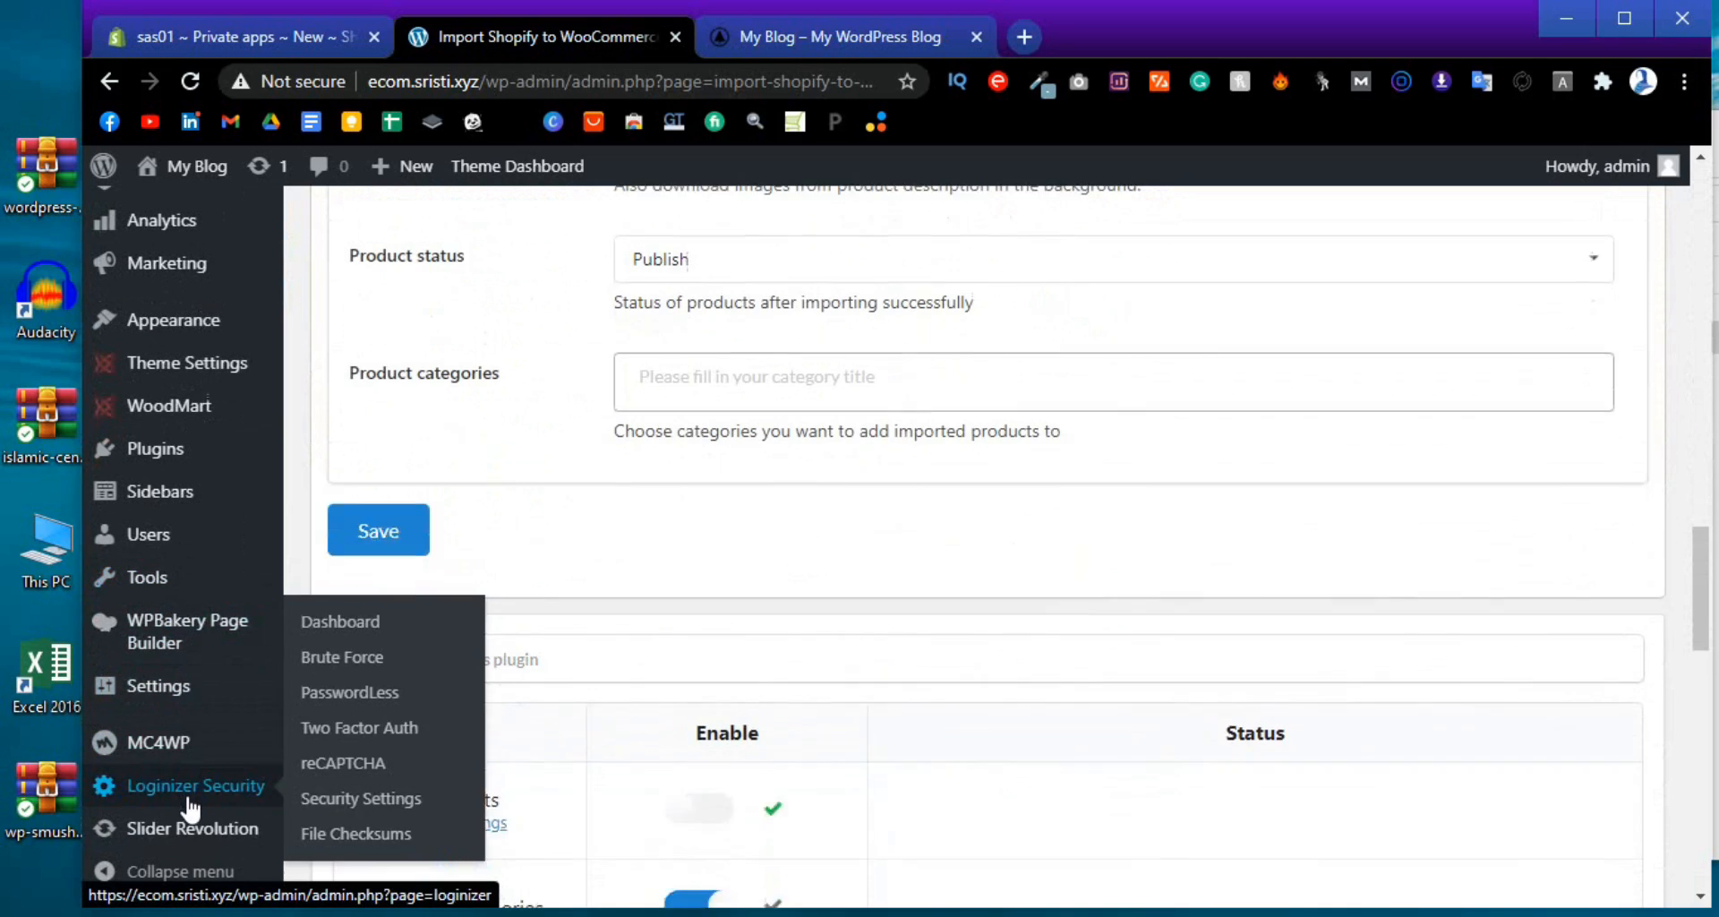
scroll(188, 784, "up", 6)
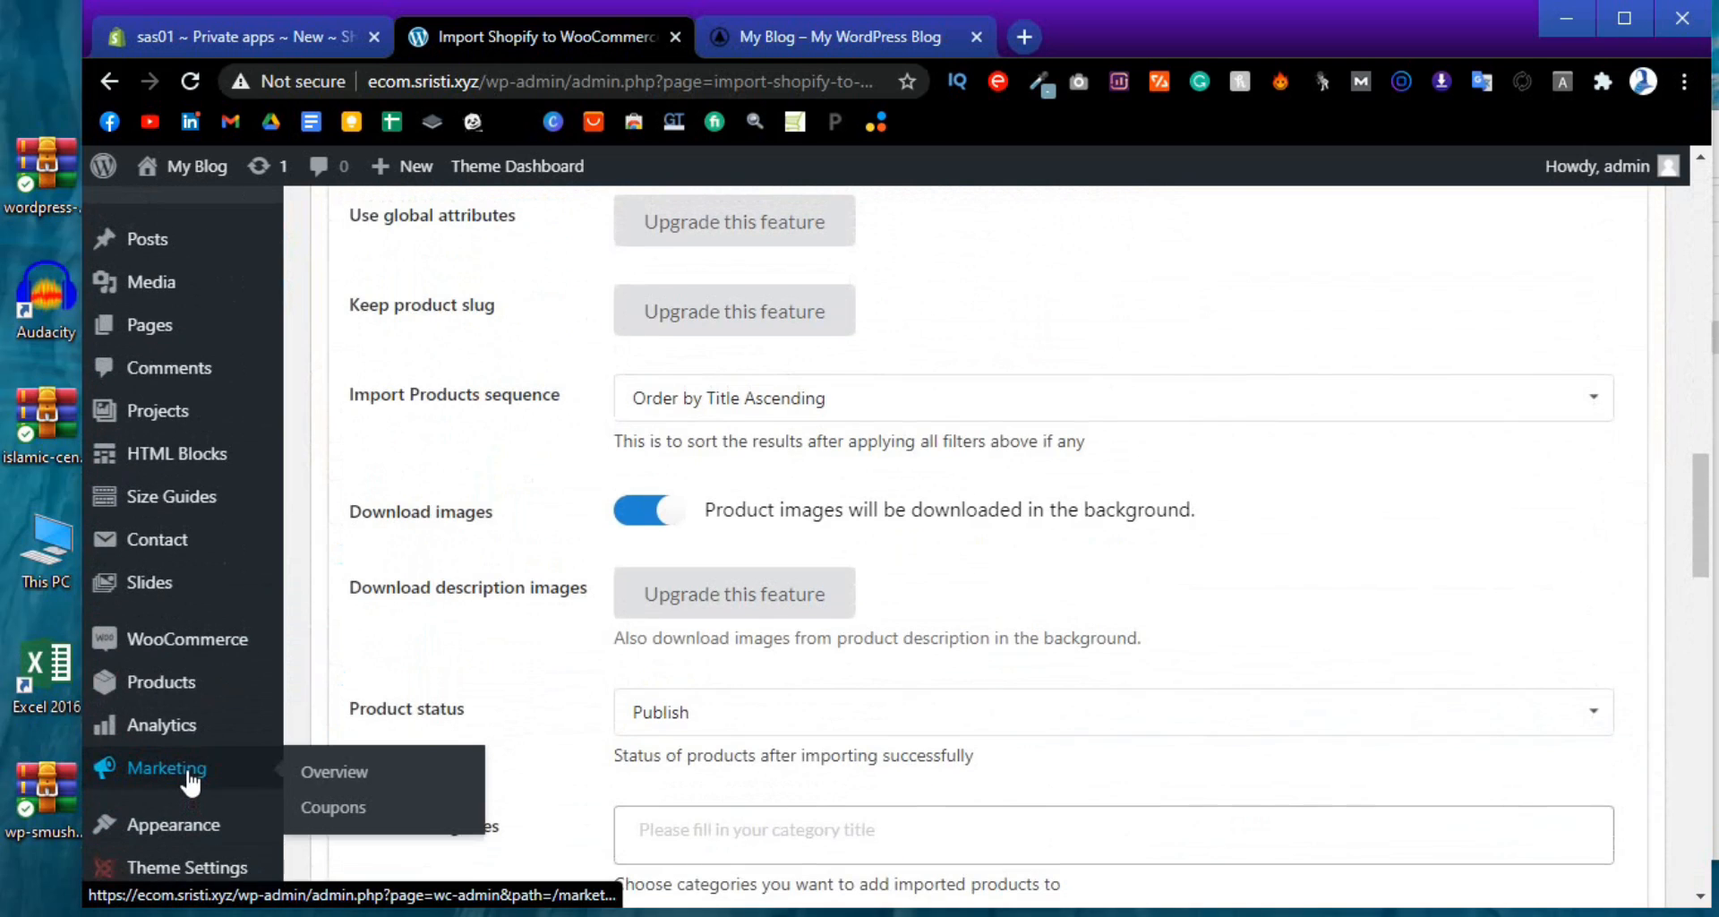
left_click(196, 688)
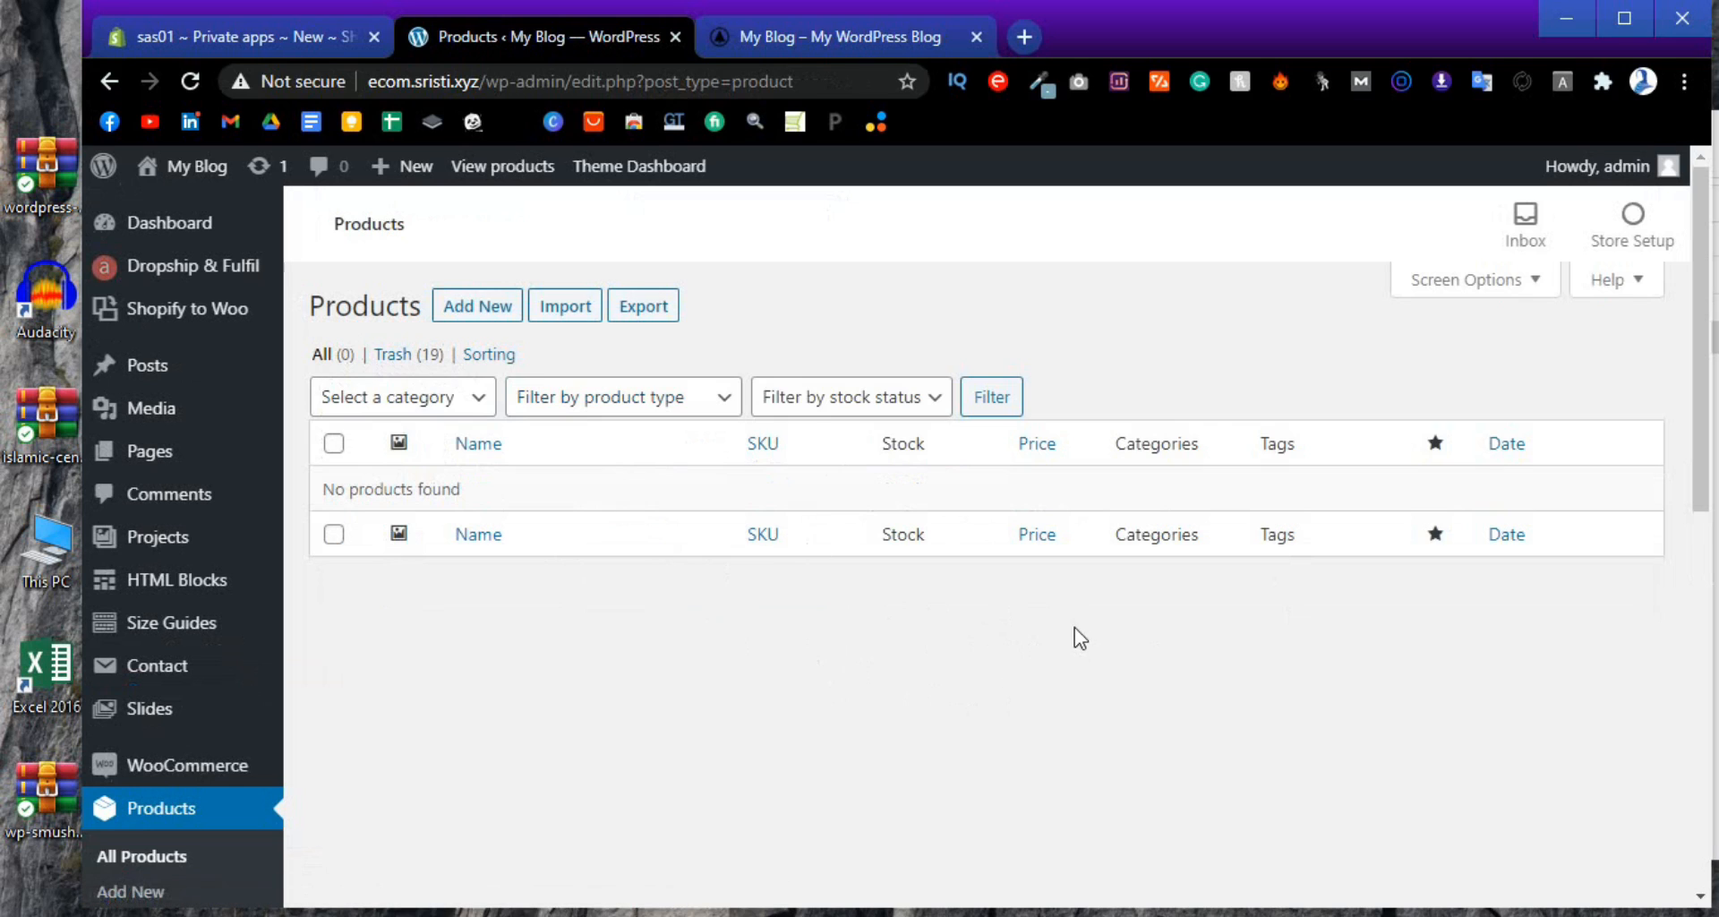
Return to the Shopify to Woo import page and enable Products and Product categories for import
mouse_move(200, 320)
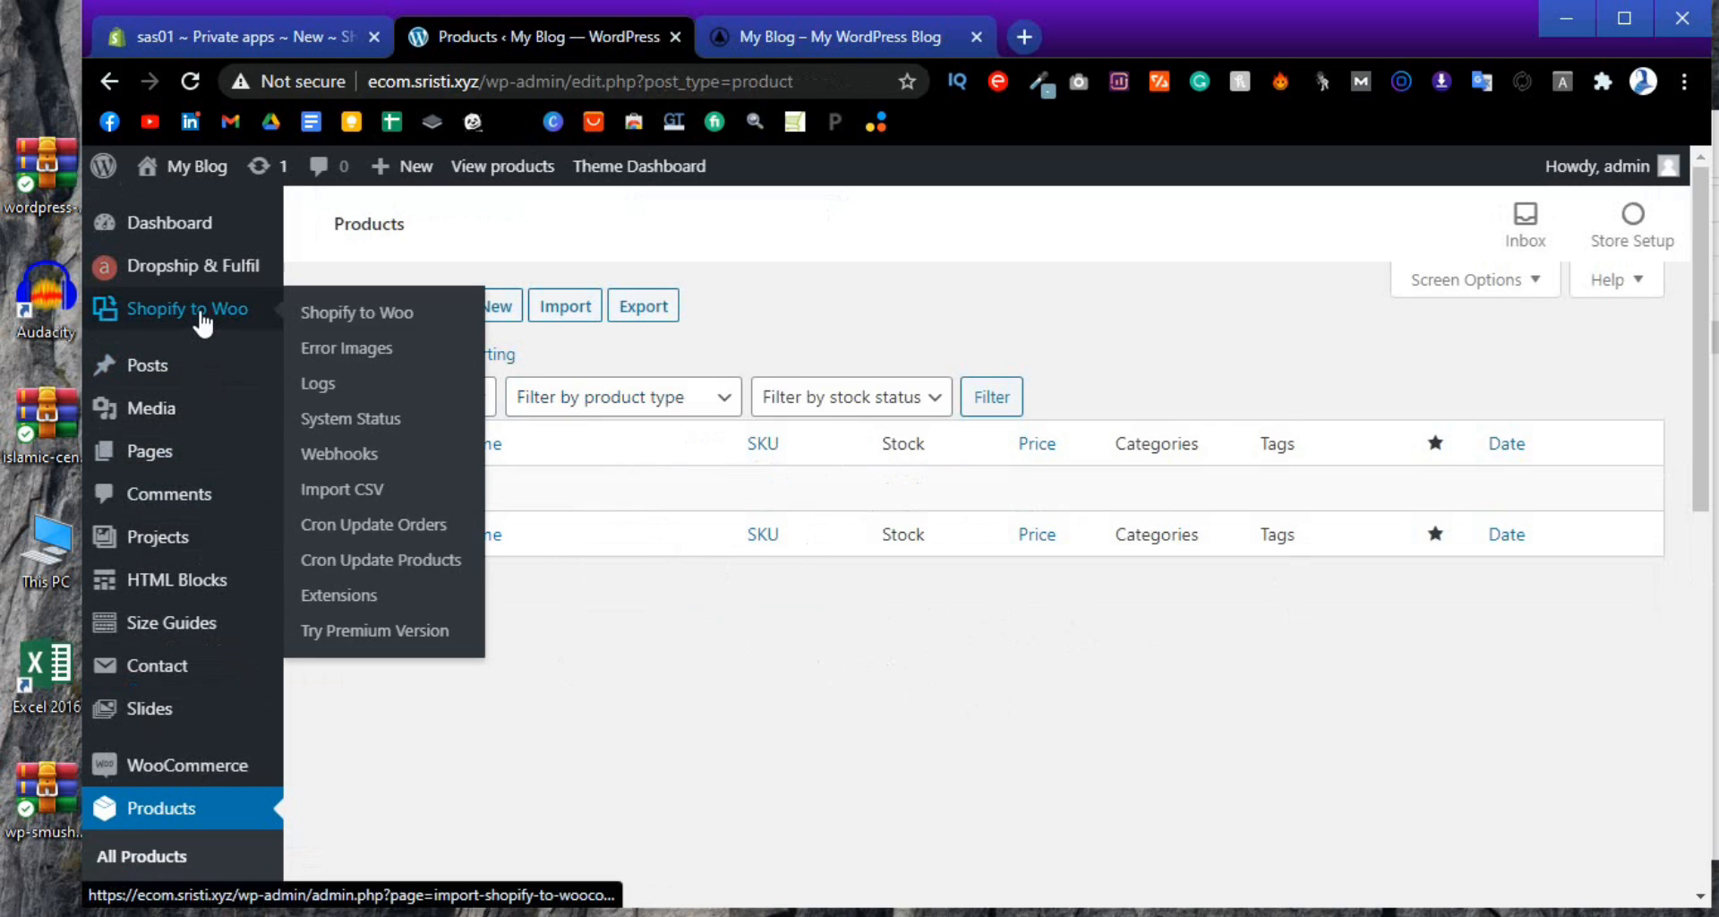
left_click(202, 320)
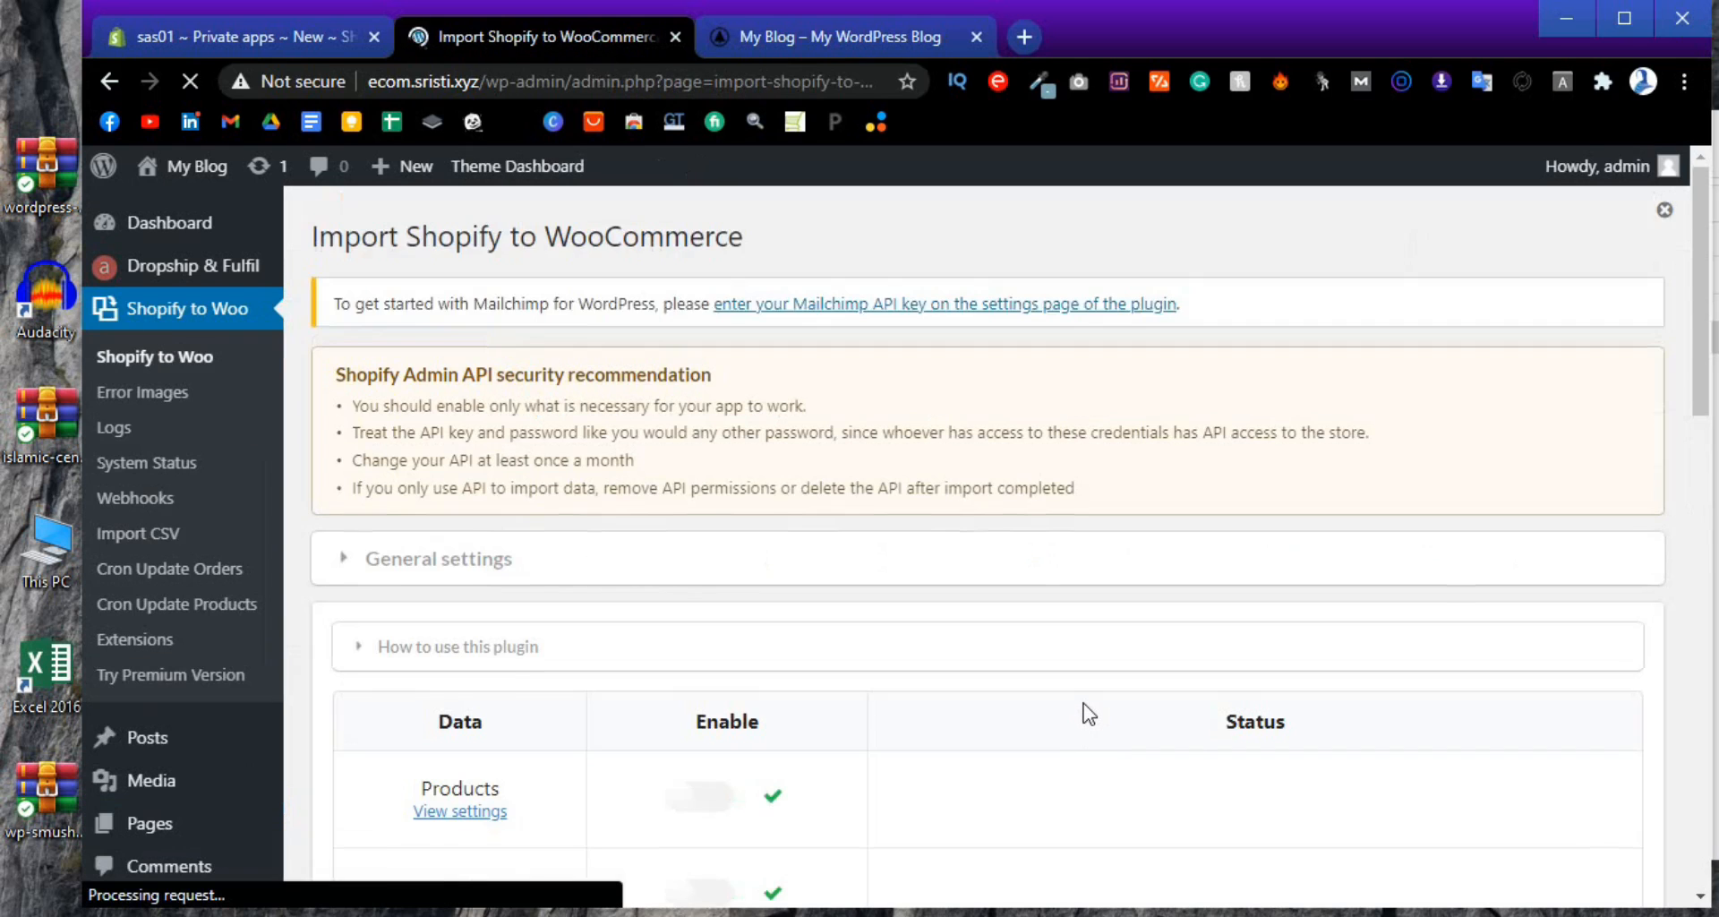
scroll(1086, 712, "down", 5)
scroll(1086, 714, "down", 7)
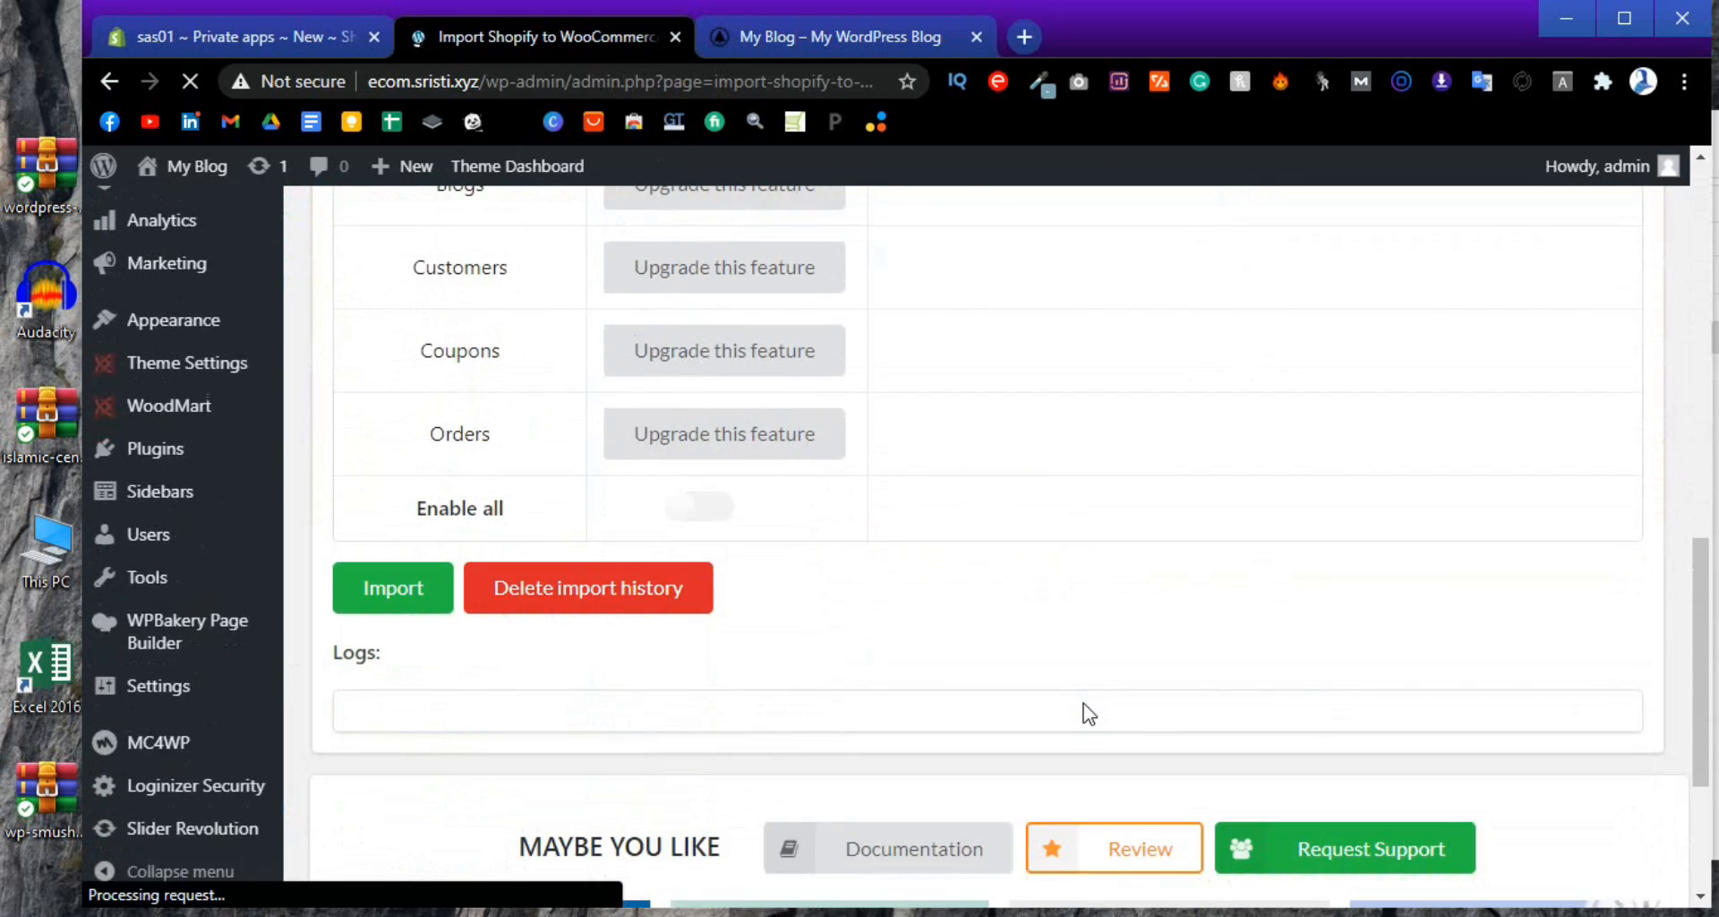
scroll(1088, 713, "up", 10)
scroll(1087, 713, "down", 3)
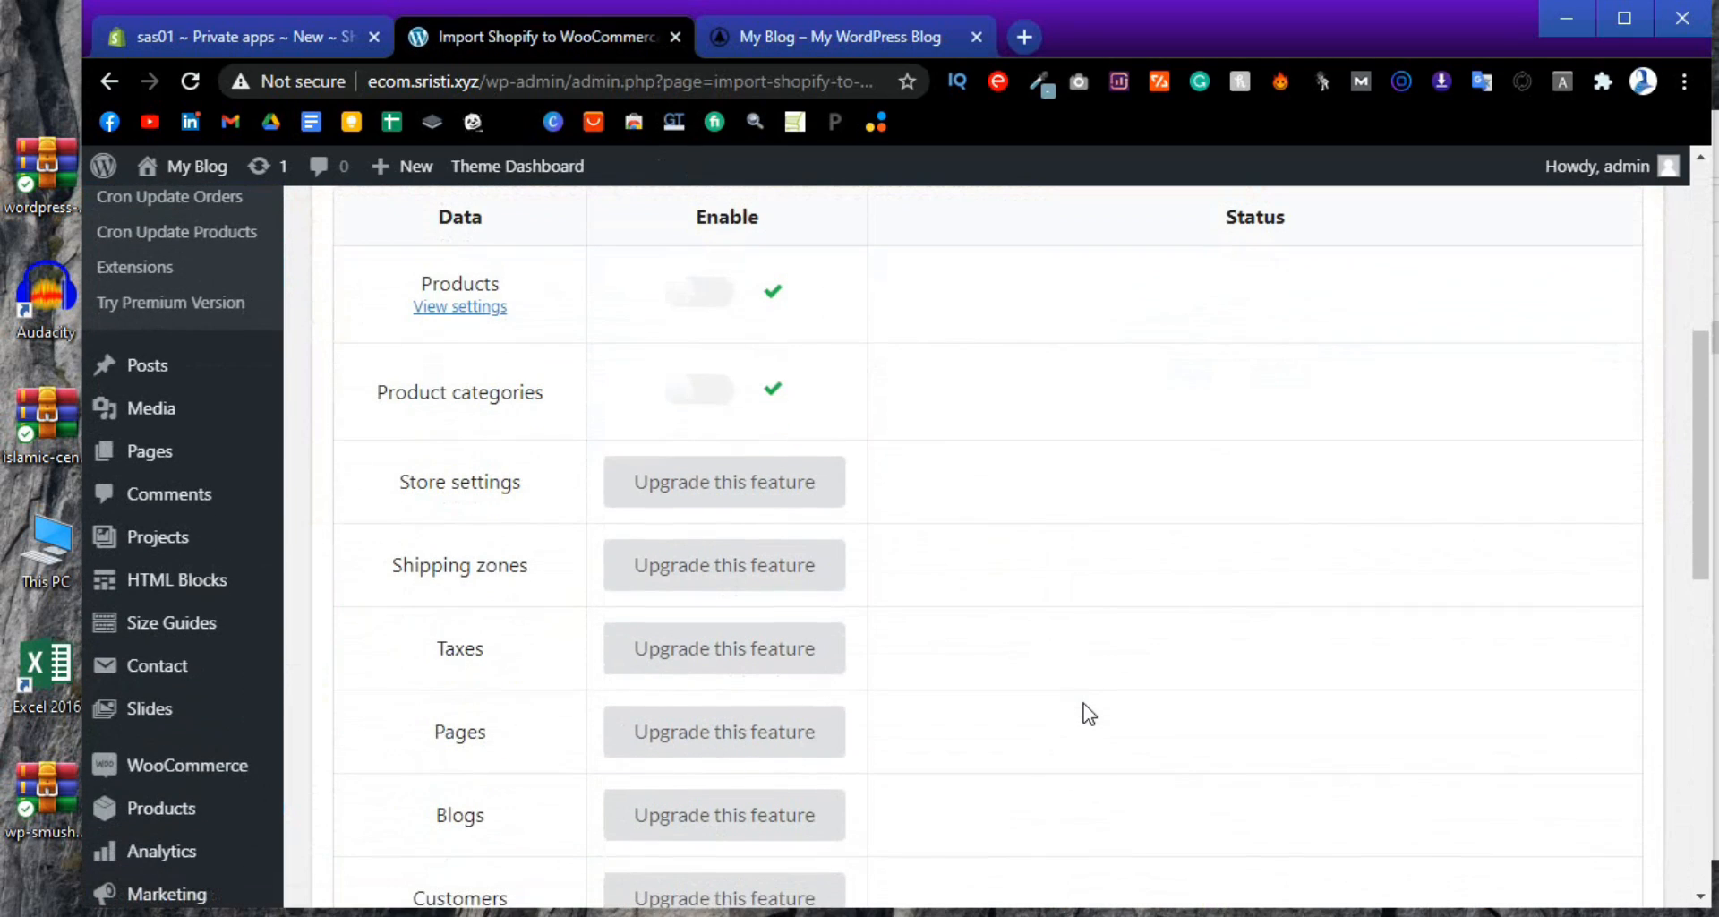
left_click(688, 304)
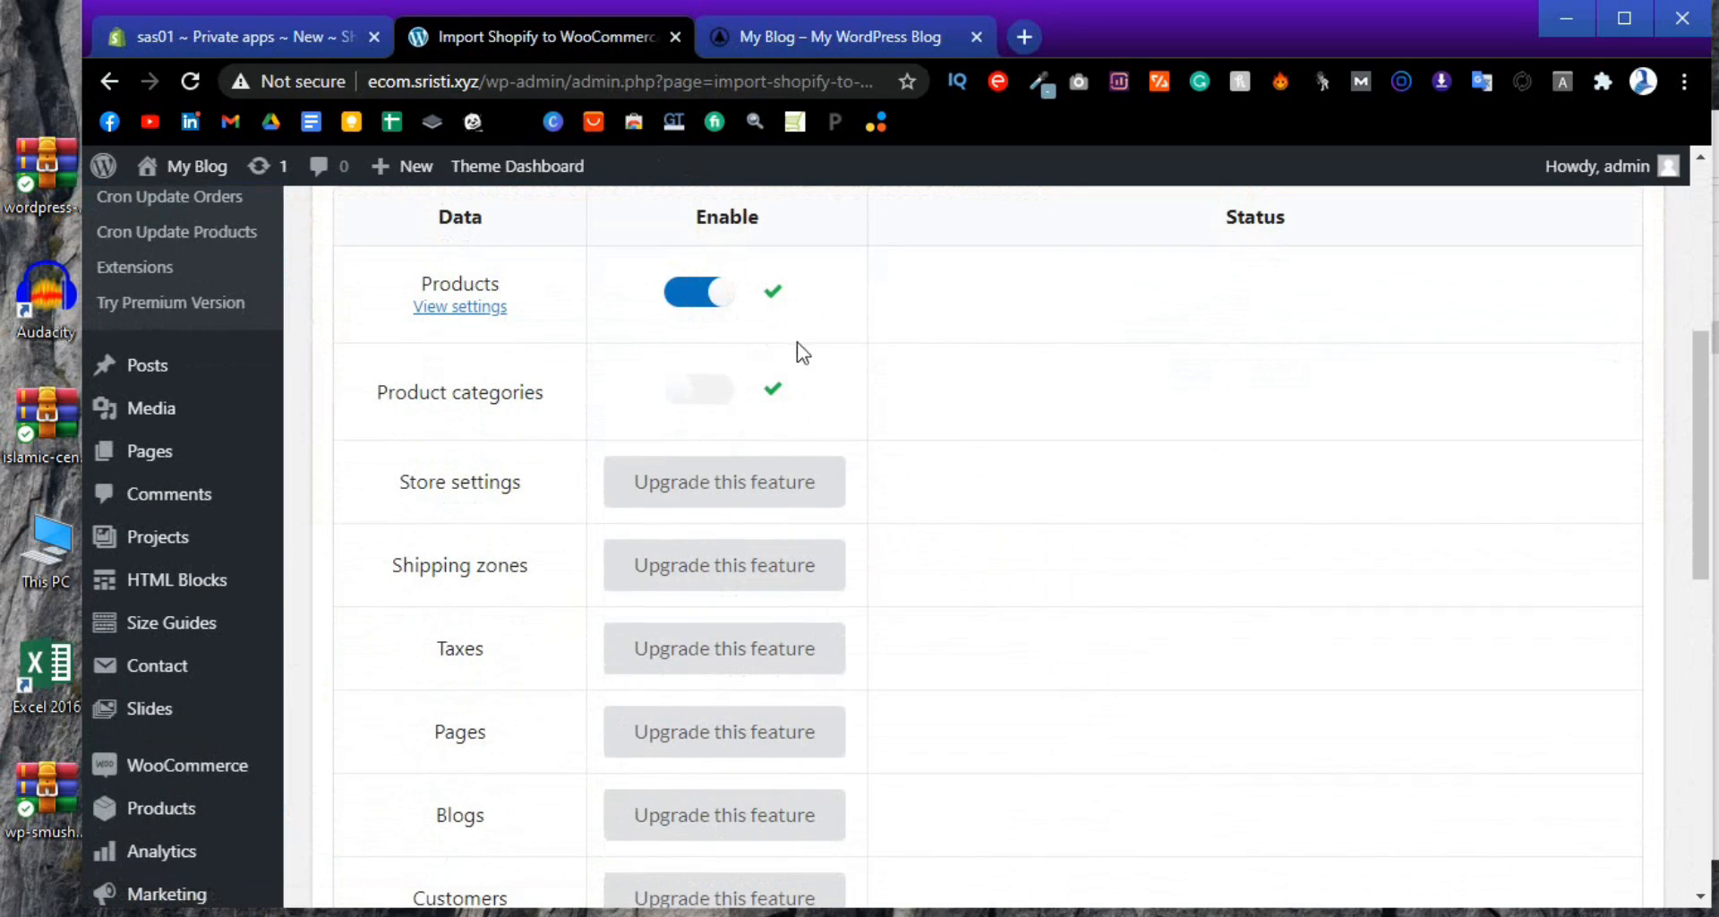
left_click(691, 393)
scroll(941, 575, "up", 1)
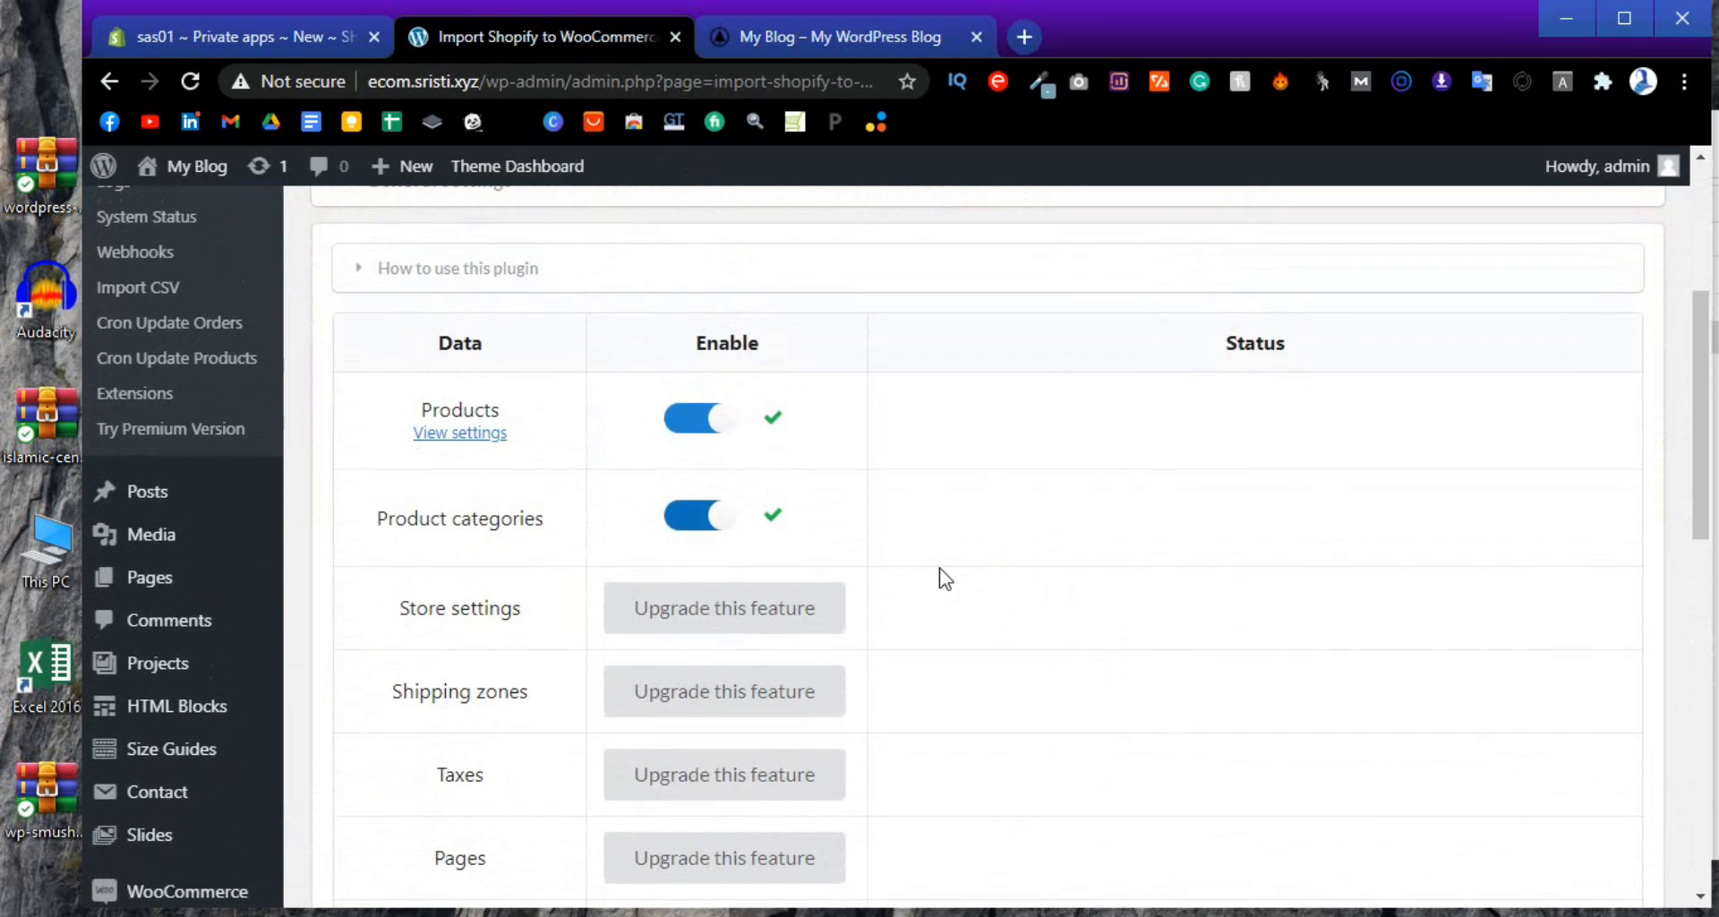
Import the enabled products and product categories from Shopify, agreeing to continue despite the earlier product import
left_click(239, 40)
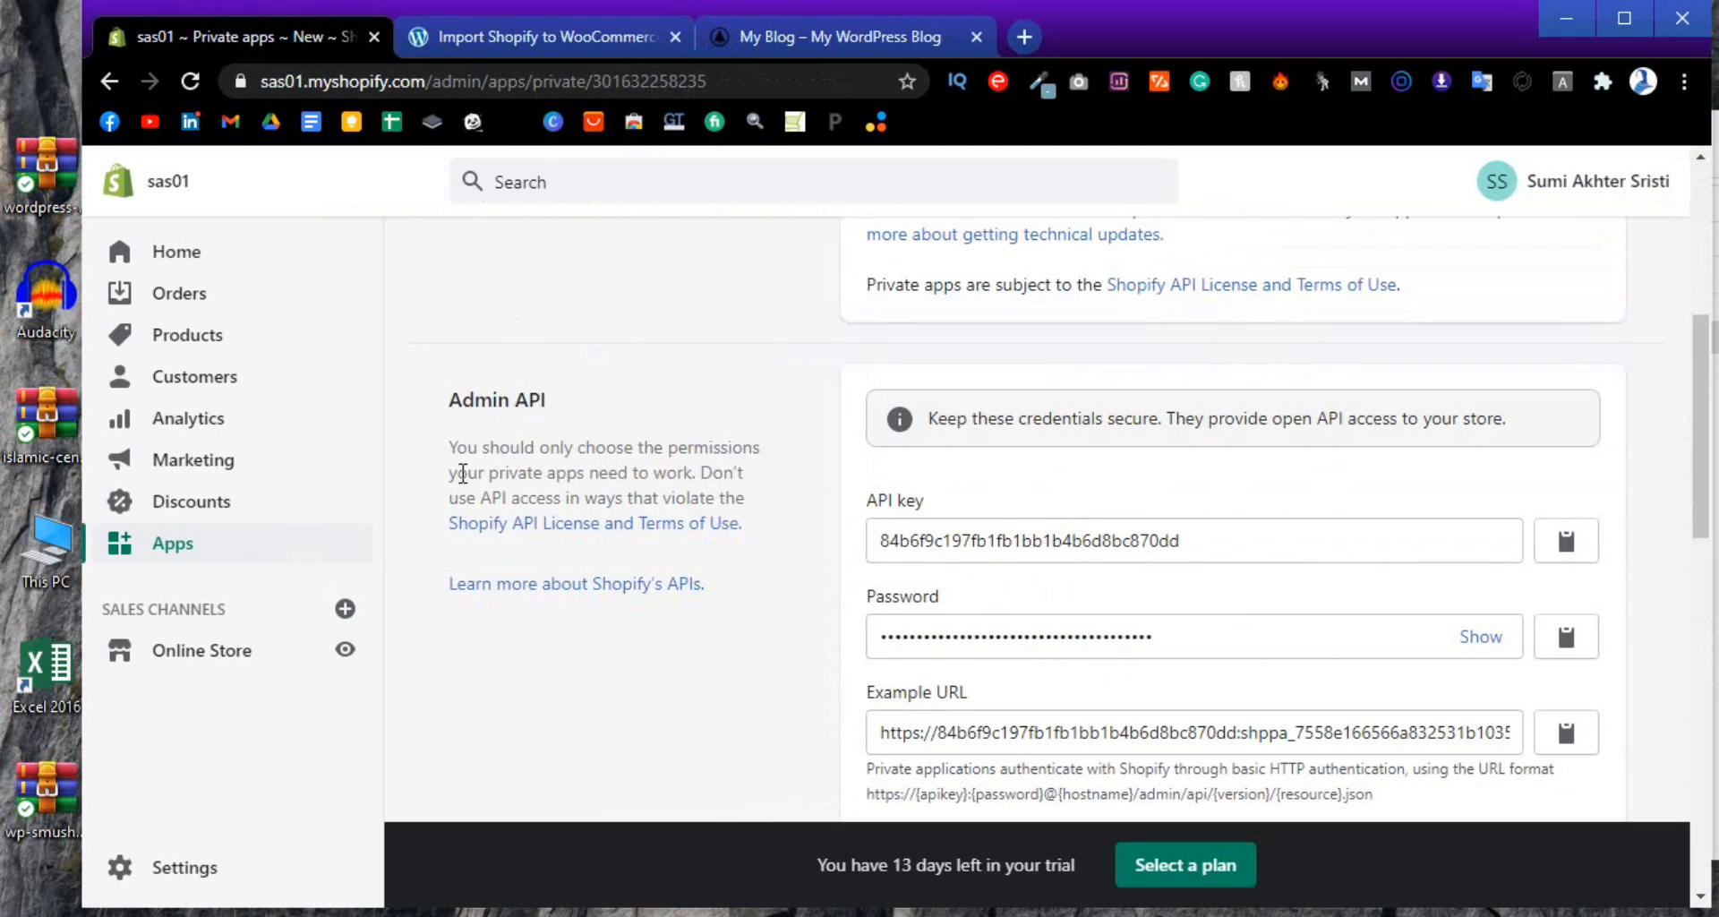
left_click(573, 43)
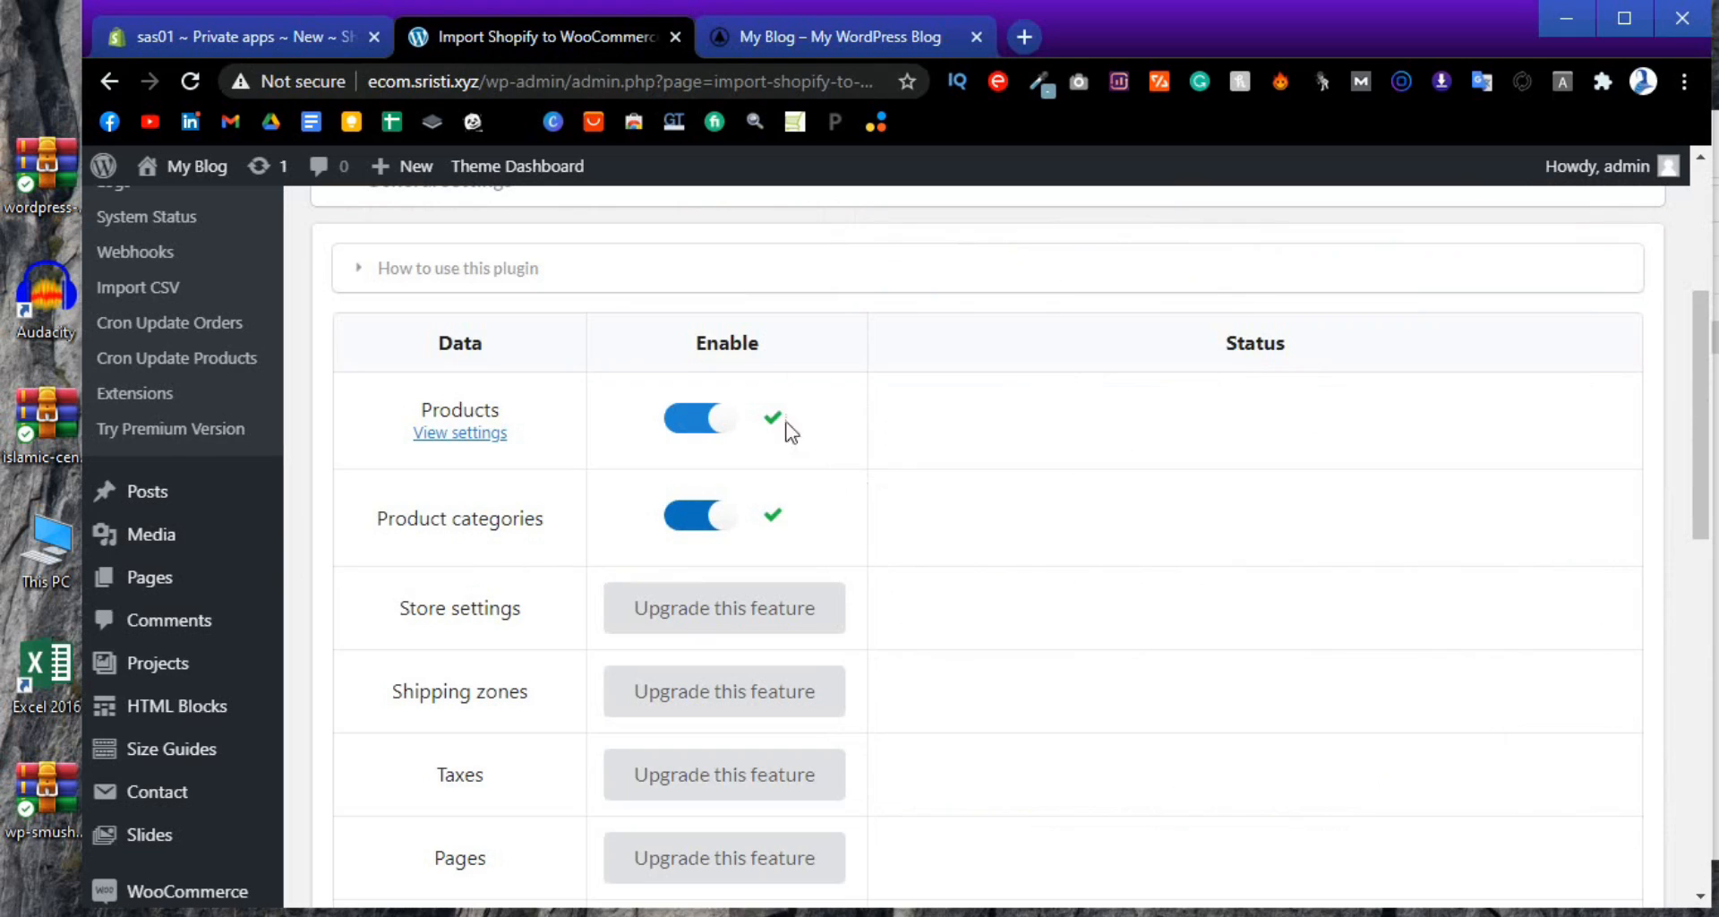
scroll(940, 609, "down", 8)
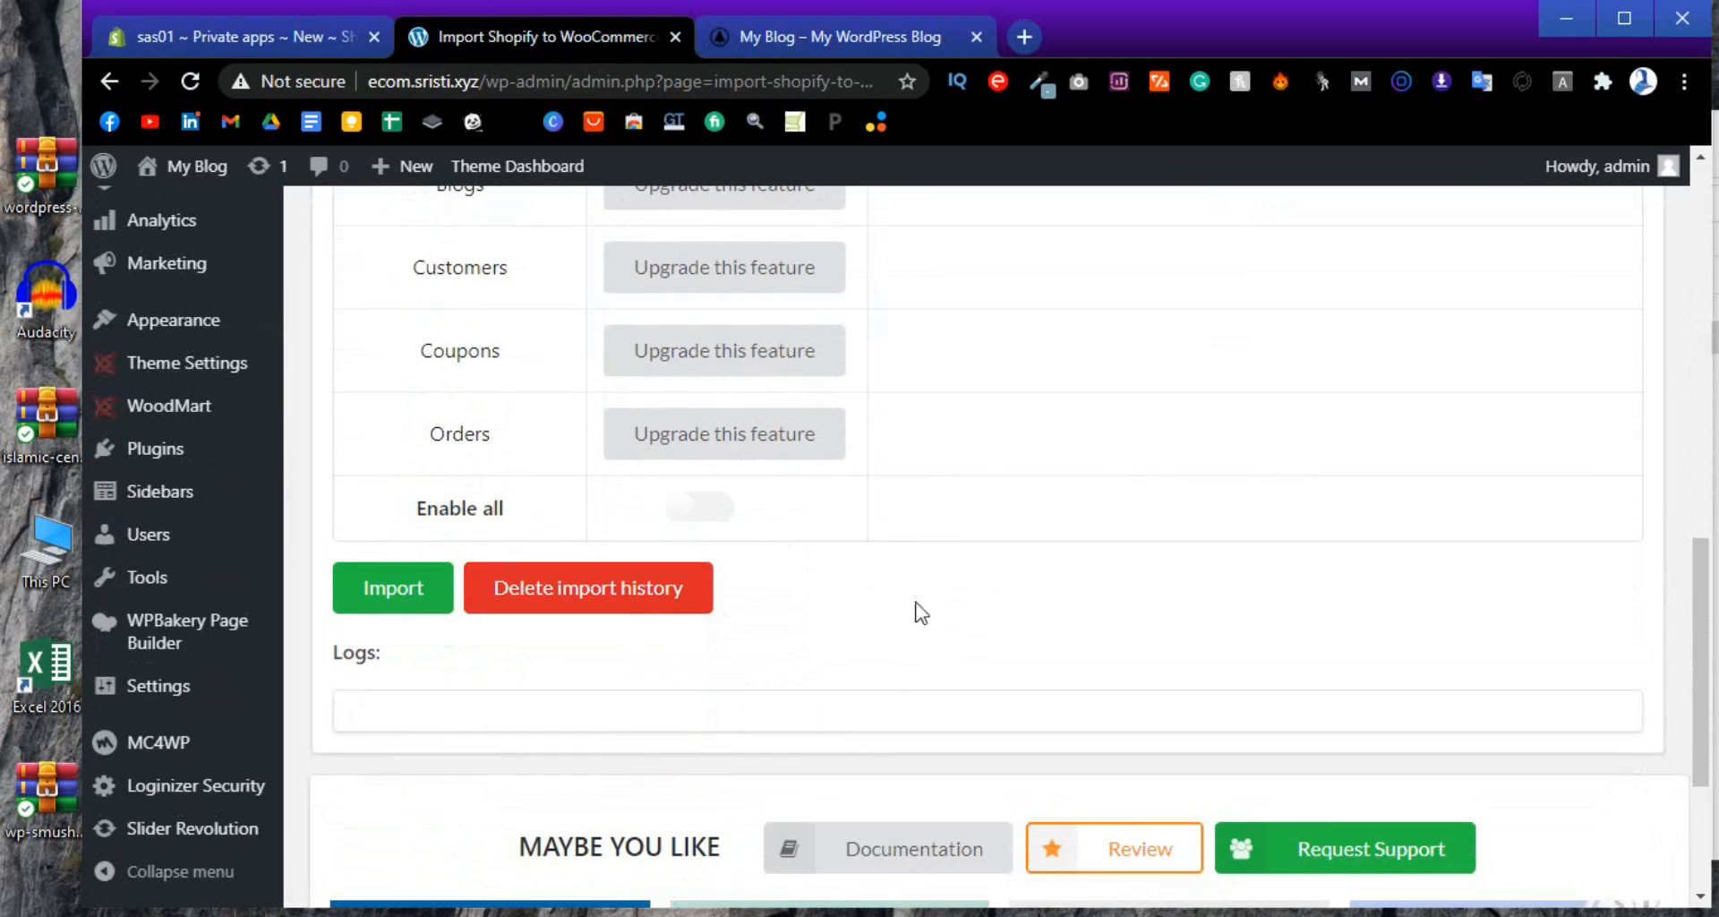
left_click(394, 602)
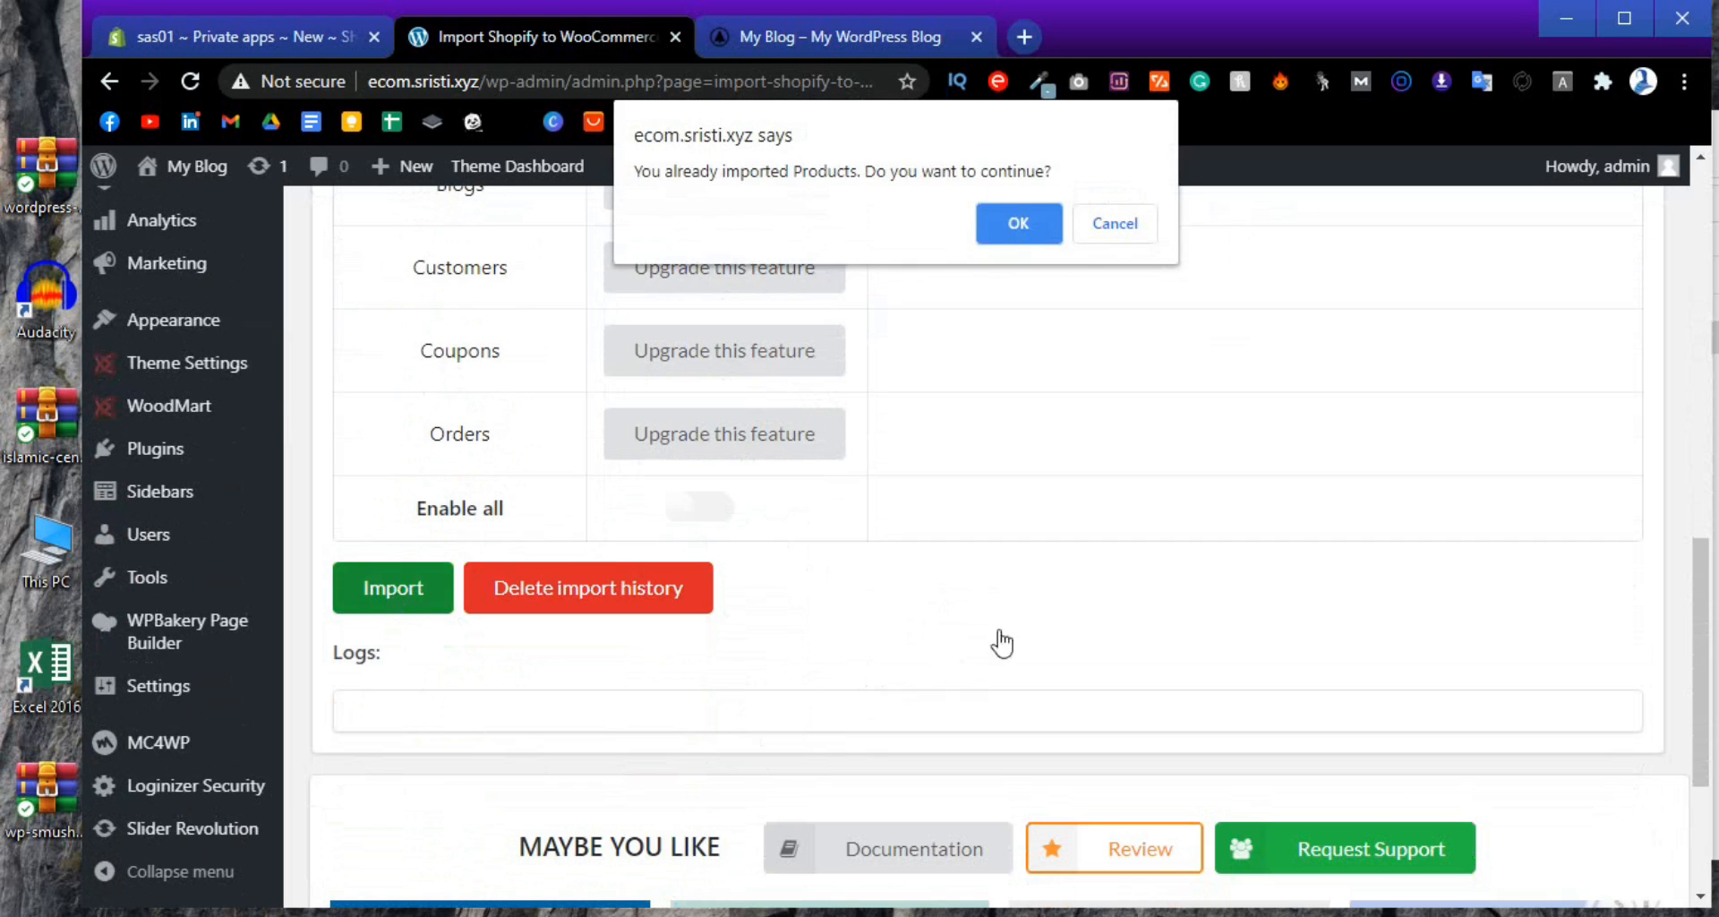
left_click(1018, 225)
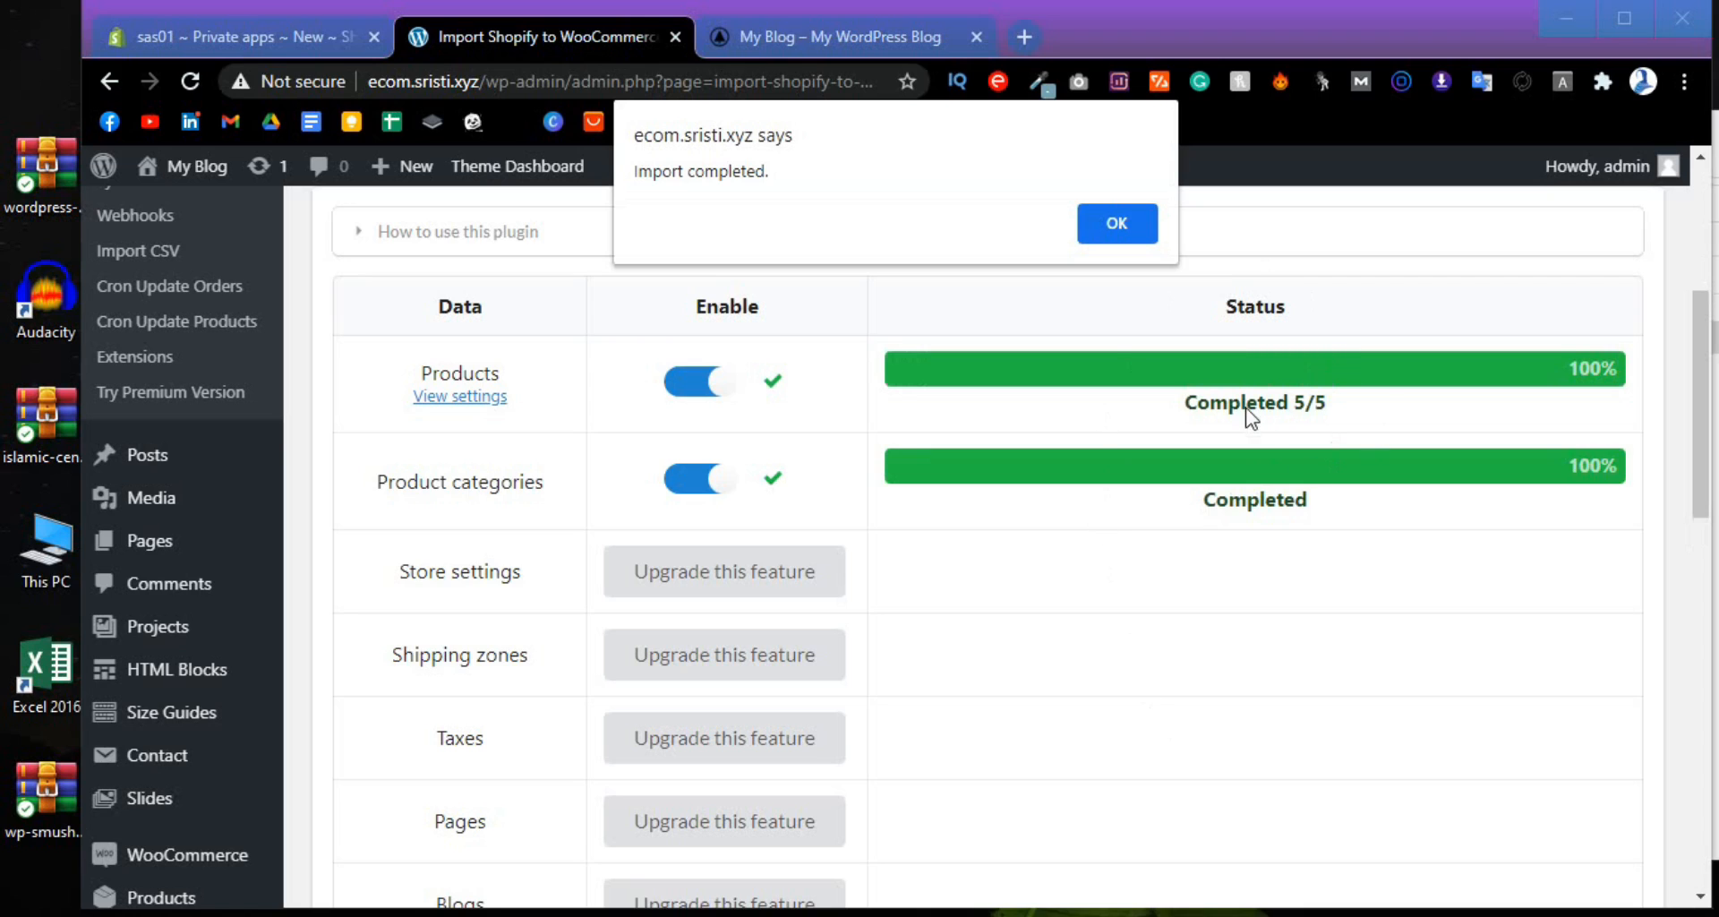
left_click(1119, 228)
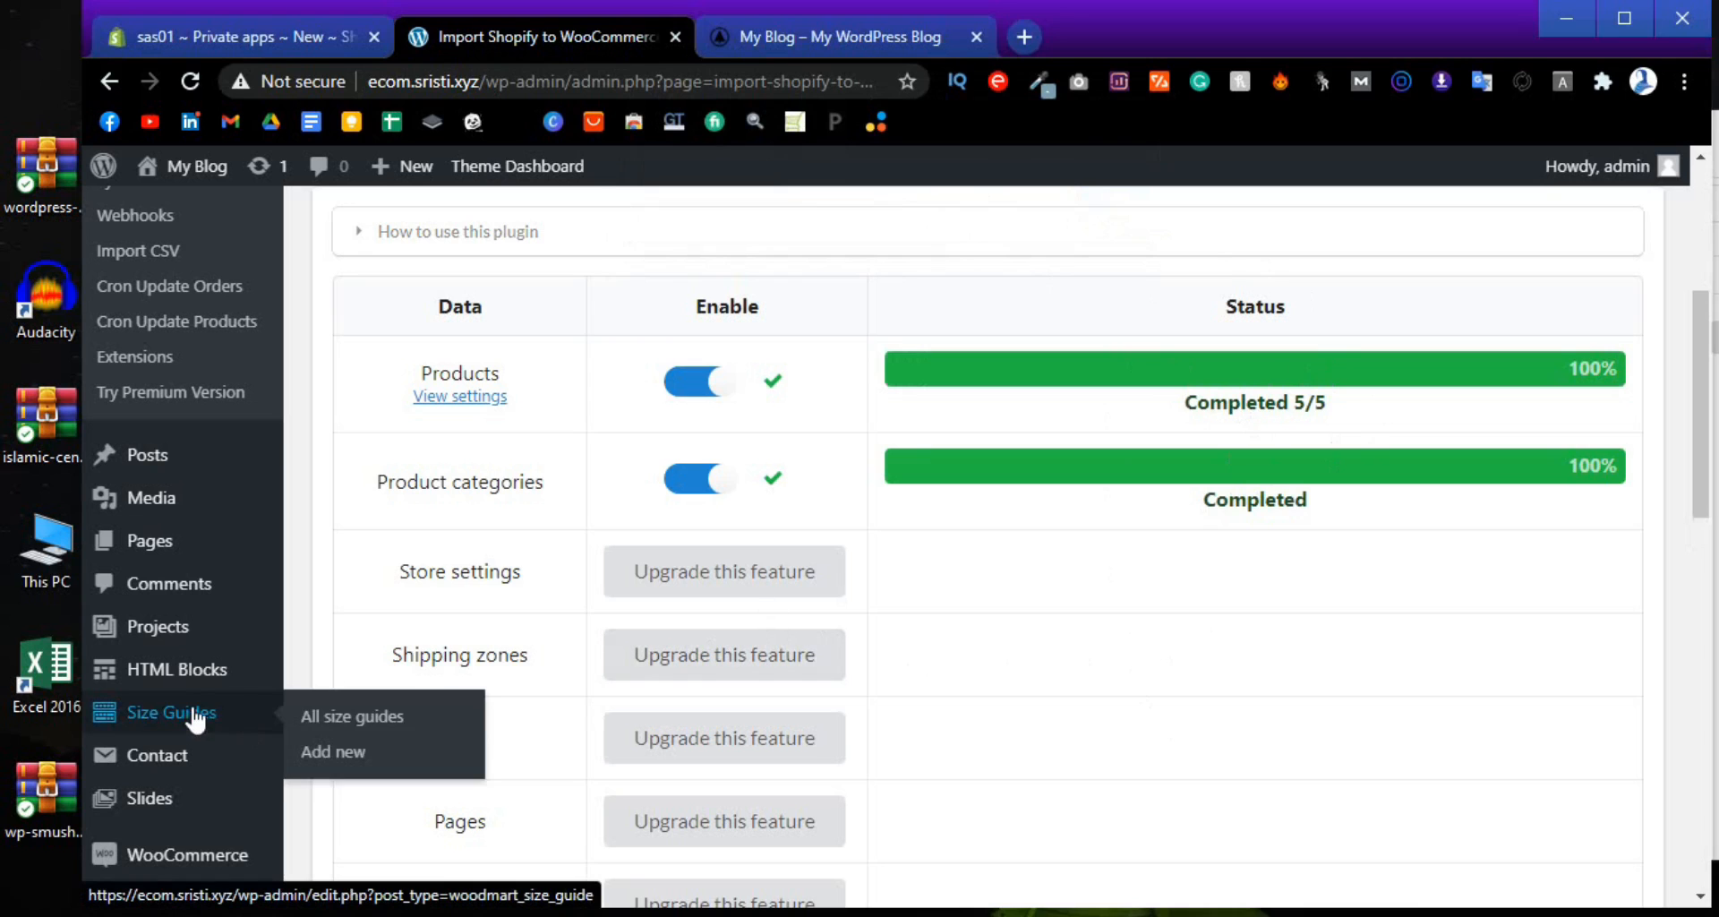
Open the WooCommerce products list and review the imported products from first to last
scroll(192, 713, "down", 1)
scroll(195, 717, "down", 2)
mouse_move(194, 727)
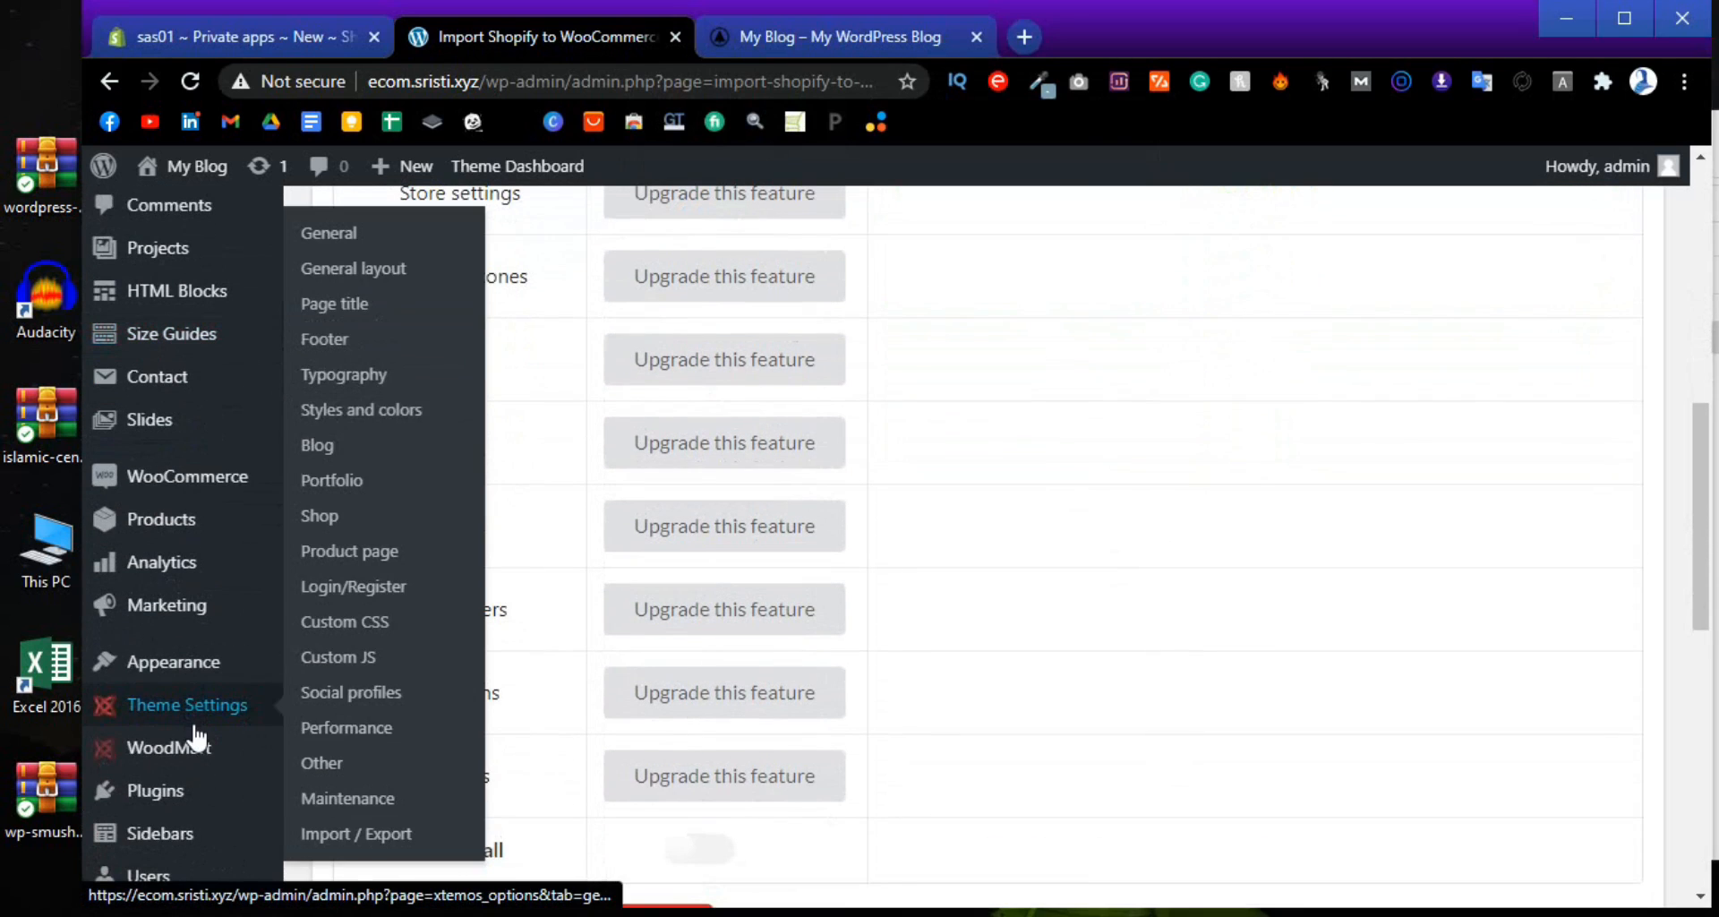
left_click(191, 521)
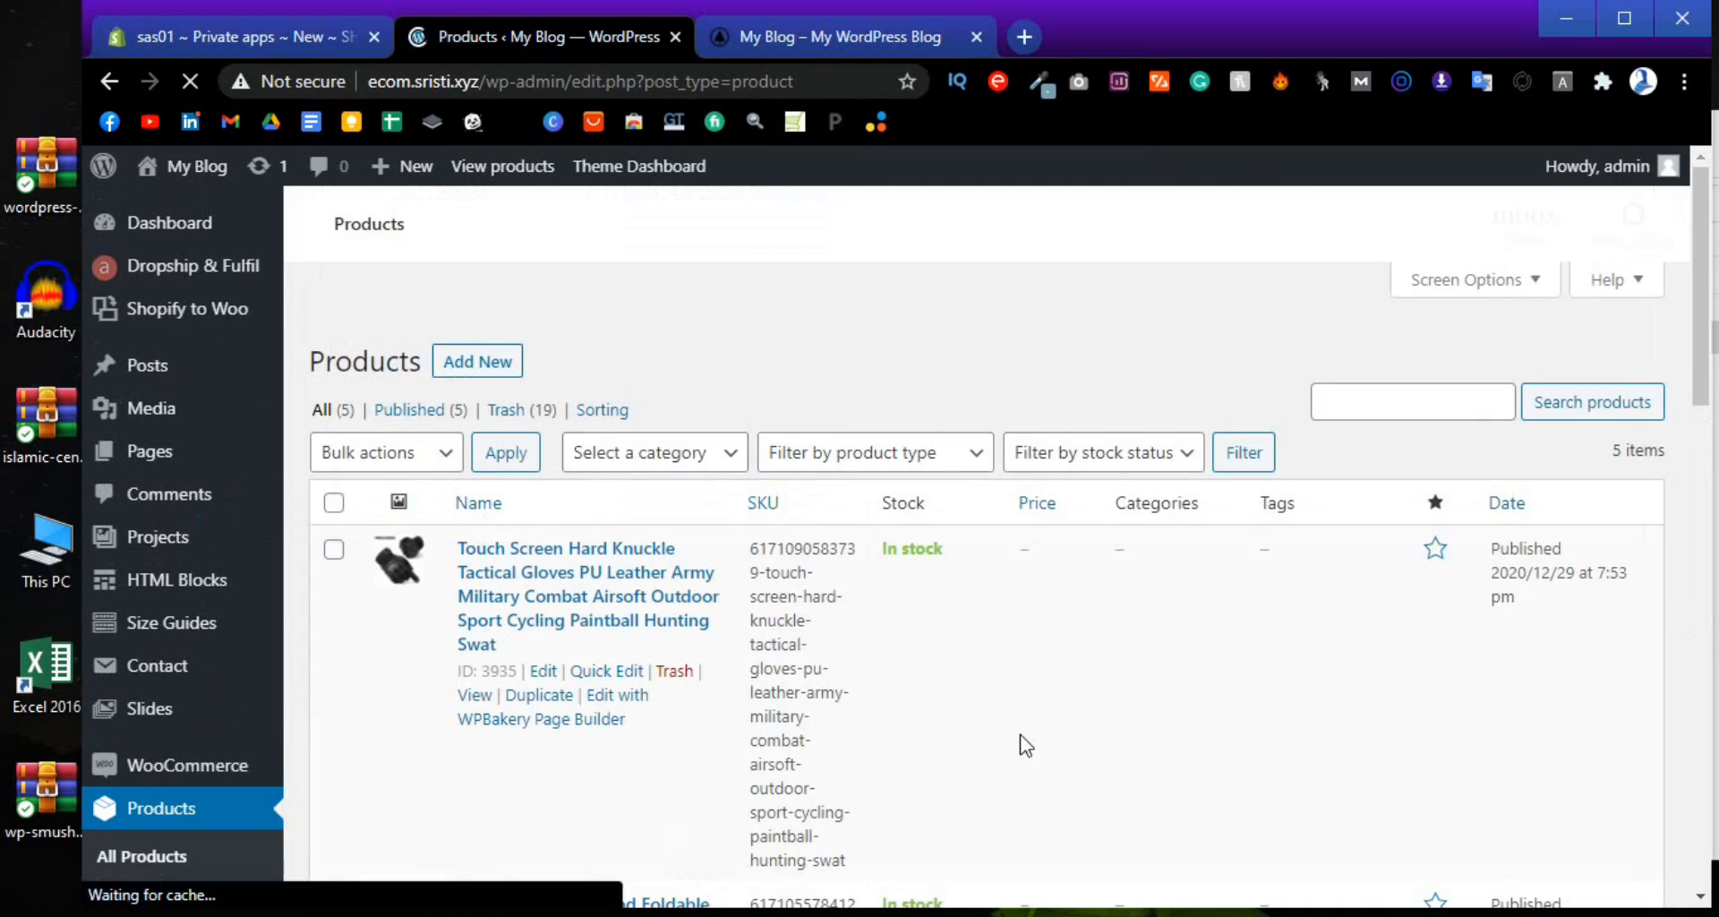
scroll(915, 637, "down", 10)
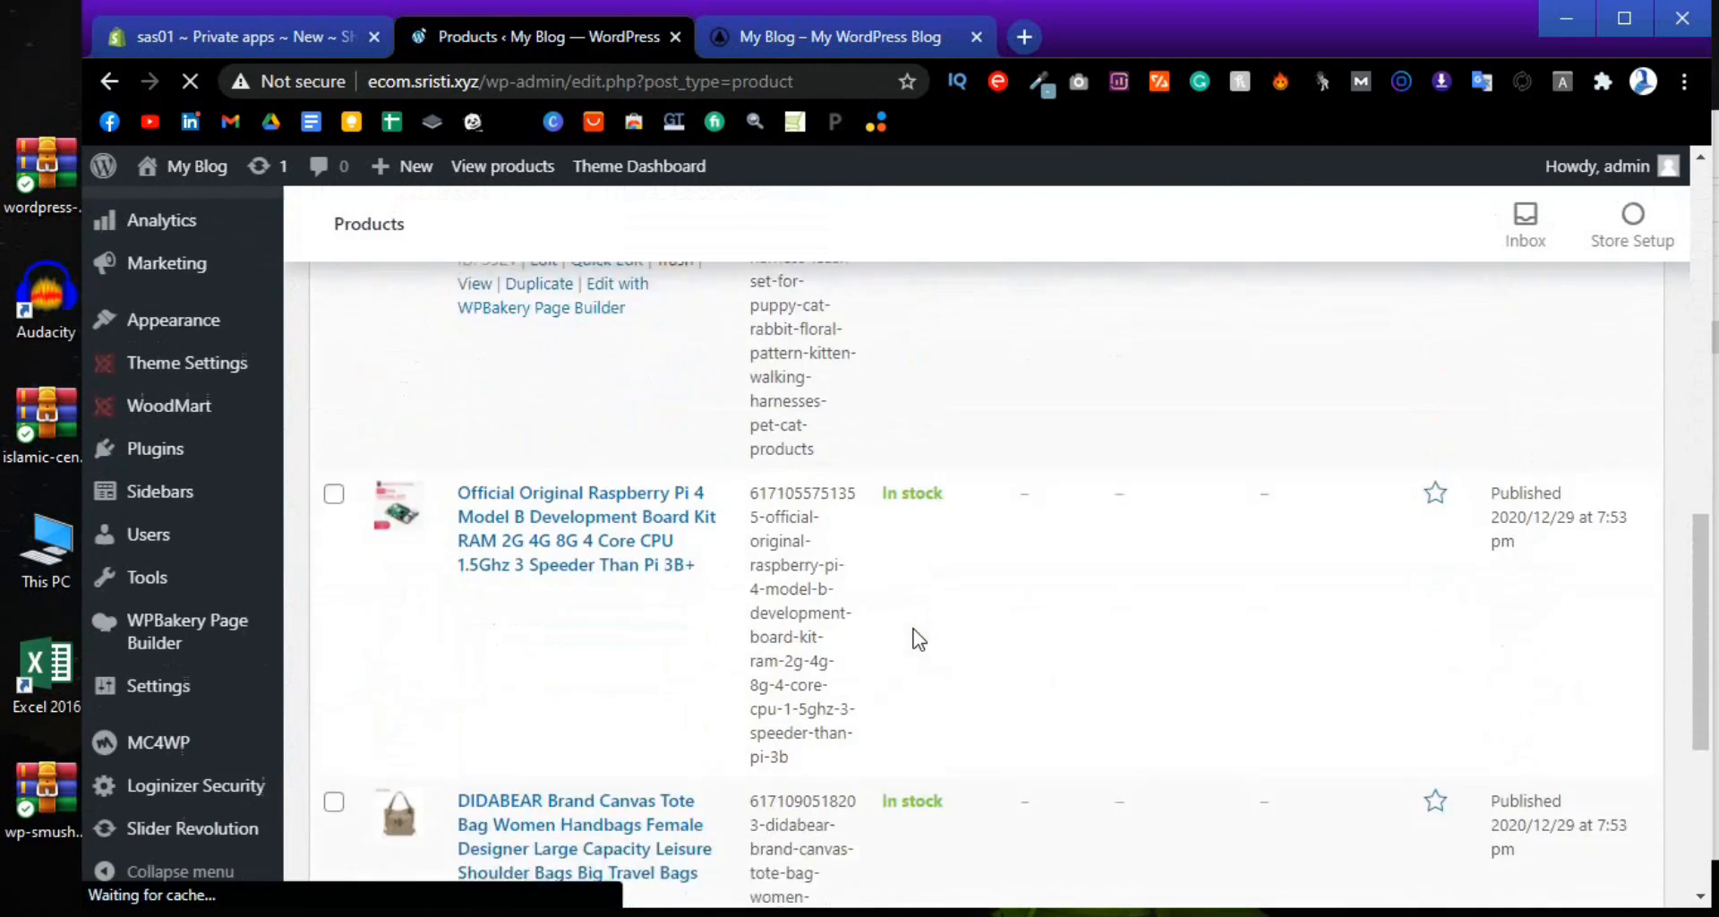
scroll(915, 637, "down", 5)
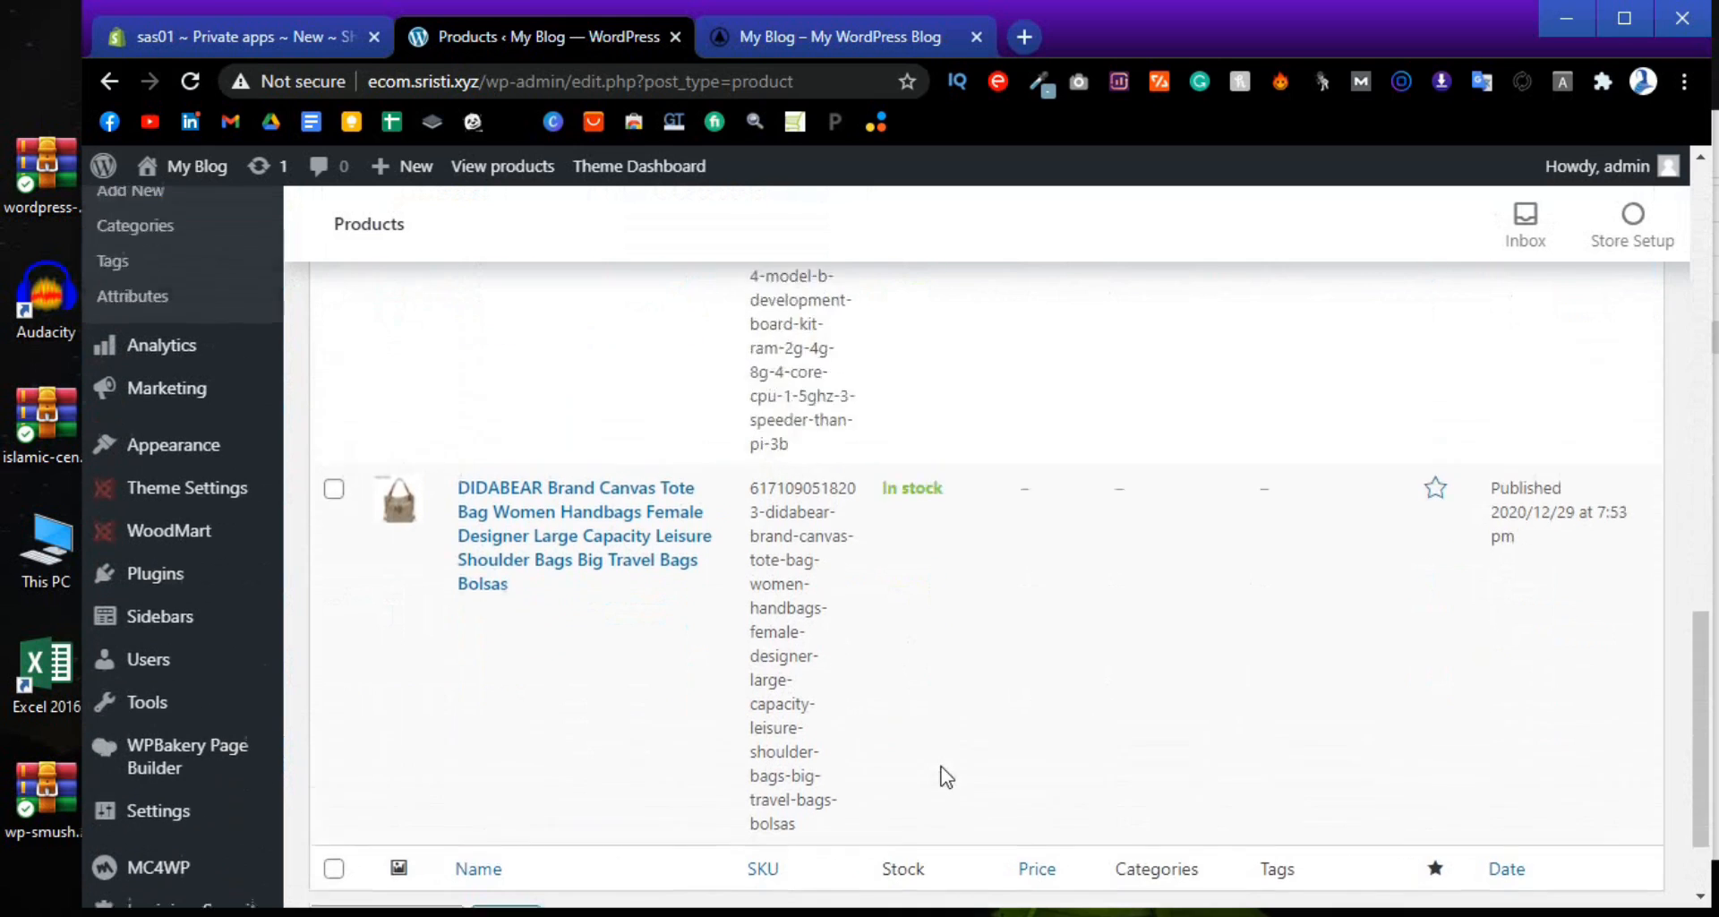
scroll(956, 748, "up", 15)
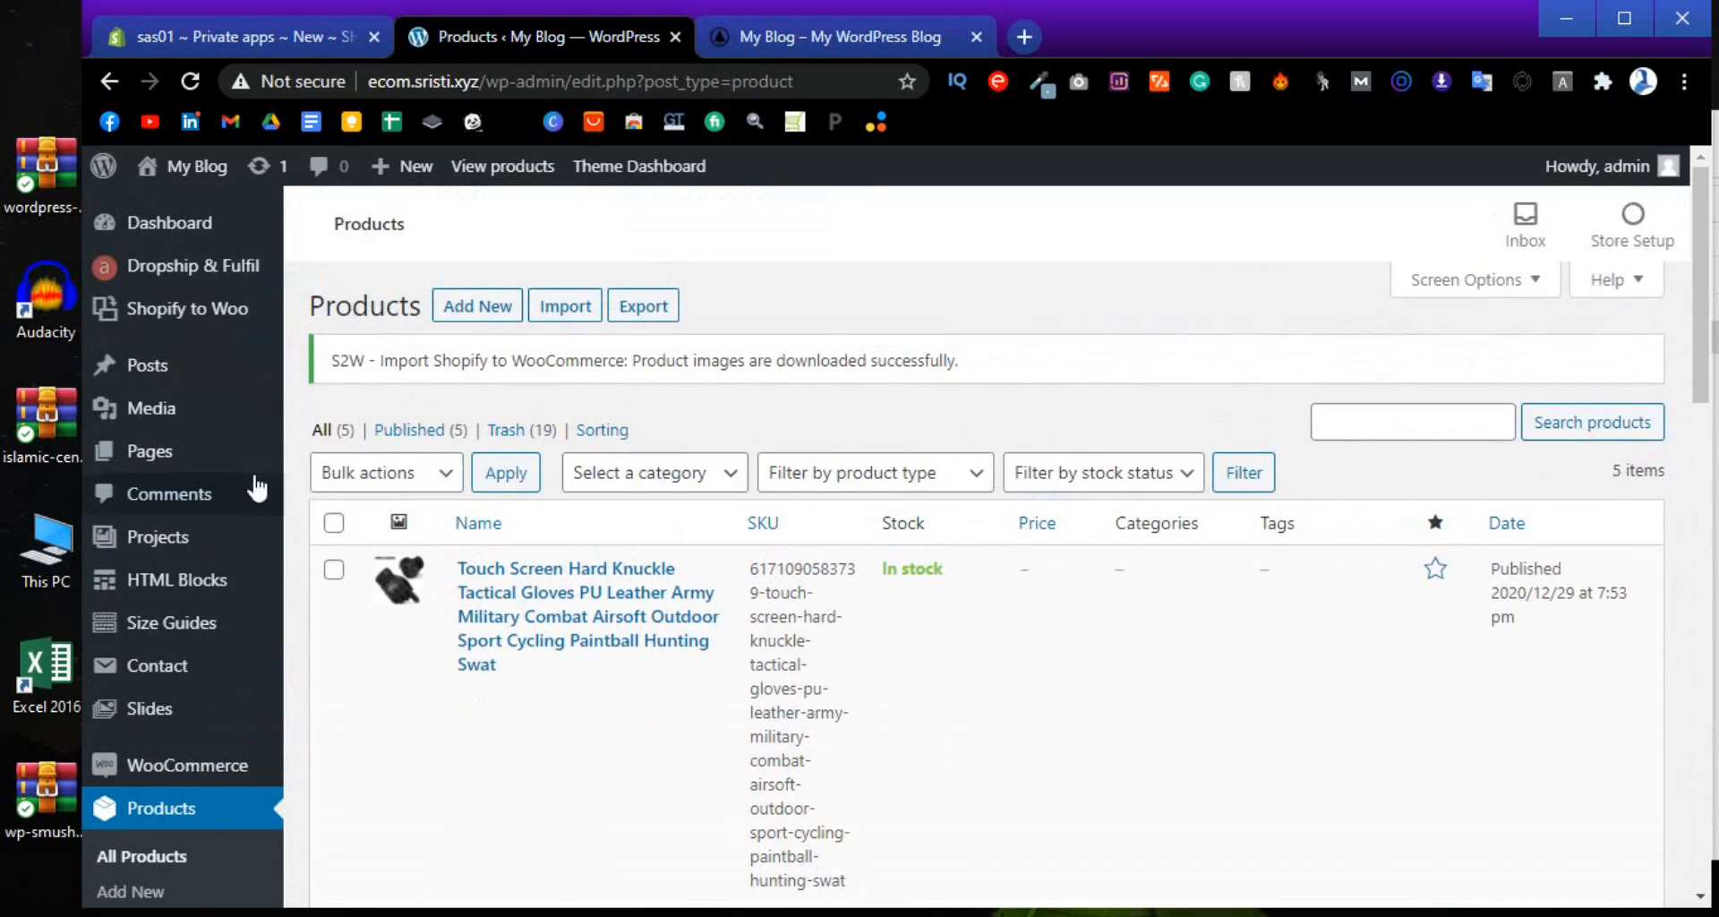
Reopen the Shopify to Woo general settings and review the product import options, including image download, product status and categories
left_click(177, 308)
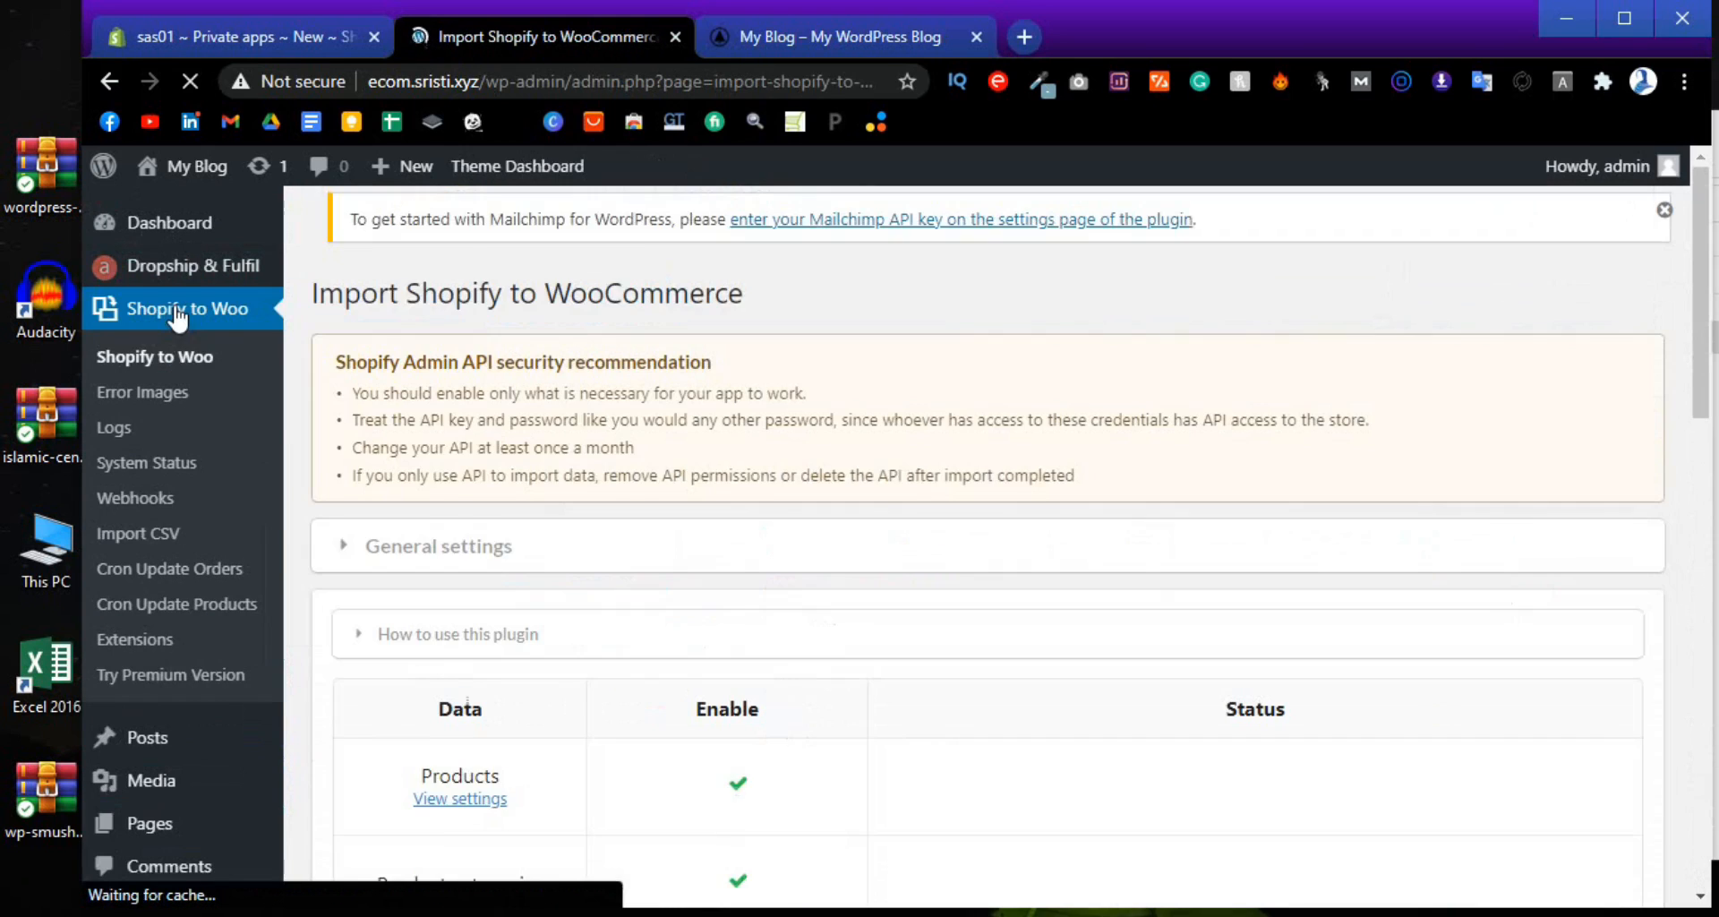
scroll(599, 537, "down", 6)
scroll(599, 533, "down", 3)
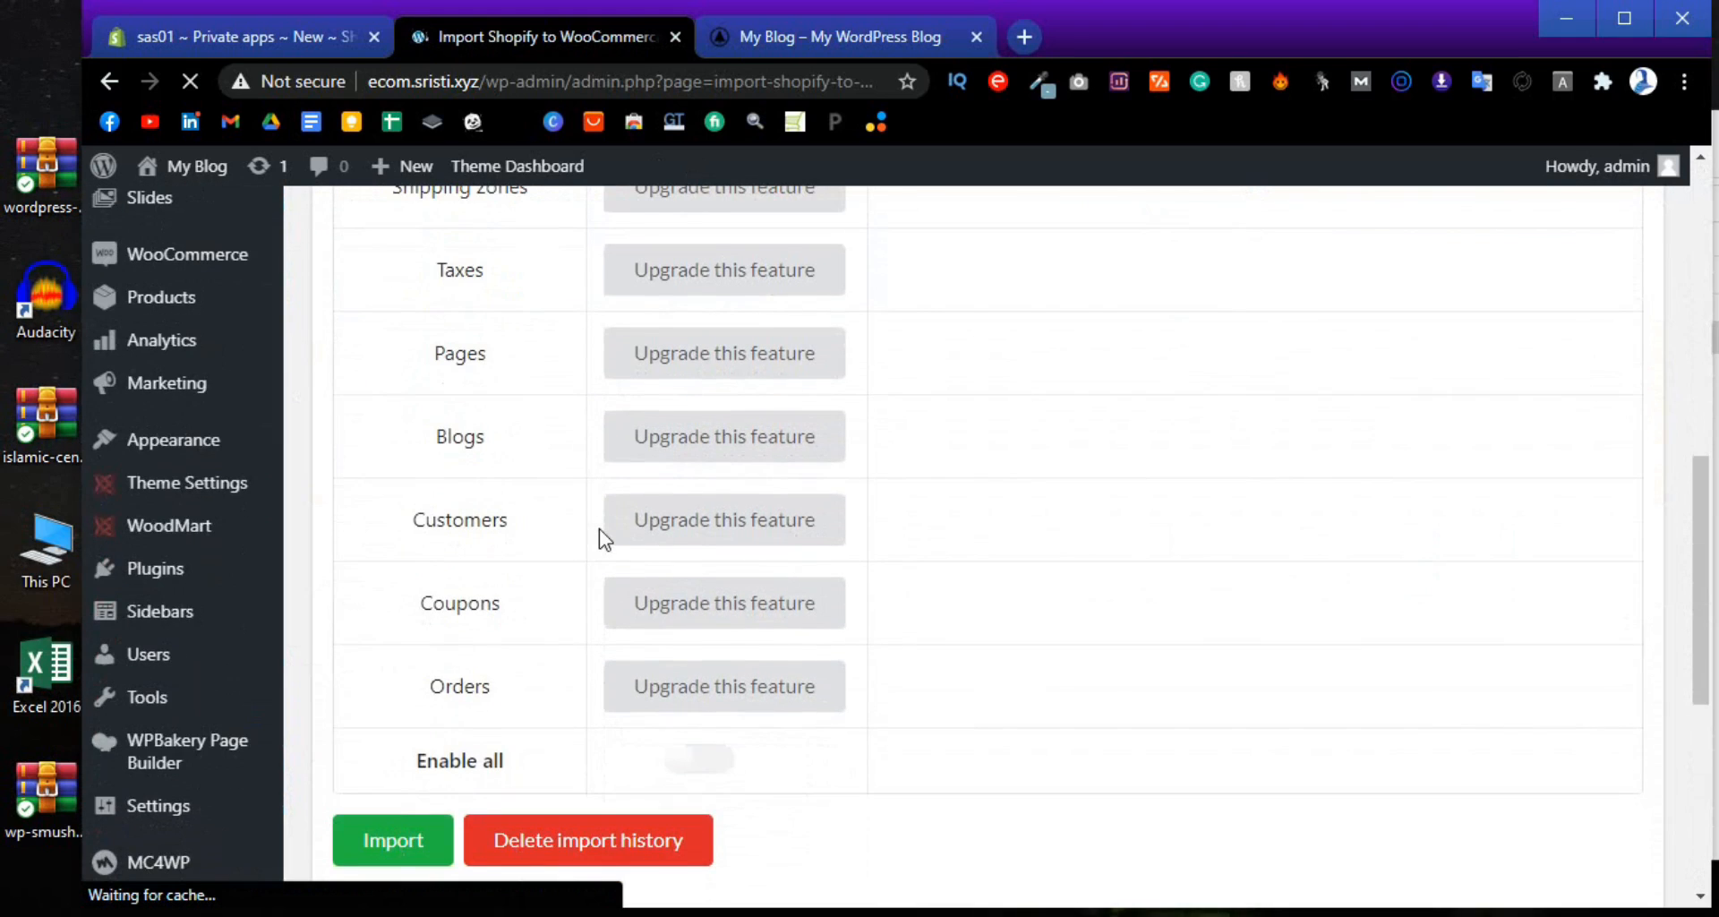
scroll(976, 580, "up", 10)
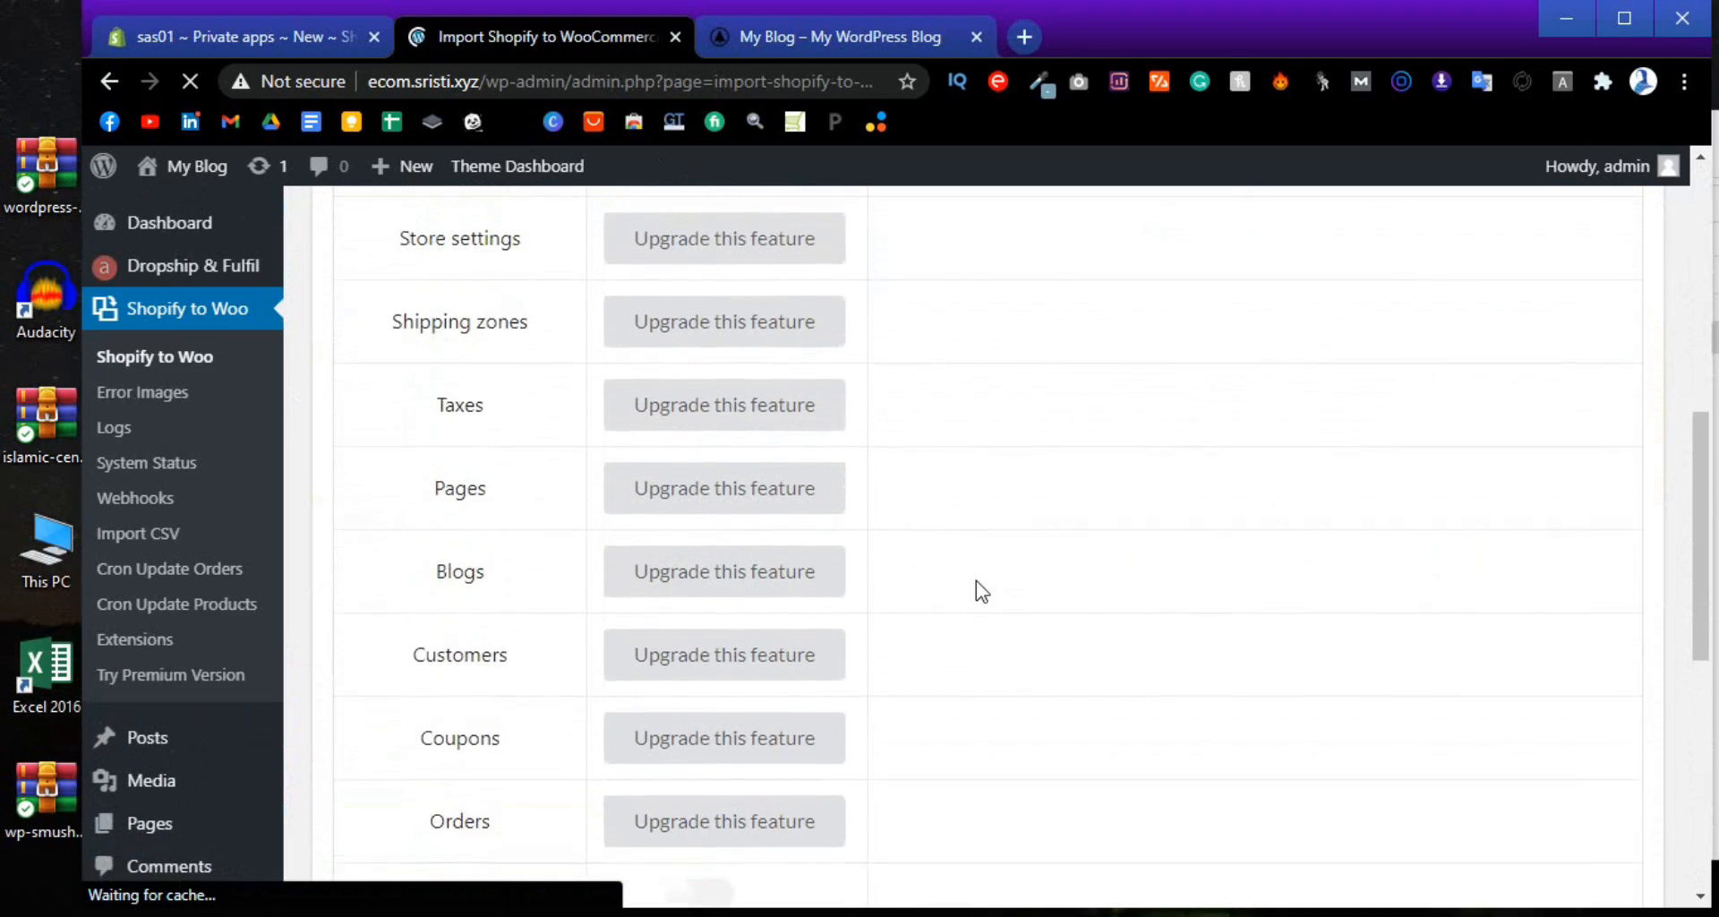
scroll(749, 492, "down", 1)
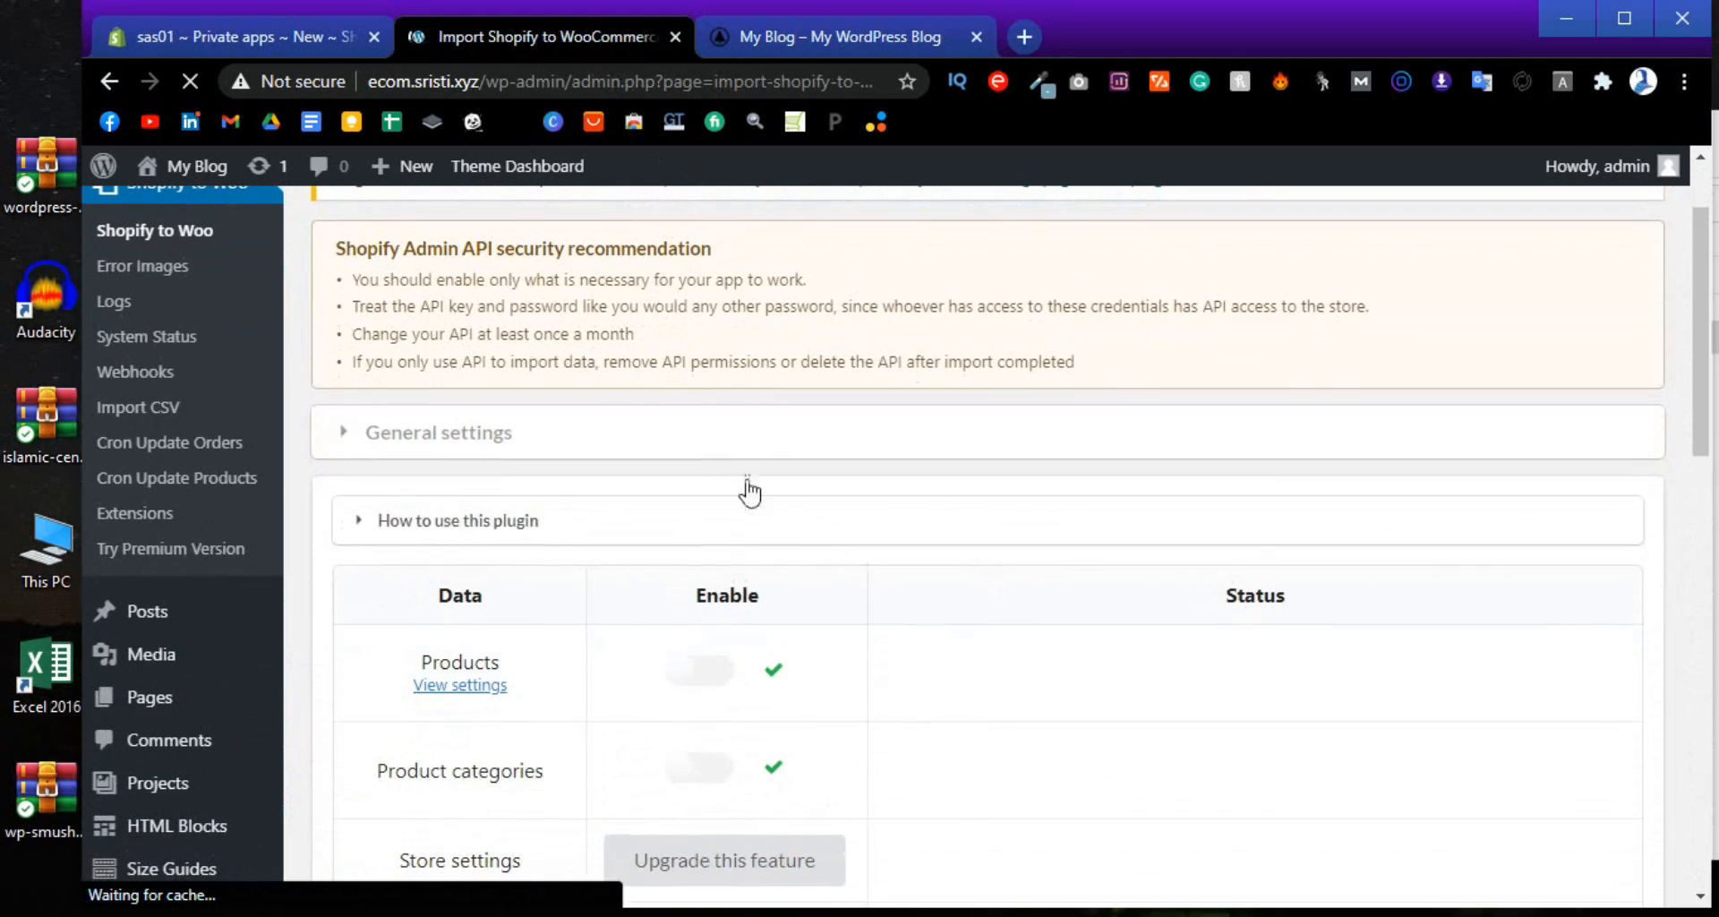
left_click(703, 461)
scroll(708, 460, "down", 4)
scroll(706, 455, "down", 10)
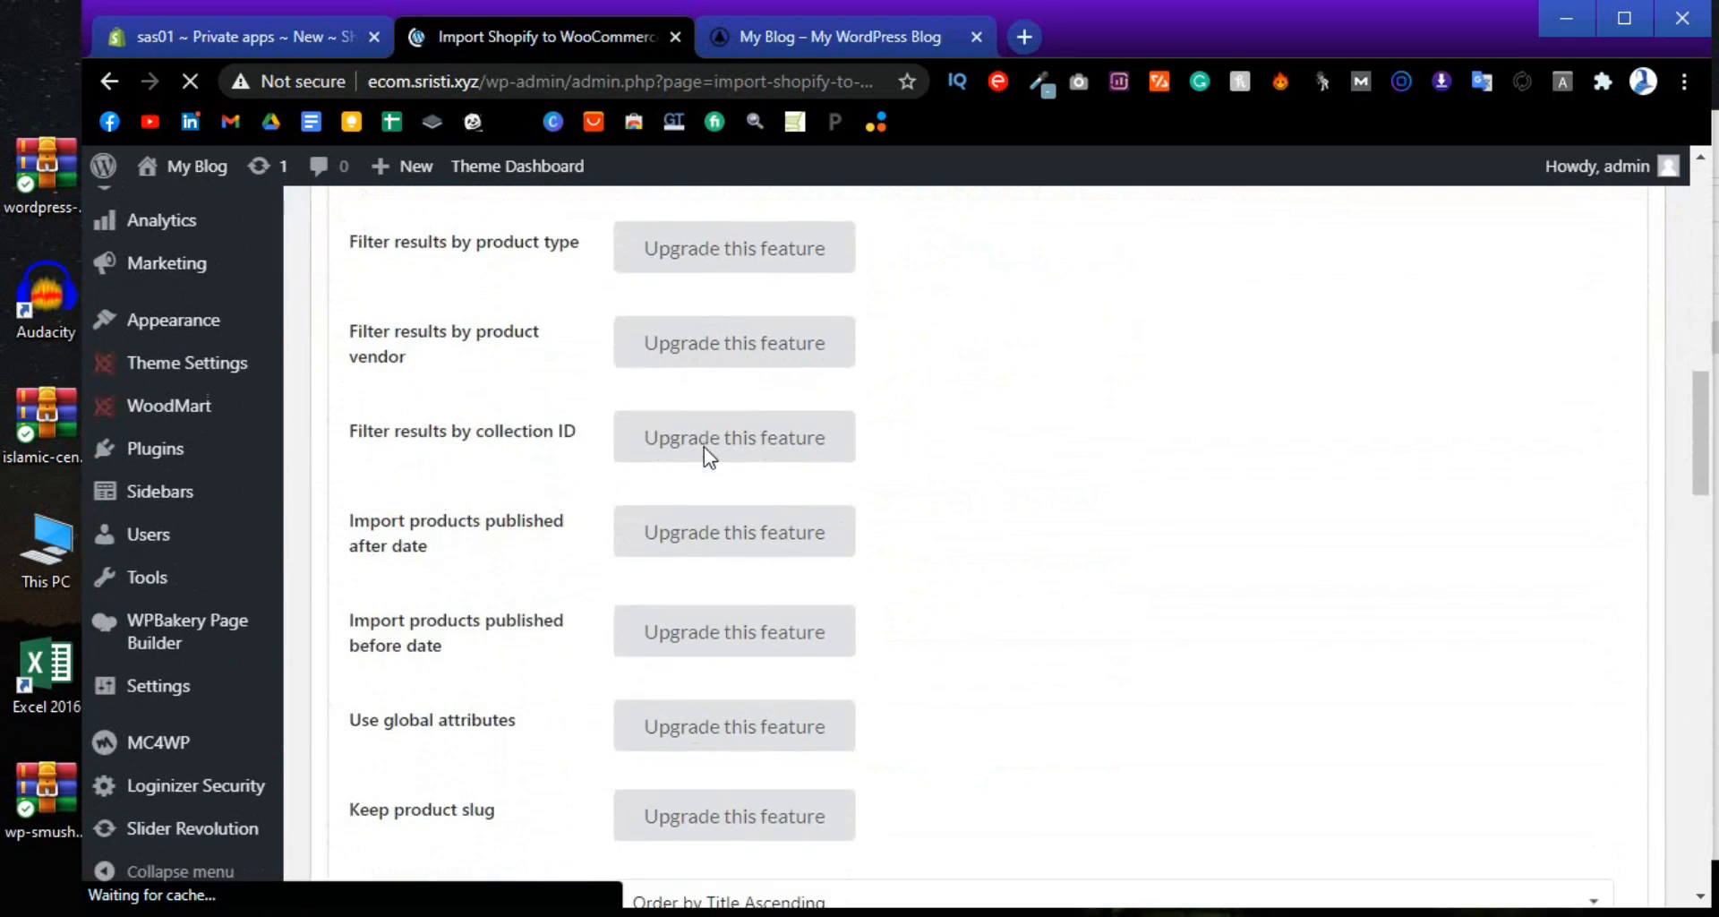
scroll(705, 452, "down", 3)
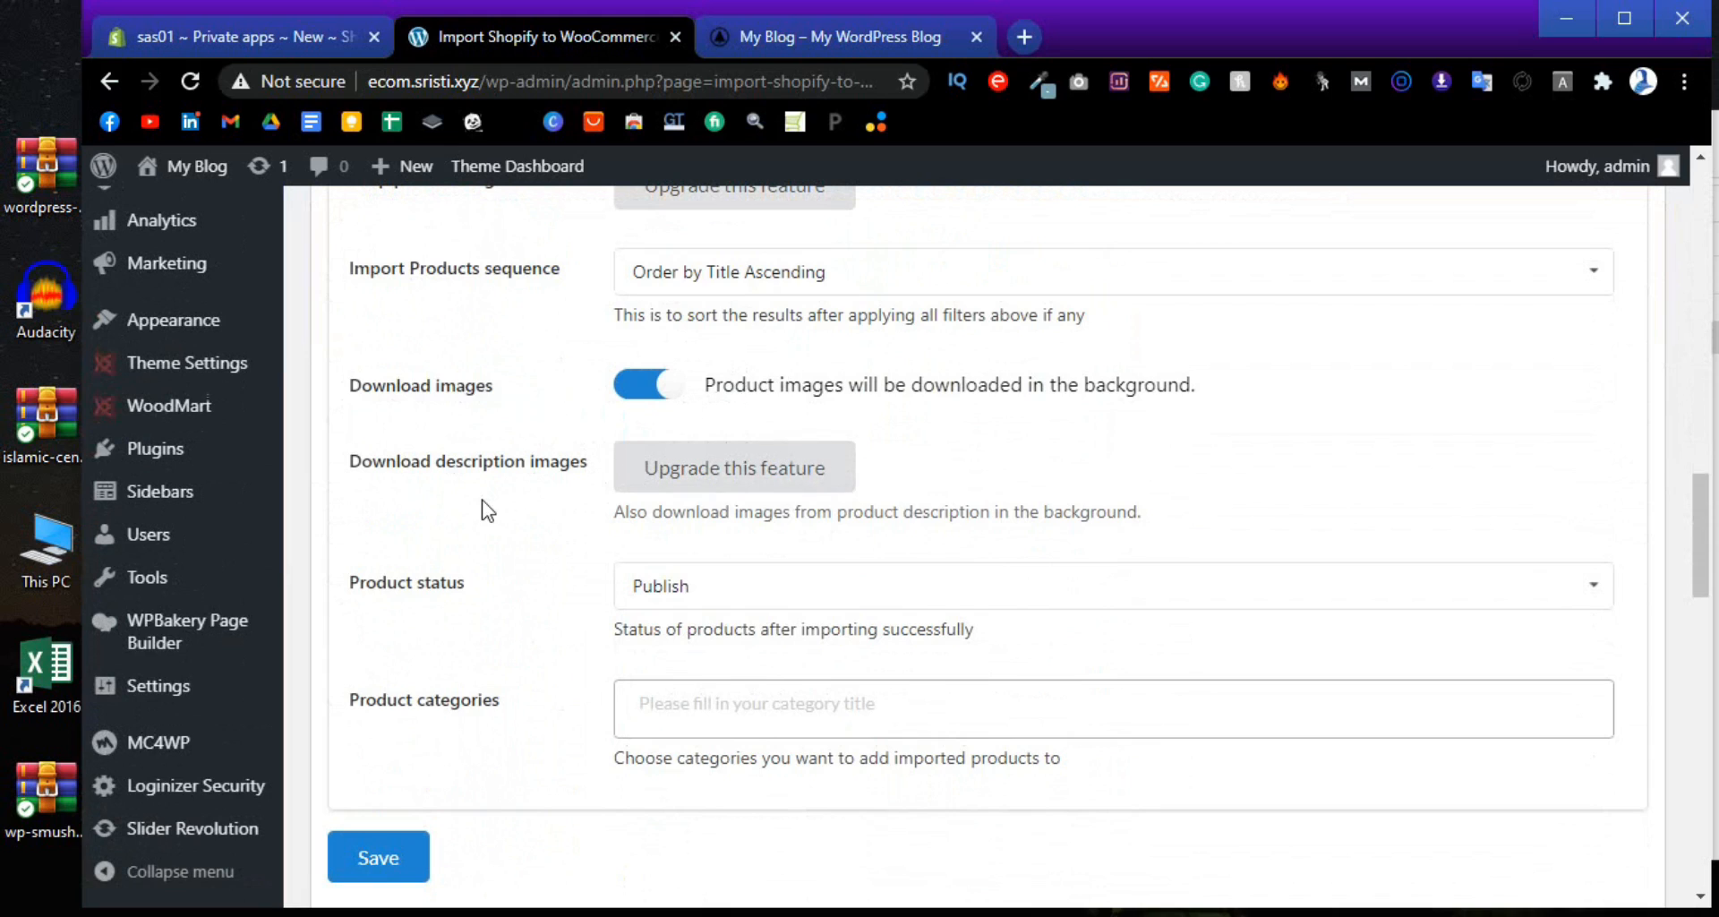
scroll(481, 499, "up", 7)
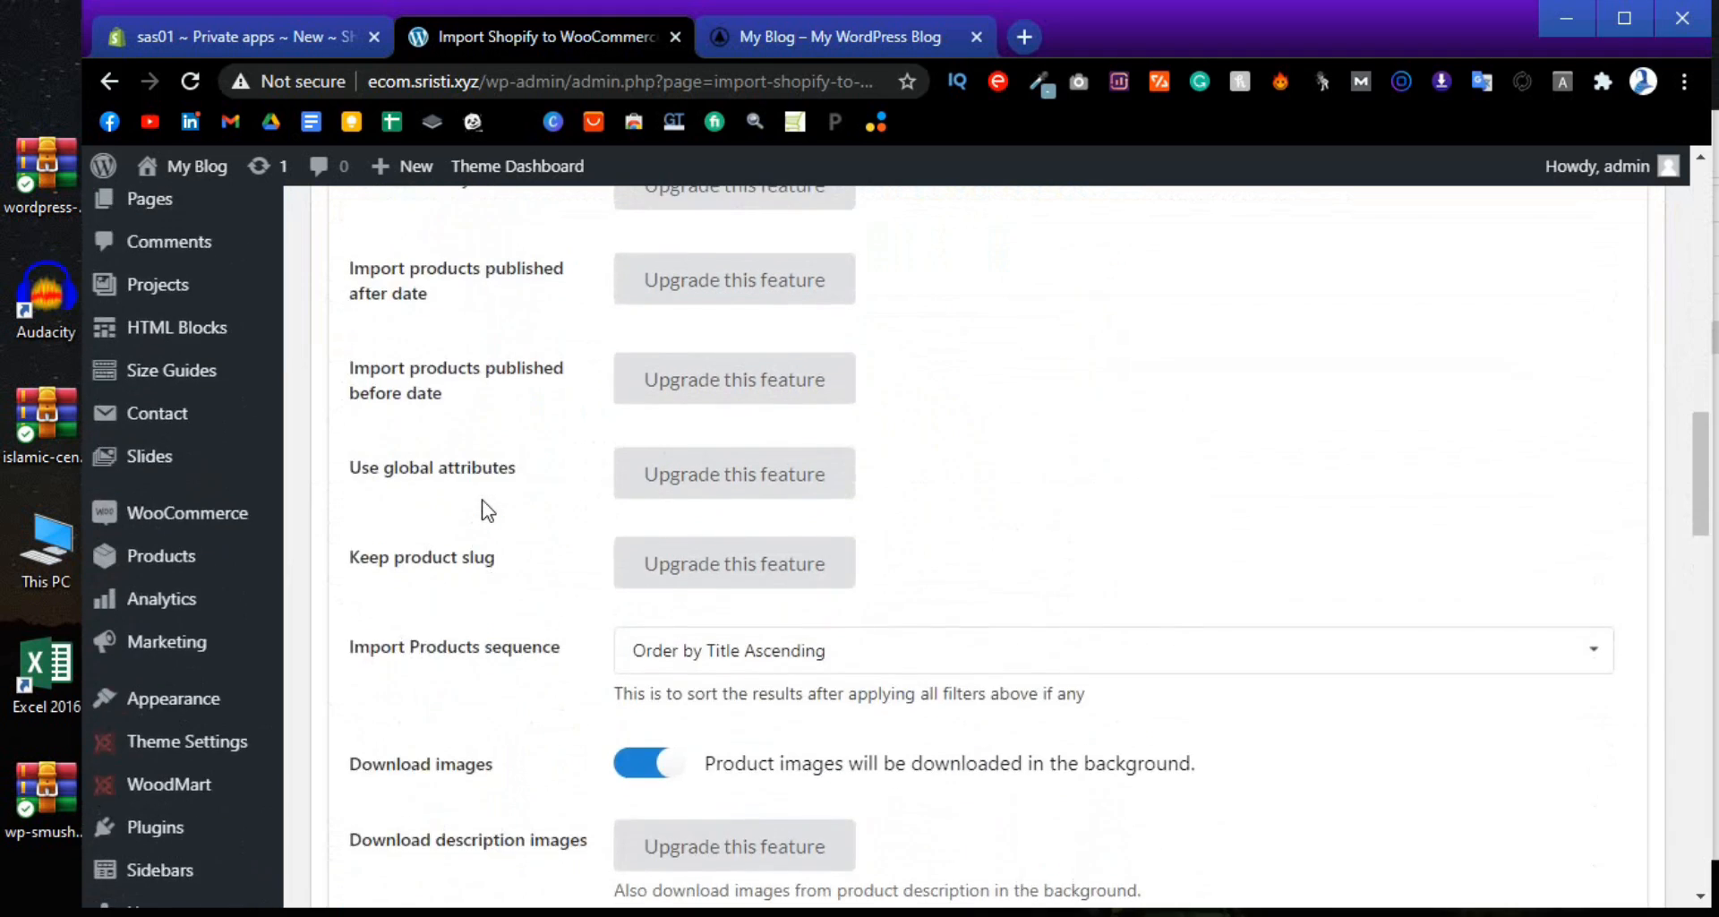
Switch to the storefront home page and examine the imported products in the Featured Products section
left_click(790, 40)
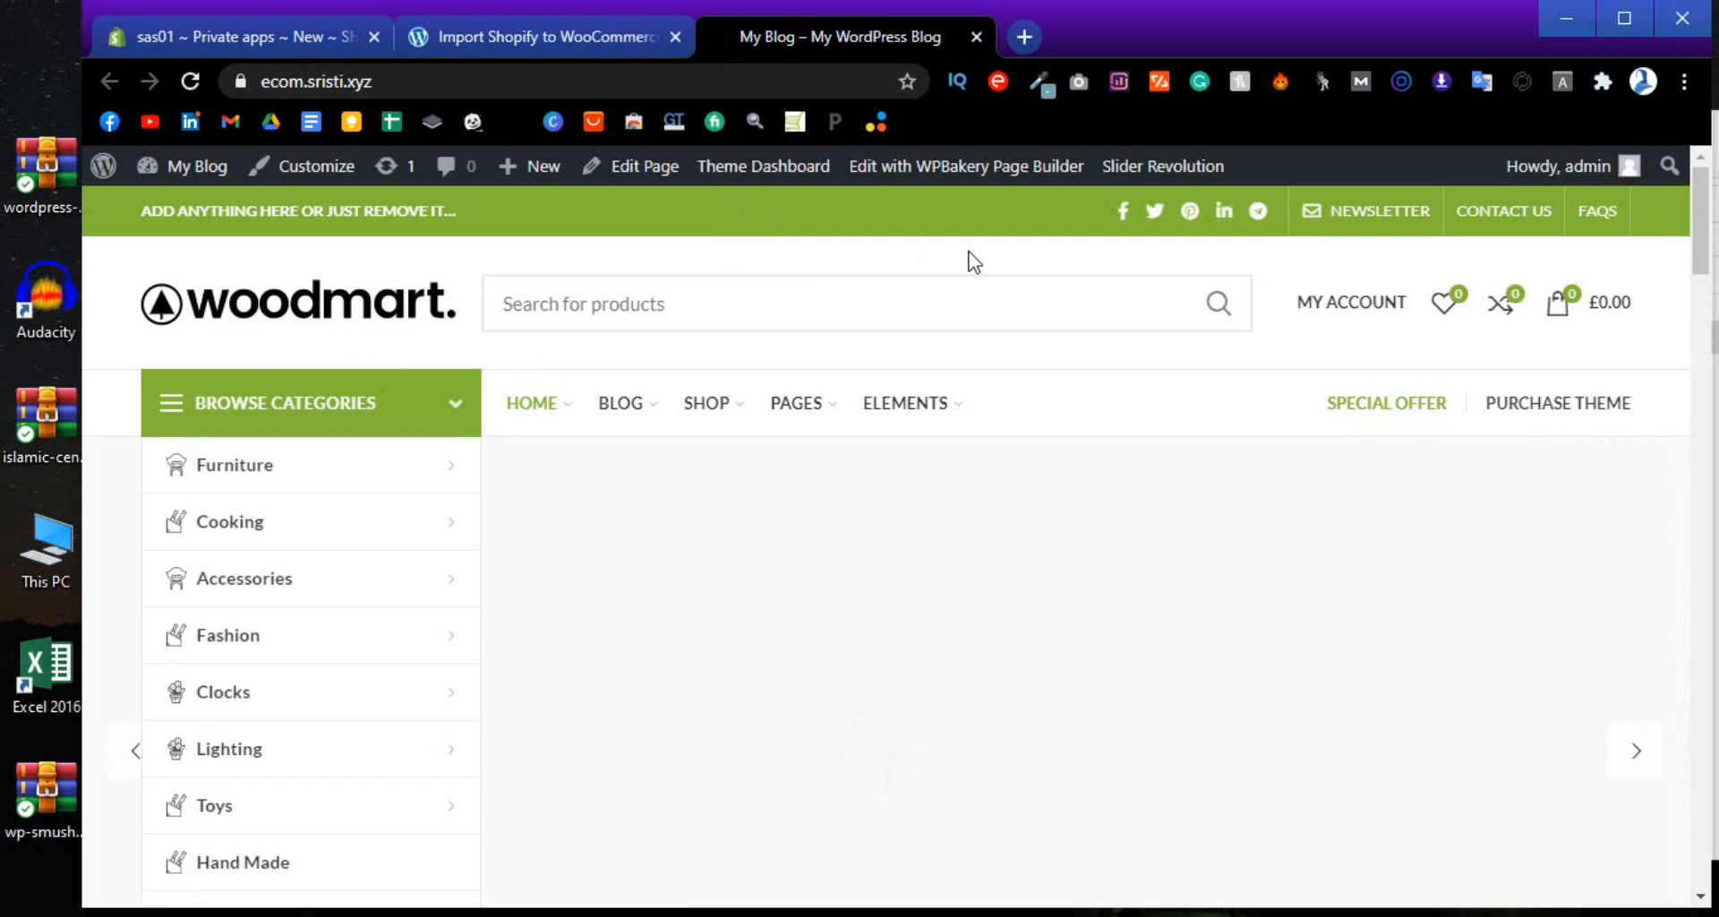
scroll(974, 261, "down", 15)
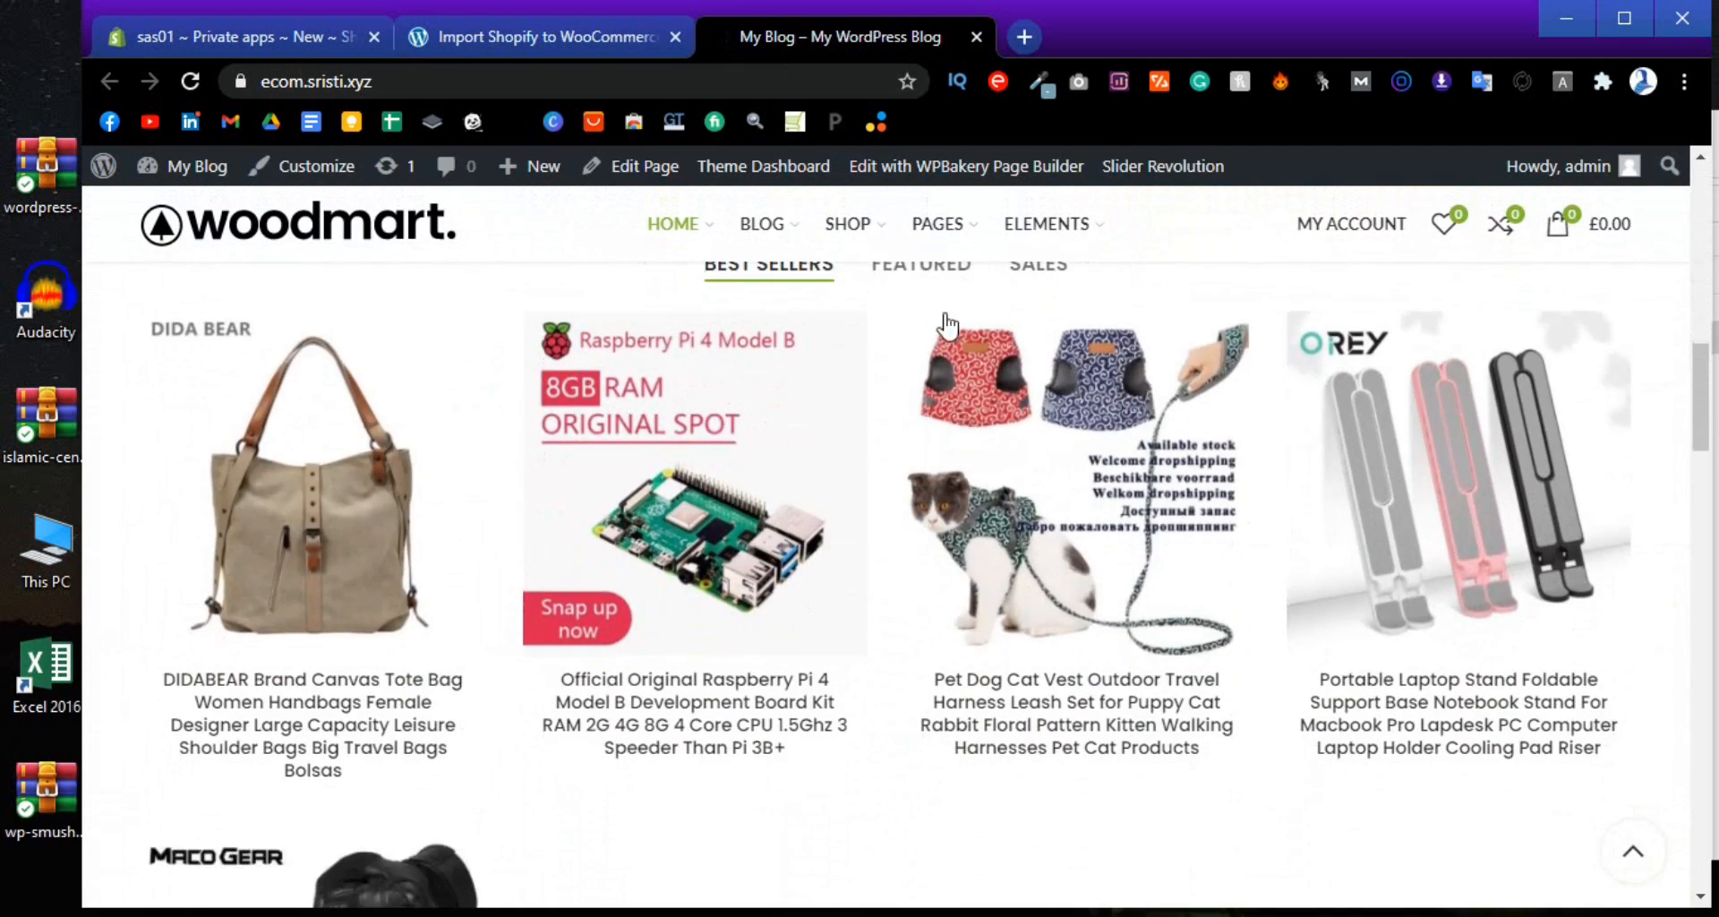
scroll(949, 340, "down", 5)
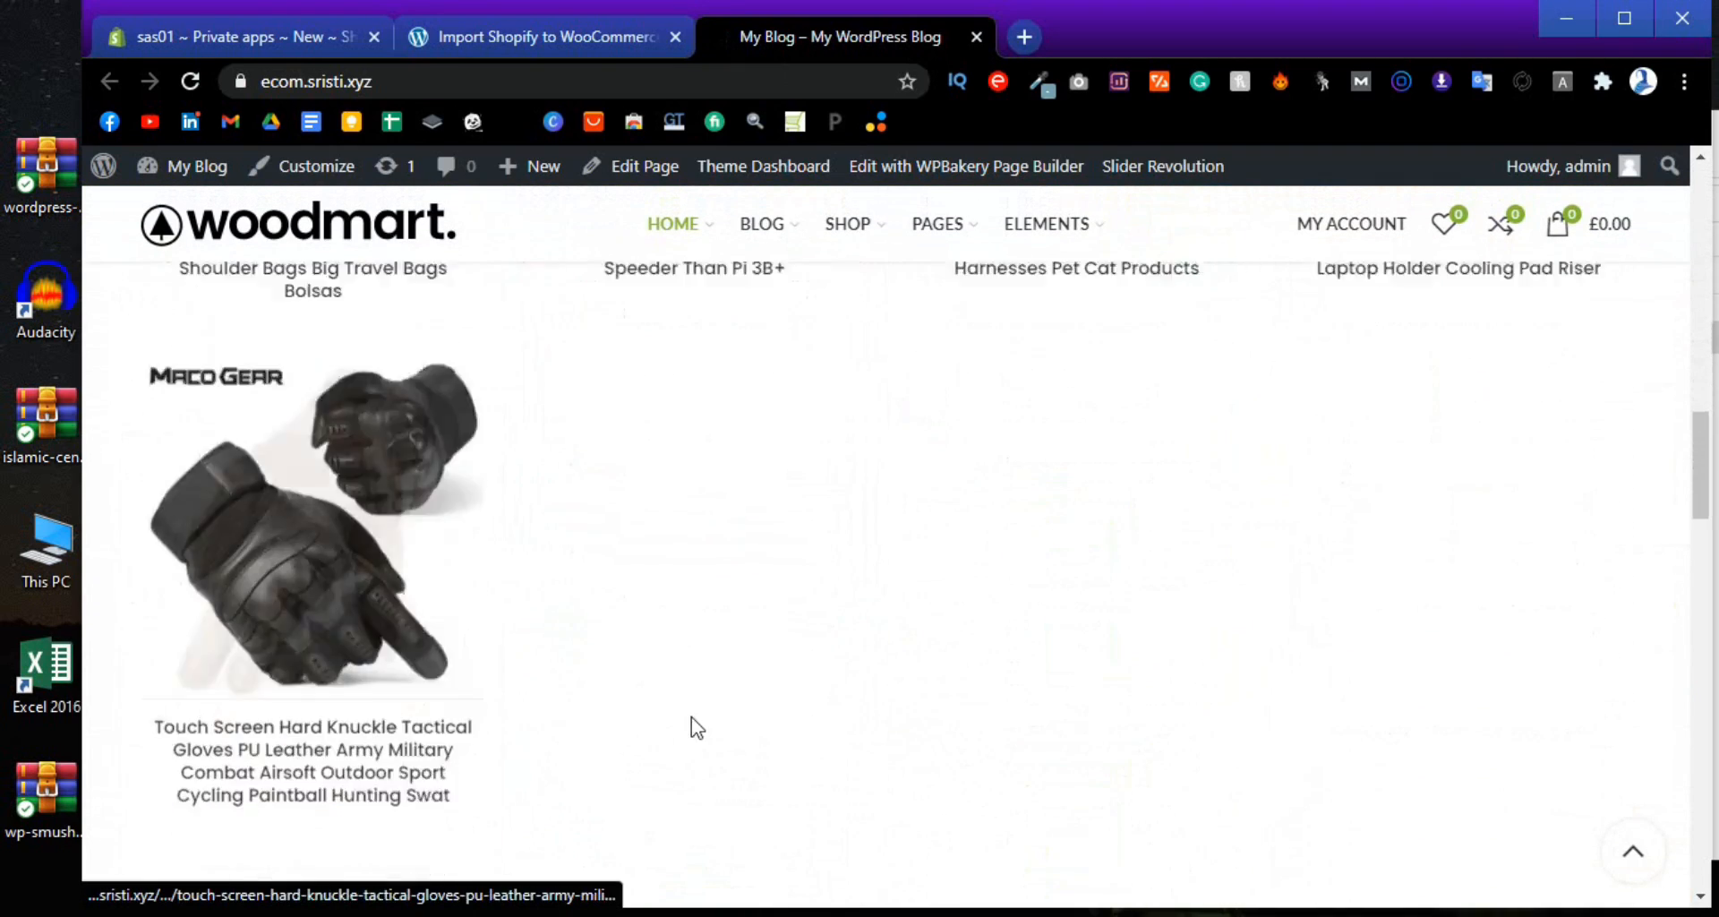
scroll(902, 706, "down", 3)
scroll(905, 709, "up", 13)
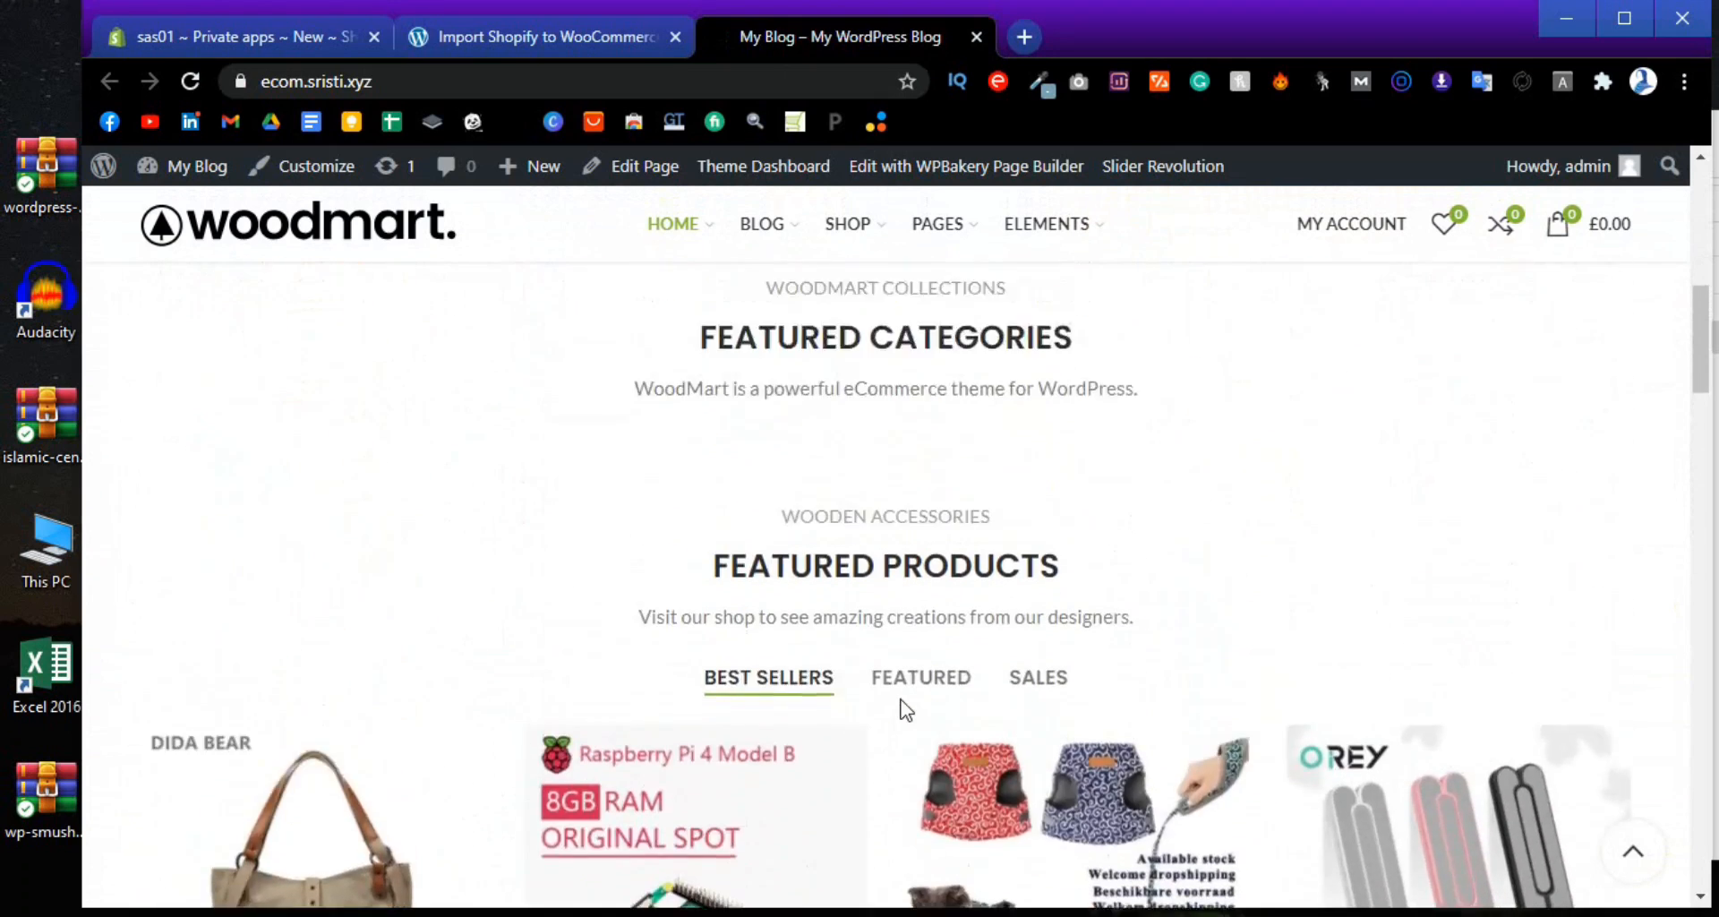
scroll(904, 709, "up", 10)
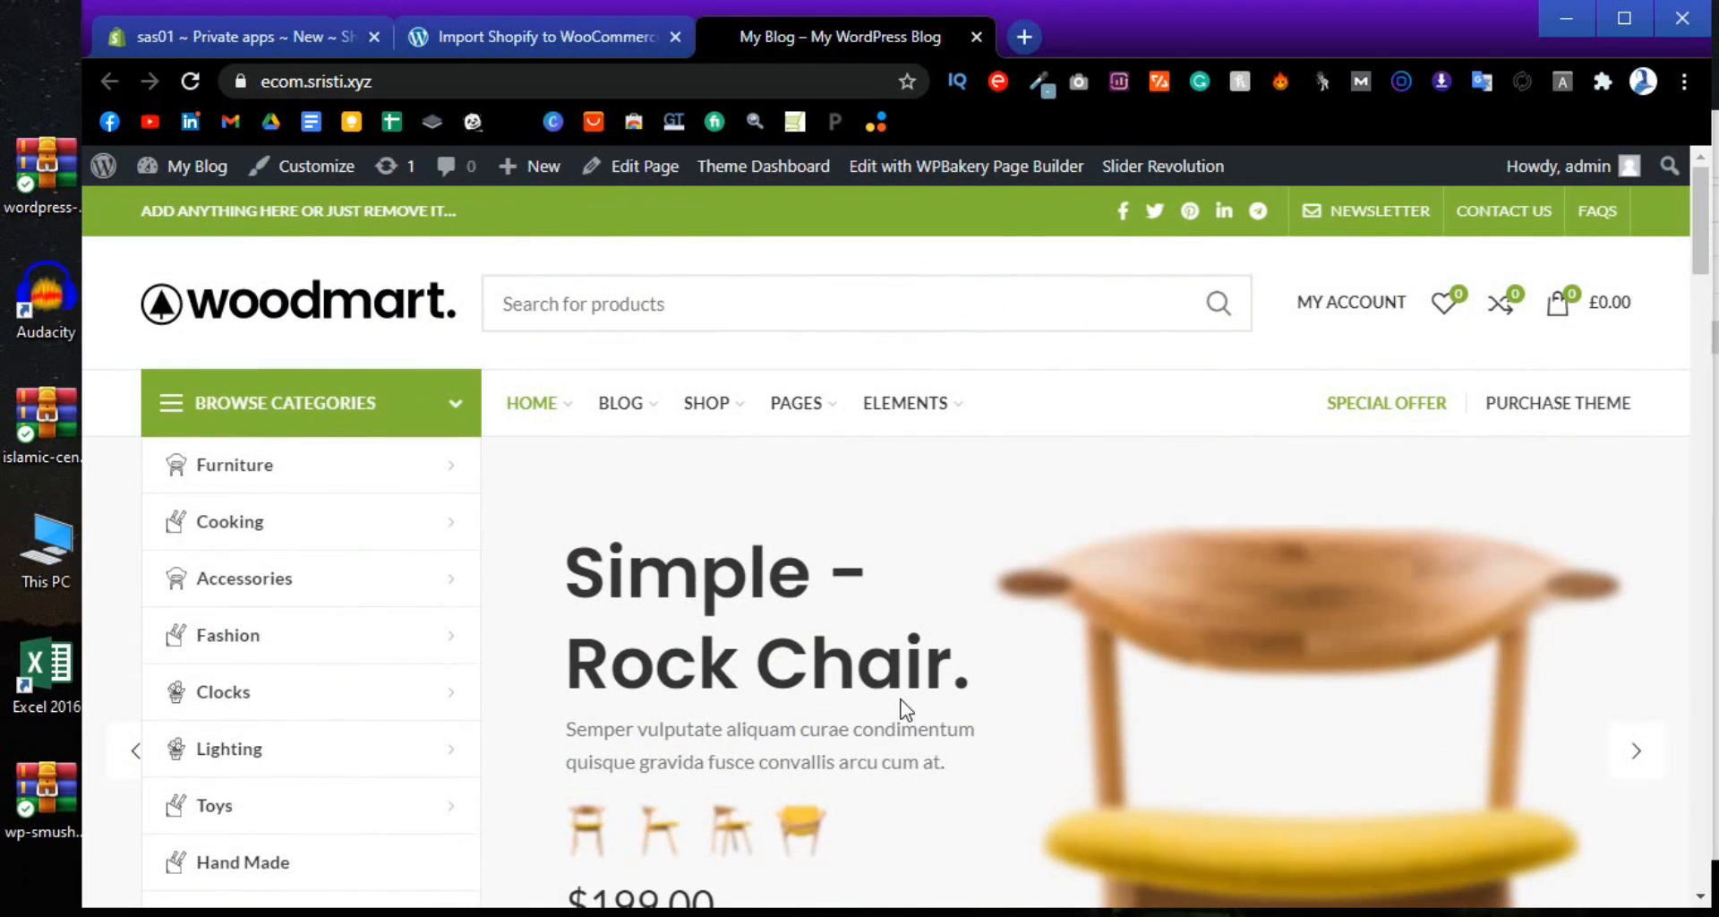